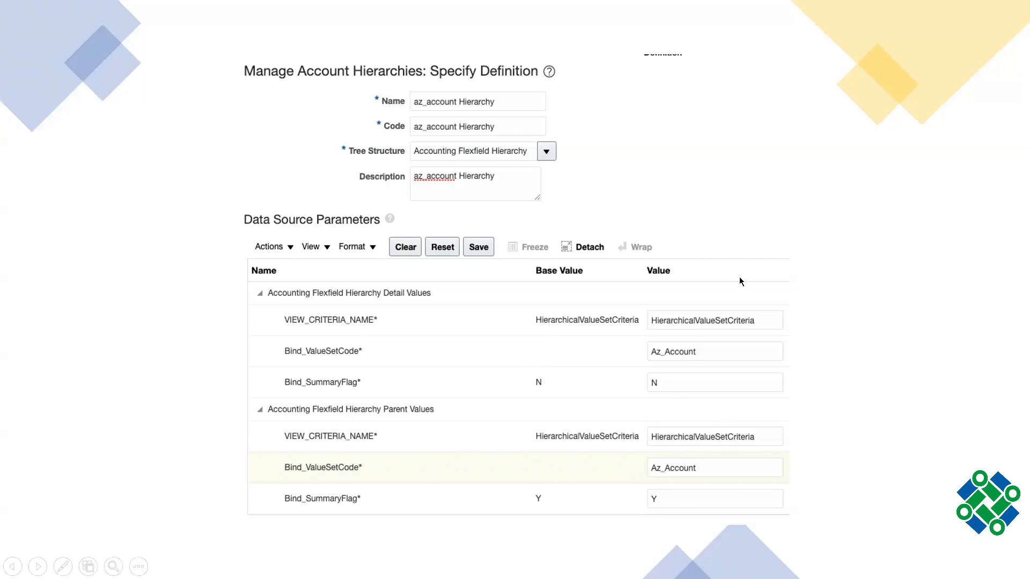
Advance to the Specify Nodes slide and end the PowerPoint slideshow.
click(115, 449)
click(139, 567)
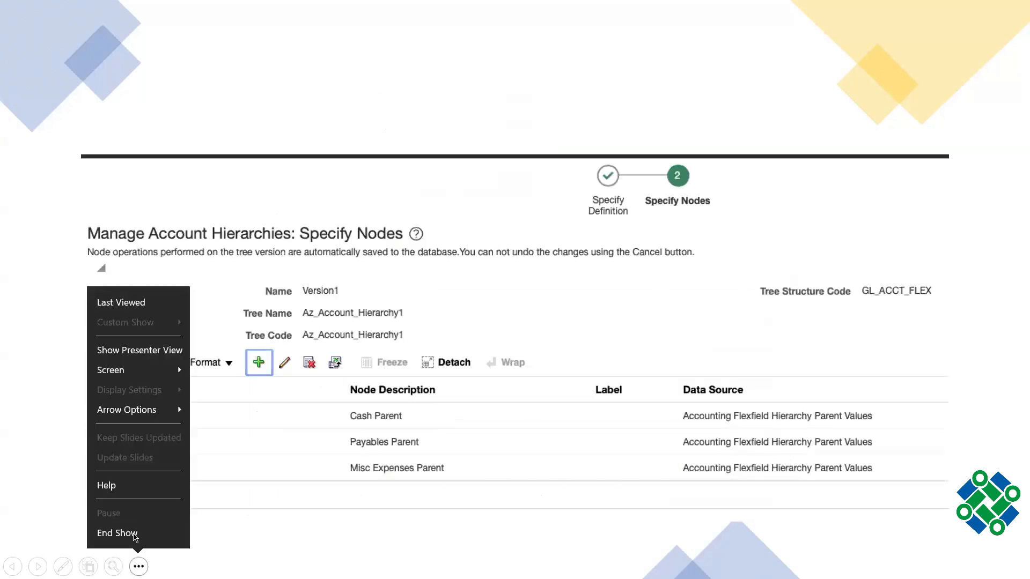
click(135, 538)
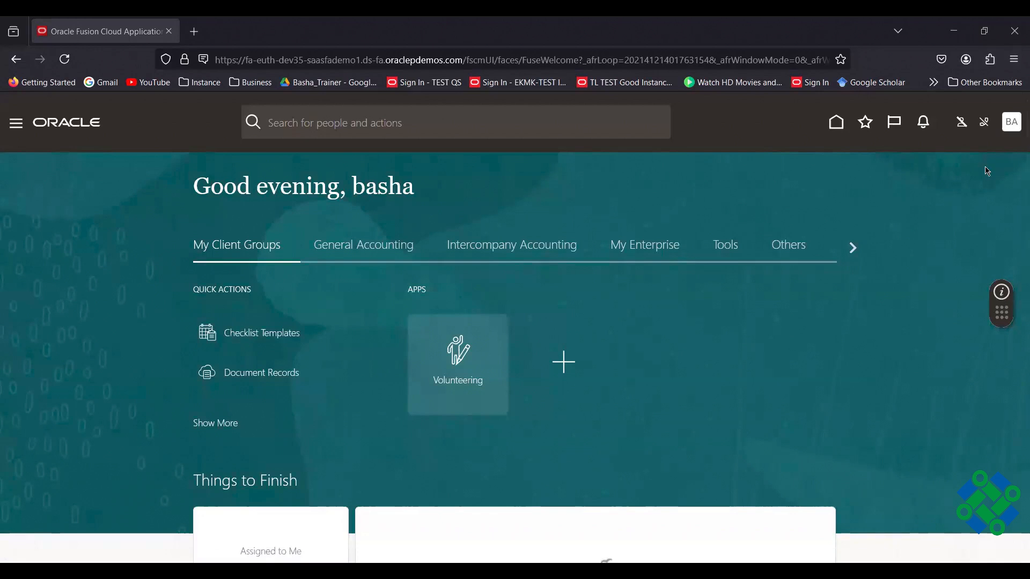
Go to Setup and Maintenance and show the Financial Reporting Structures tasks.
click(1012, 123)
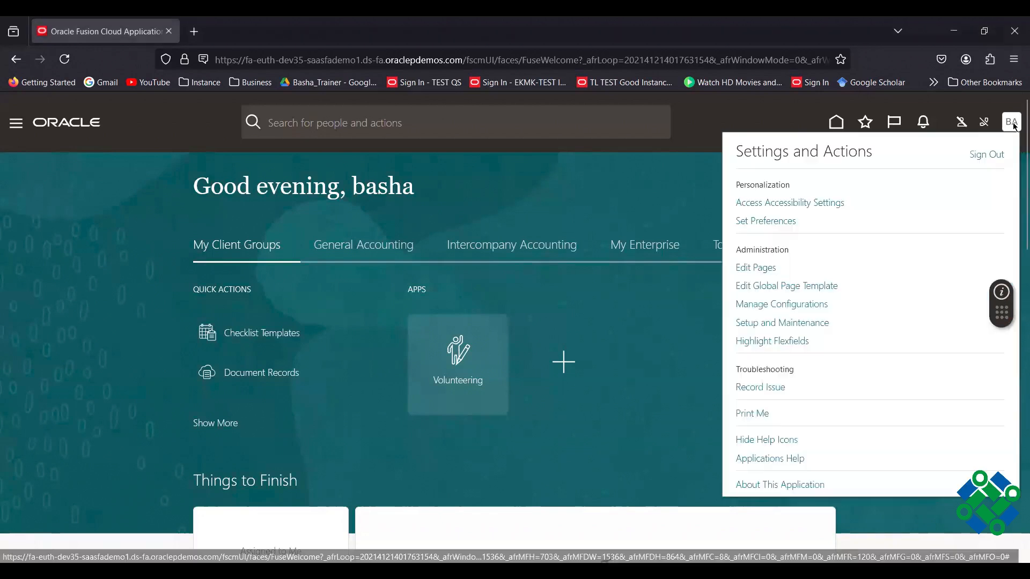
click(794, 324)
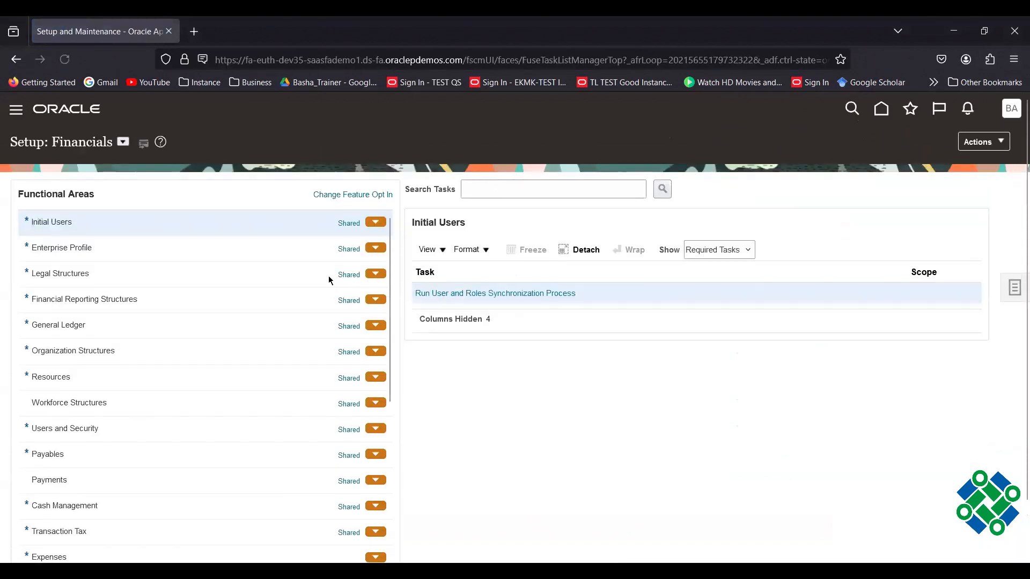
click(99, 299)
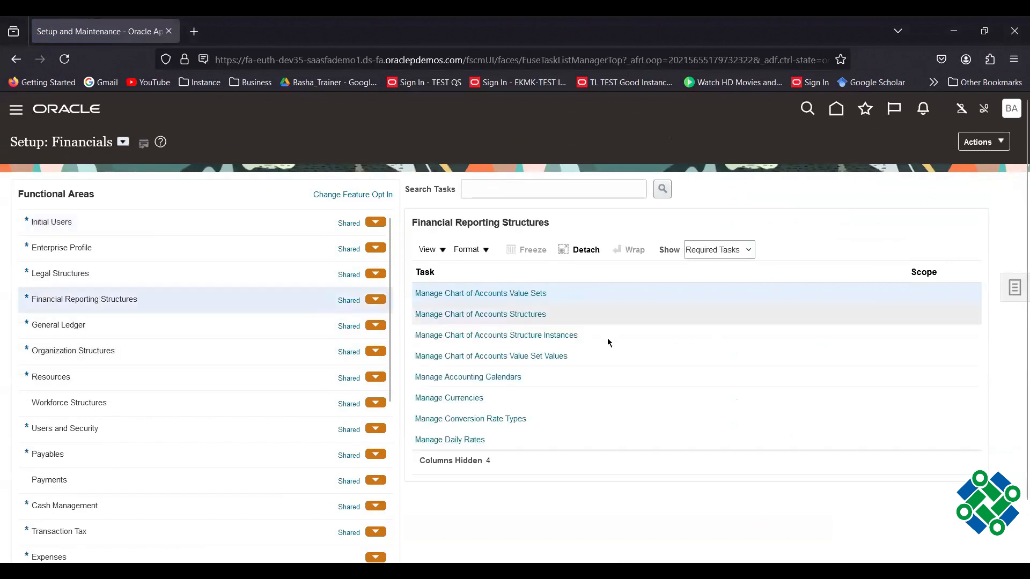
Search chart of accounts value sets for 'aZ', copy the Az_Account code, and cancel.
click(511, 293)
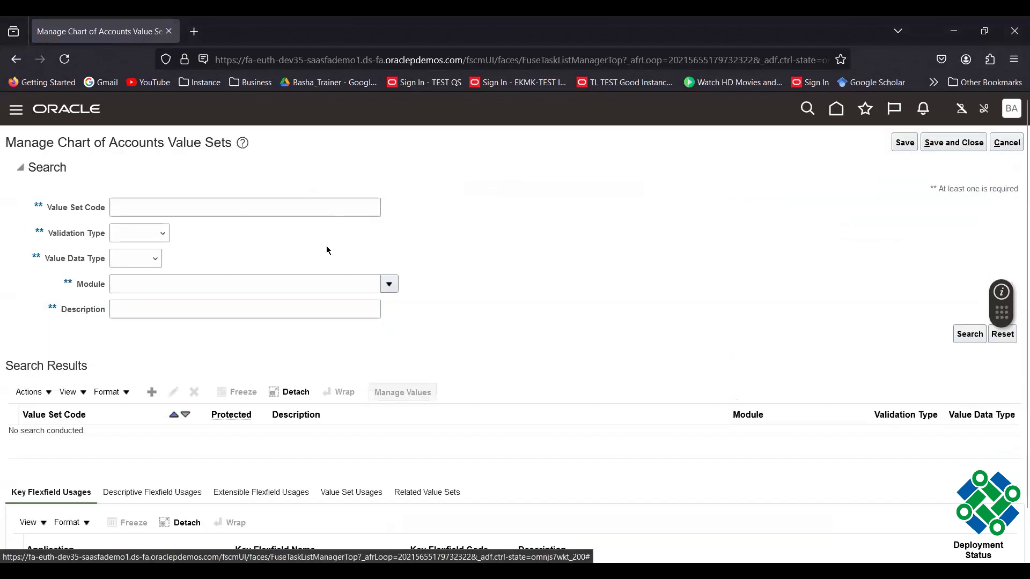
click(226, 204)
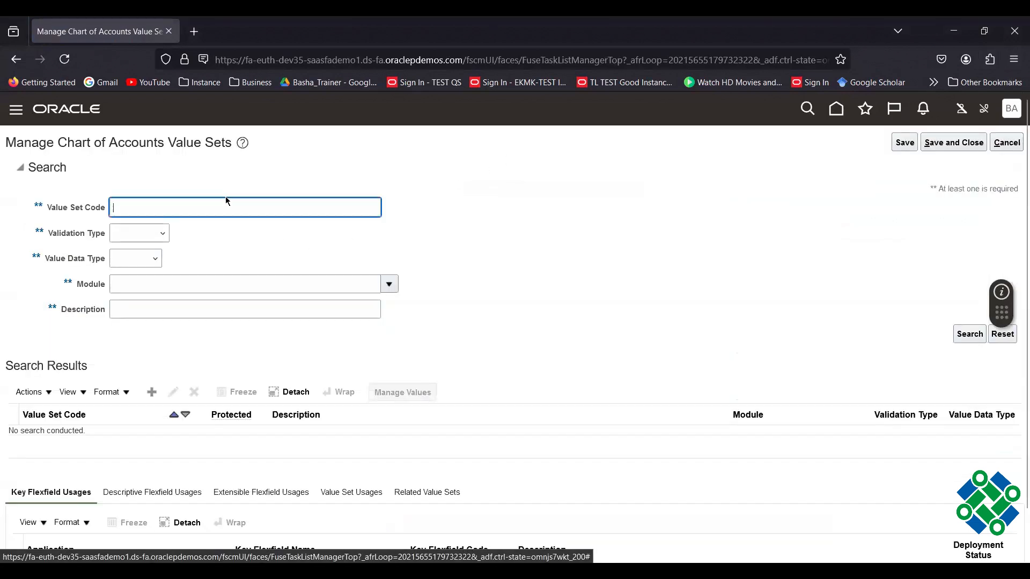
text(a)
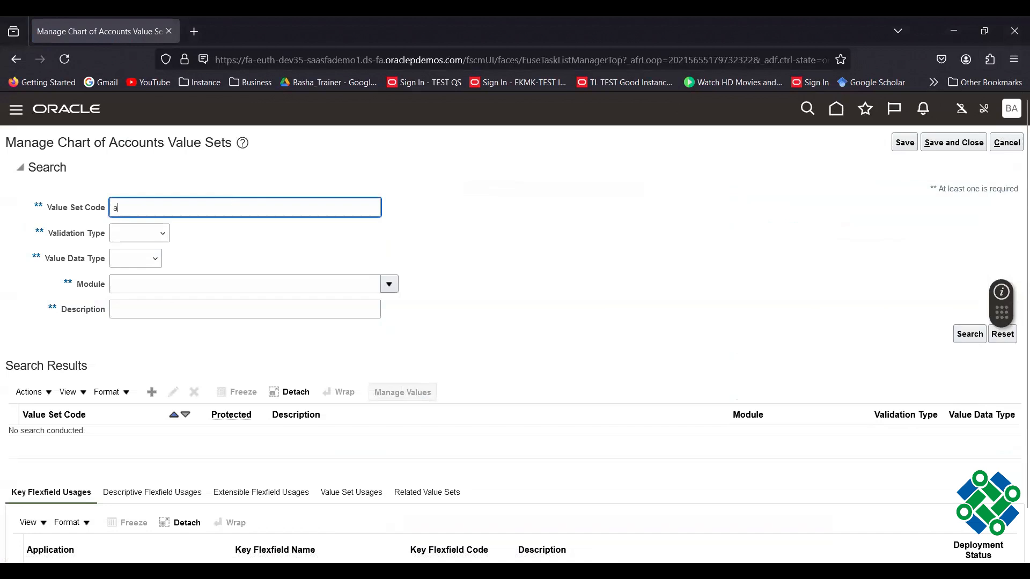
text(Z)
click(969, 334)
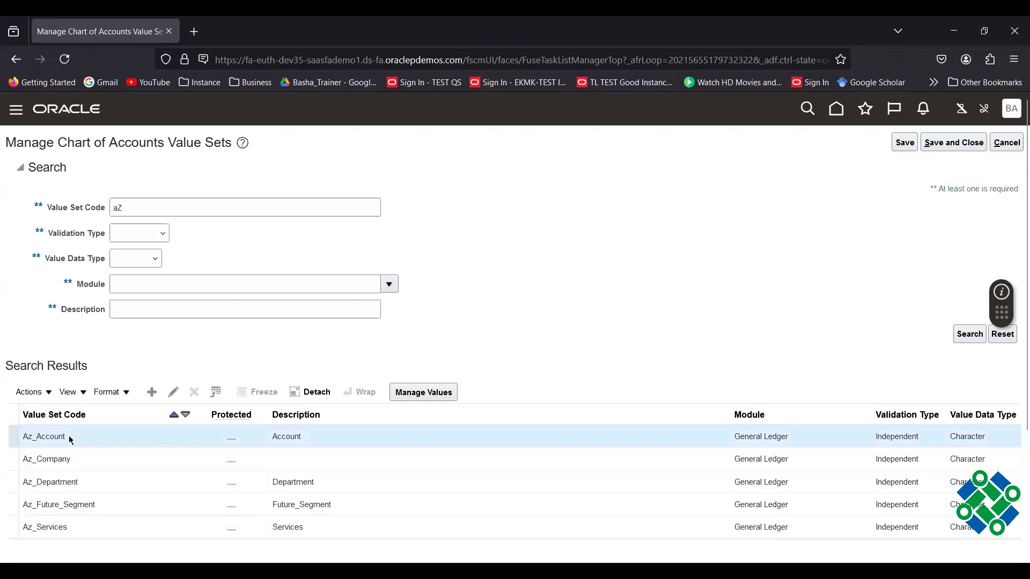
drag(69, 435, 20, 436)
key(ctrl+c)
key(alt+Tab)
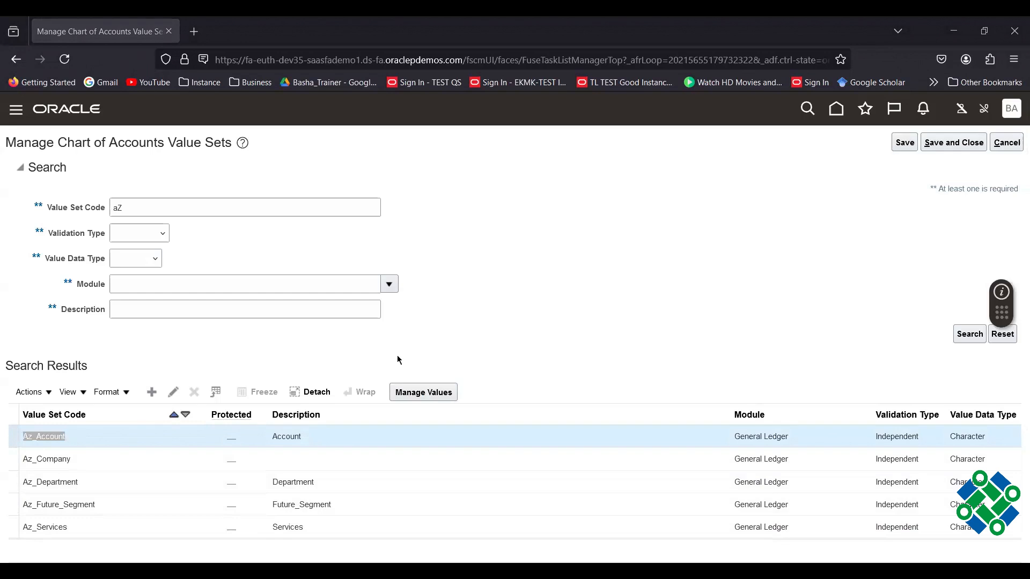
click(1006, 142)
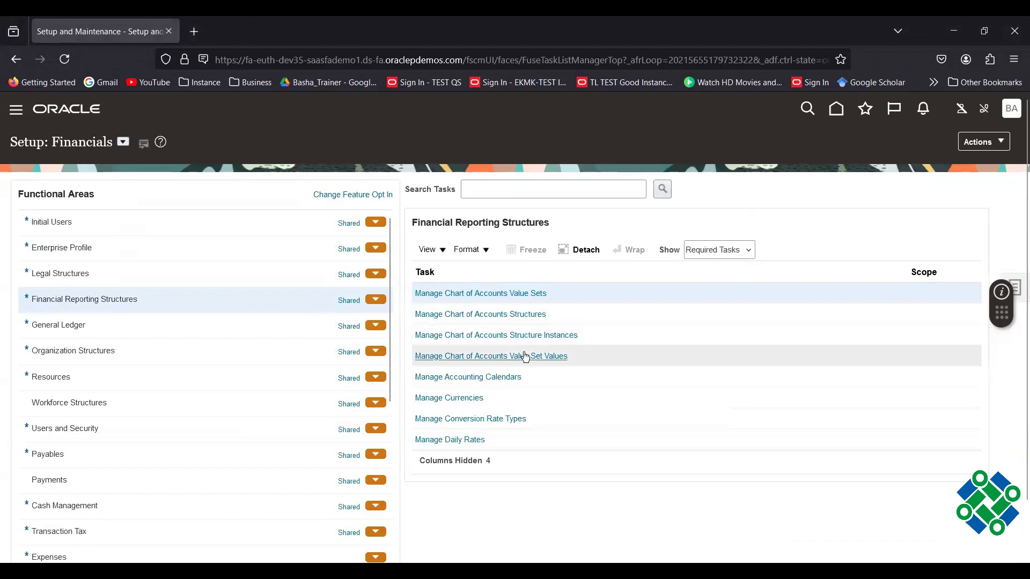
Search Chart of Accounts Value Set Values for the pasted Az_Account code.
click(525, 357)
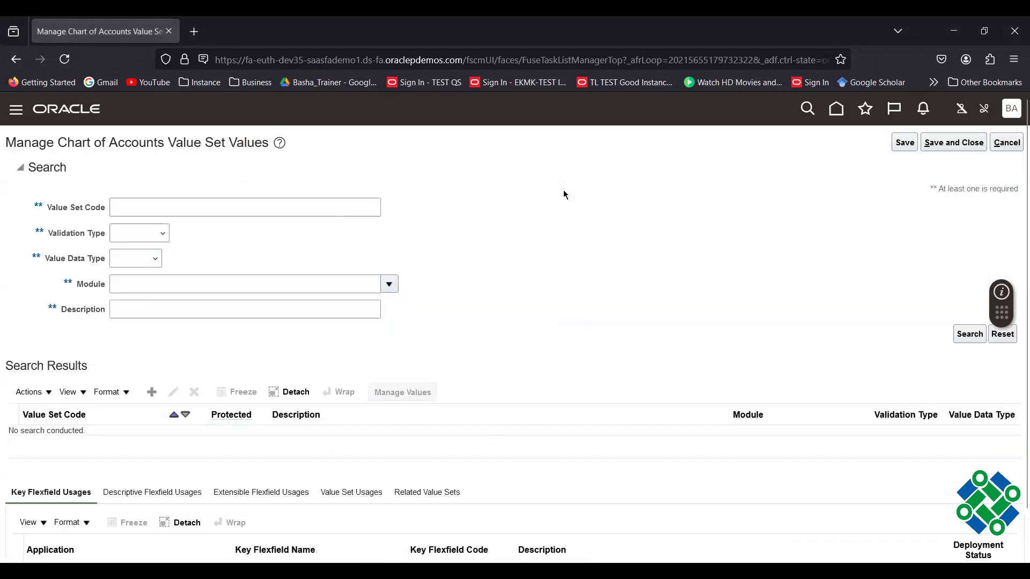
click(246, 202)
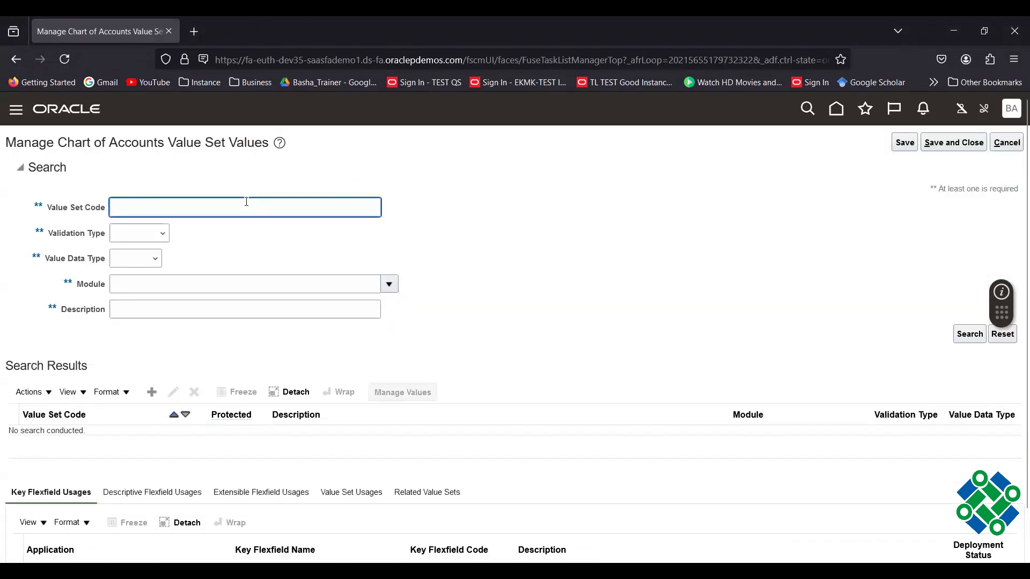
key(ctrl+v)
click(131, 208)
key(BackSpace)
key(BackSpace)
key(BackSpace)
key(BackSpace)
key(BackSpace)
key(BackSpace)
key(BackSpace)
key(BackSpace)
key(BackSpace)
click(970, 334)
List all Az_Account values and add a new blank value row.
click(441, 392)
click(970, 281)
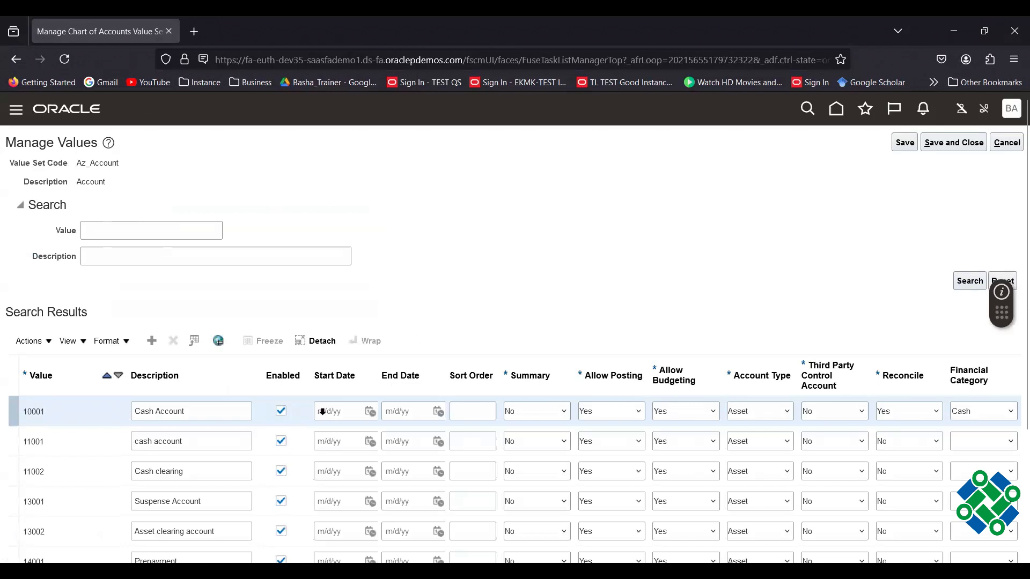
scroll(224, 472, down, 5)
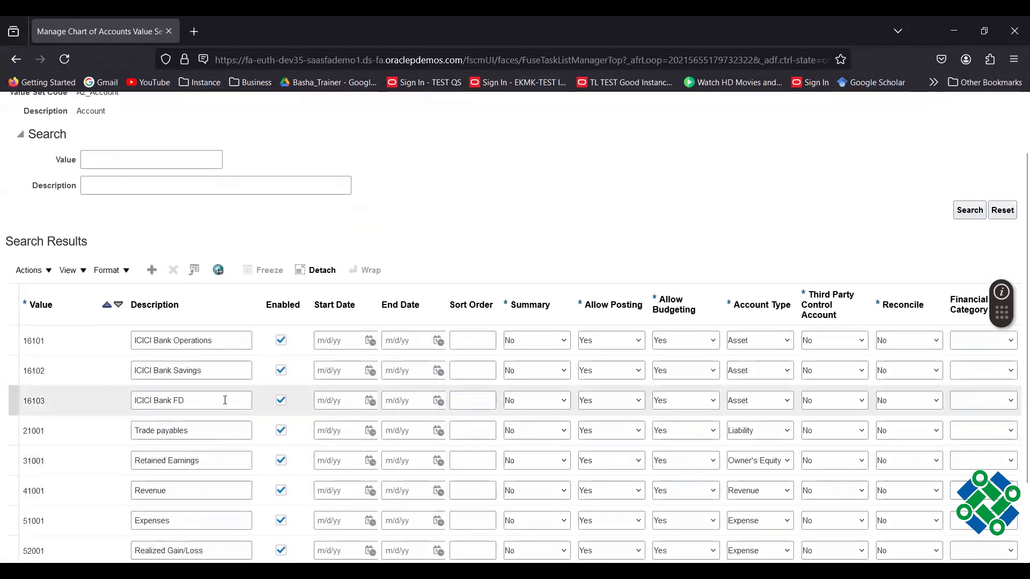
scroll(226, 400, down, 2)
scroll(241, 387, up, 6)
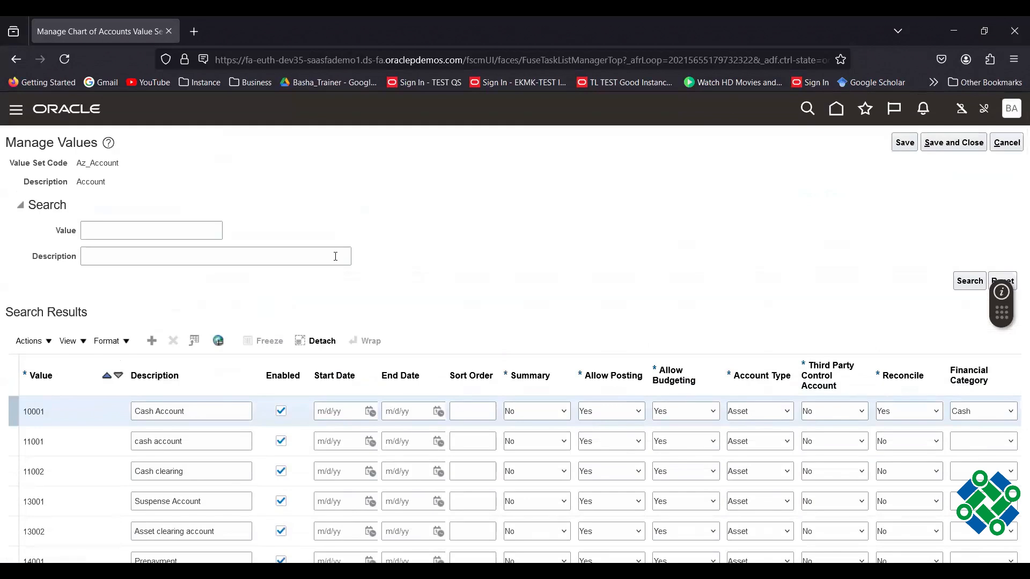
click(150, 340)
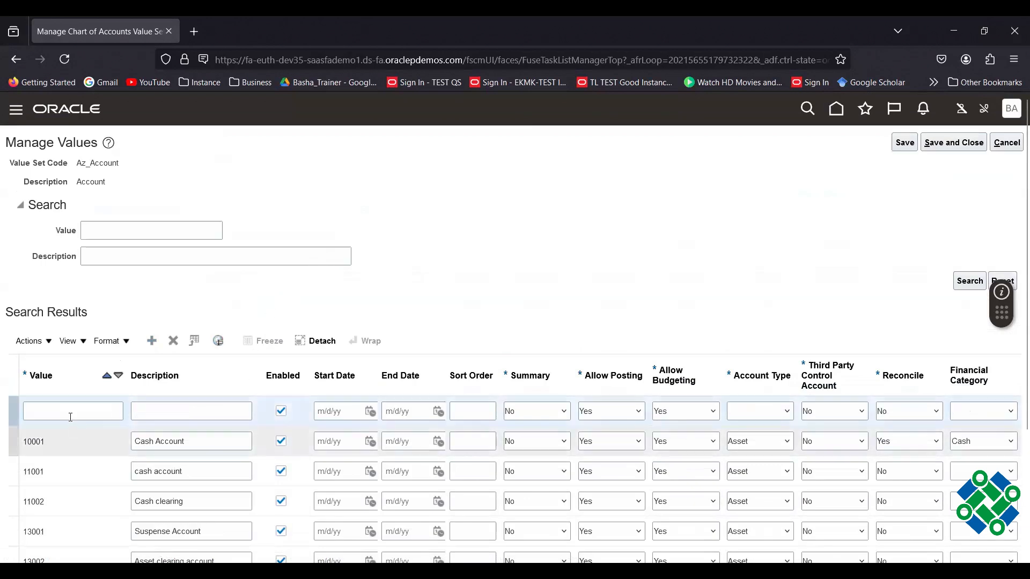
Enter value 15000 with description ICICI BANK ACCOUNT in the new row.
click(71, 412)
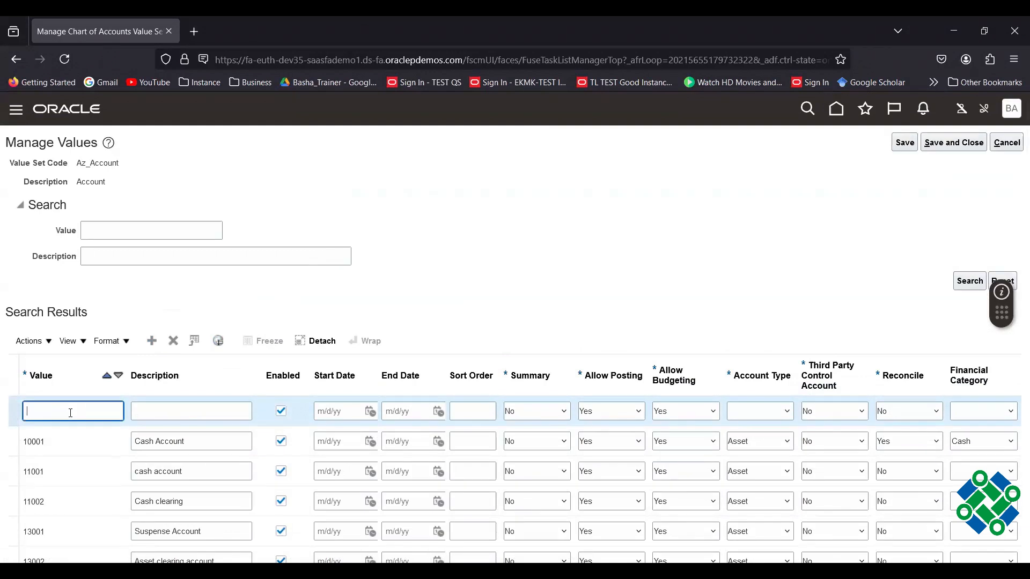
text(15000)
key(Tab)
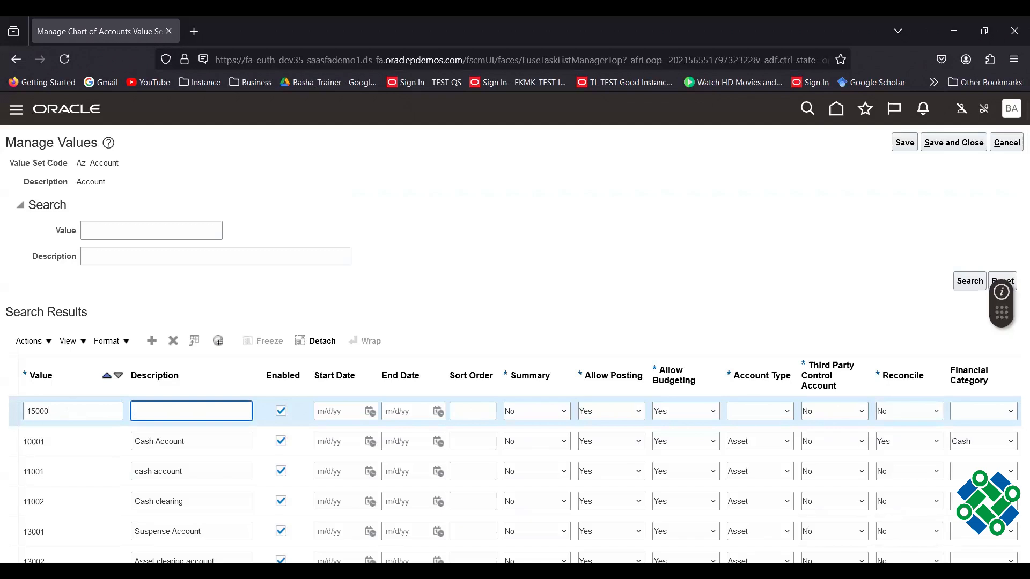
text(ICICI BANK ACCOUNT)
click(600, 276)
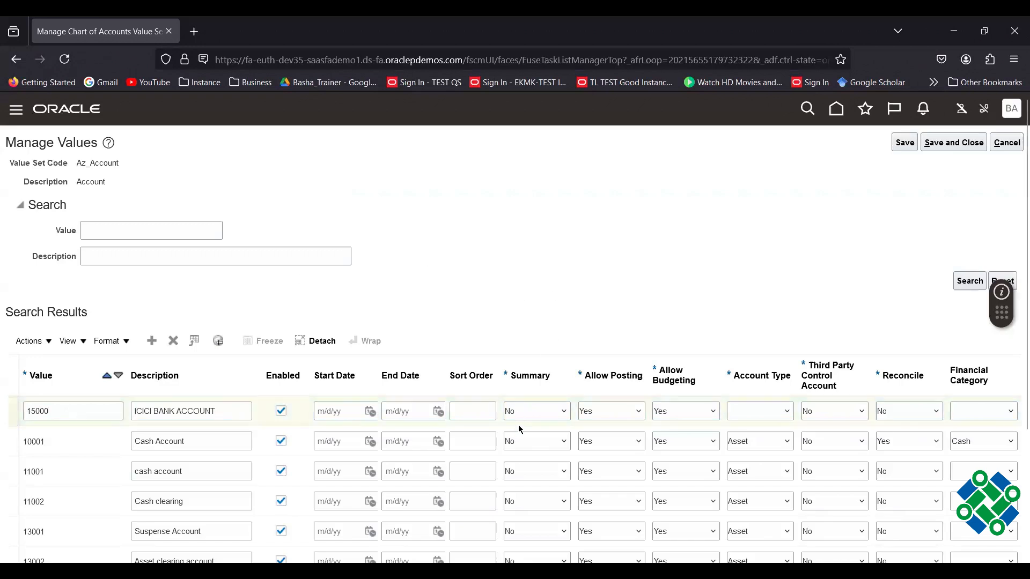
Set Summary Yes, Allow Posting No, Allow Budgeting No, and Account Type Asset.
click(529, 412)
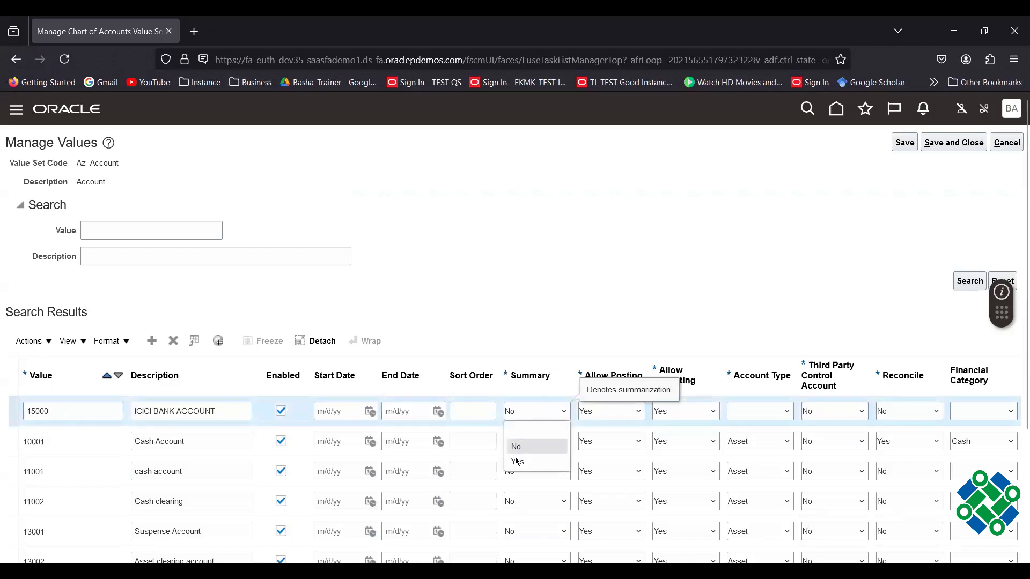
click(518, 461)
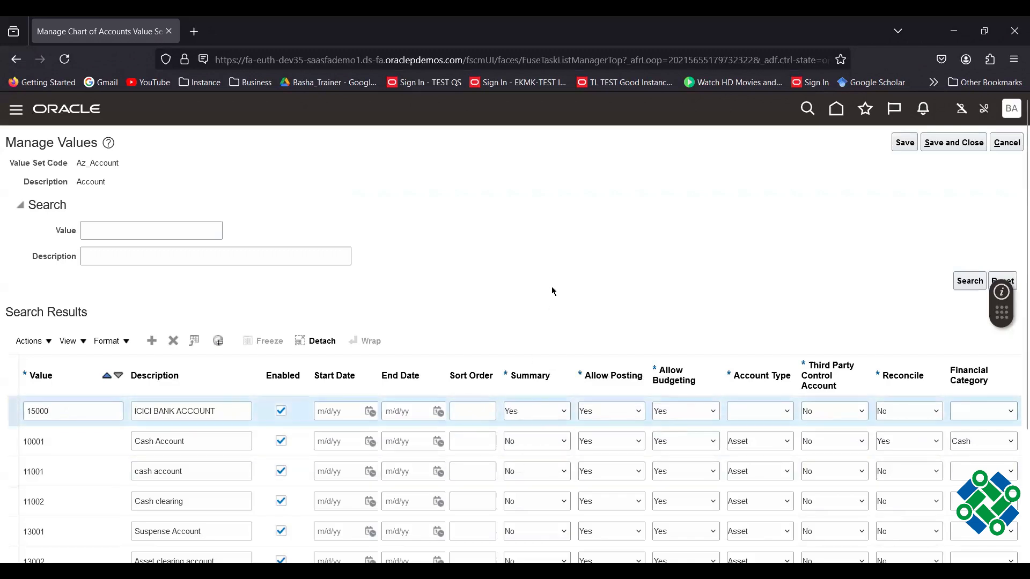
click(601, 411)
click(590, 442)
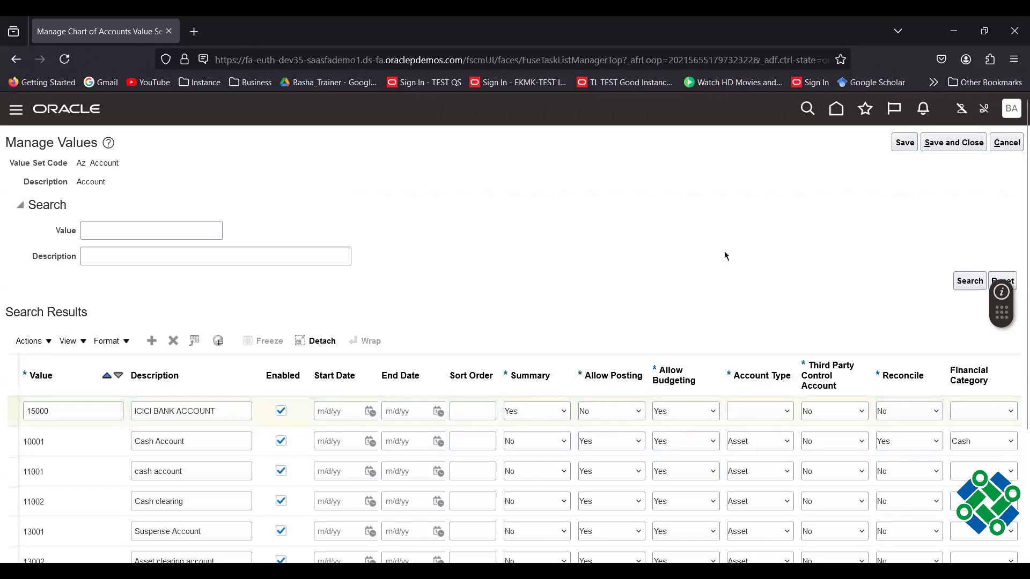
click(672, 413)
click(665, 442)
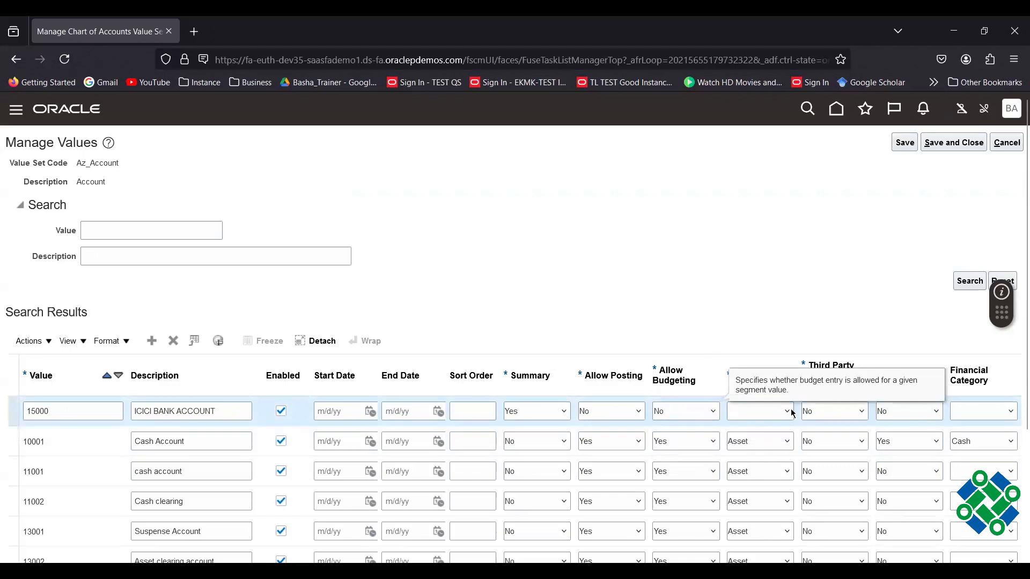
click(751, 412)
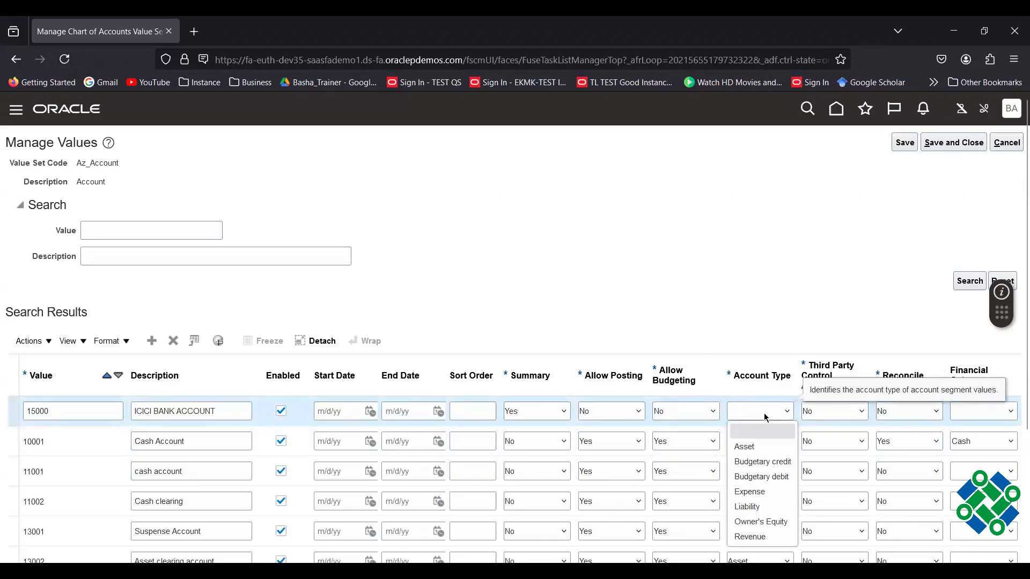
click(751, 448)
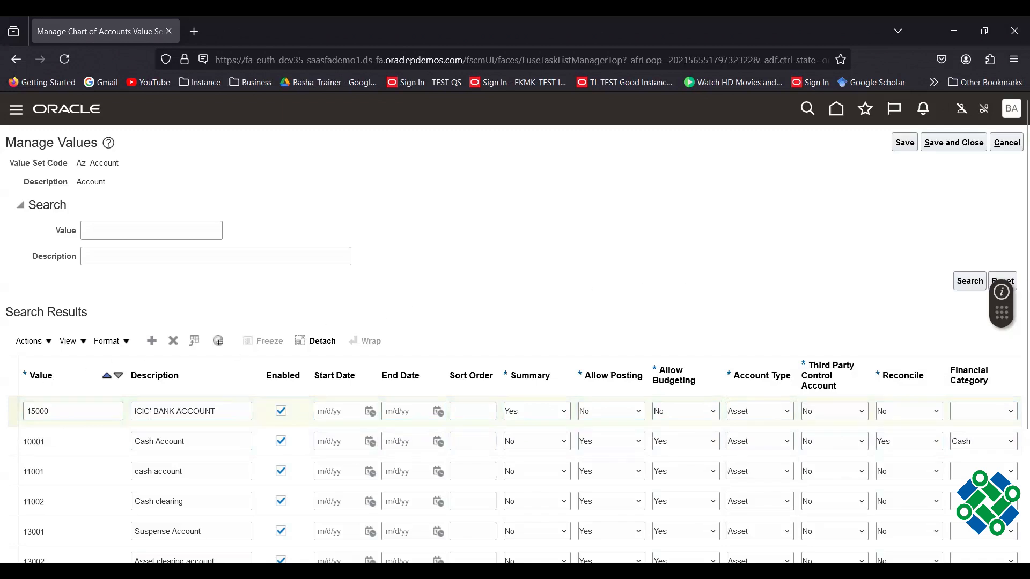
click(157, 343)
Add value 15001, ICICI - CURRENT ACCOUNT, with Account Type Asset.
click(151, 342)
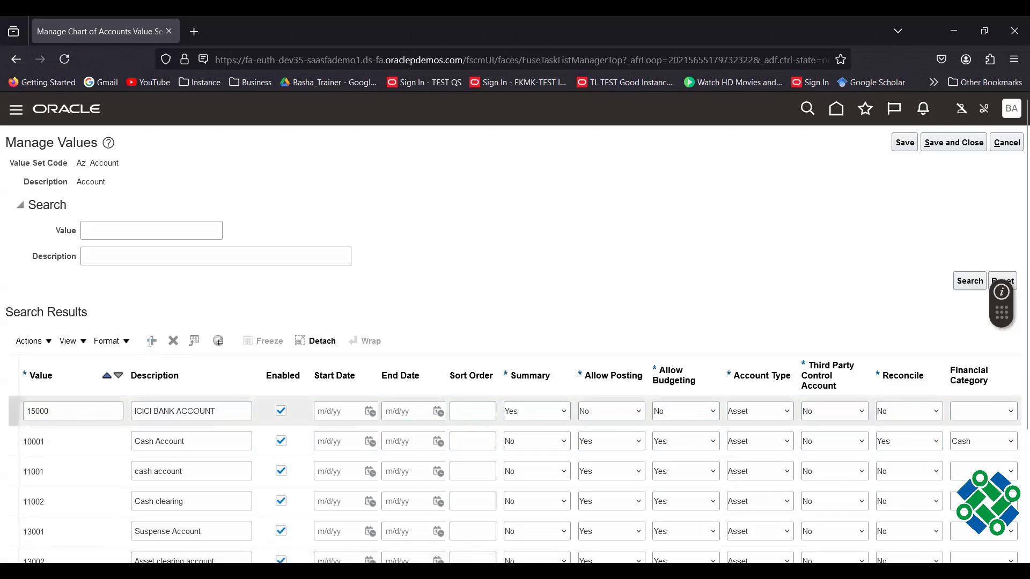
click(109, 416)
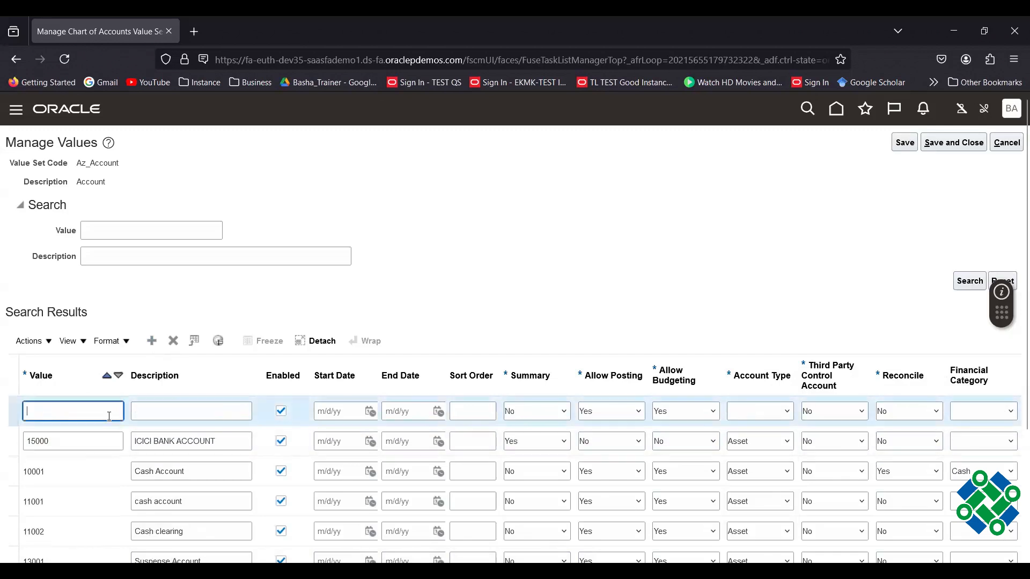
text(1500)
text(1)
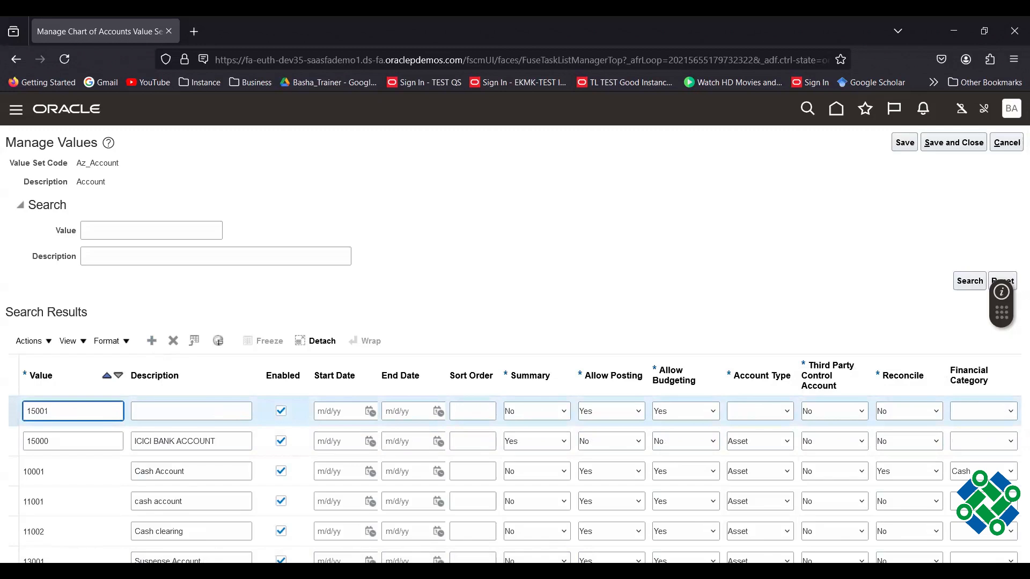
key(Tab)
text(ICI)
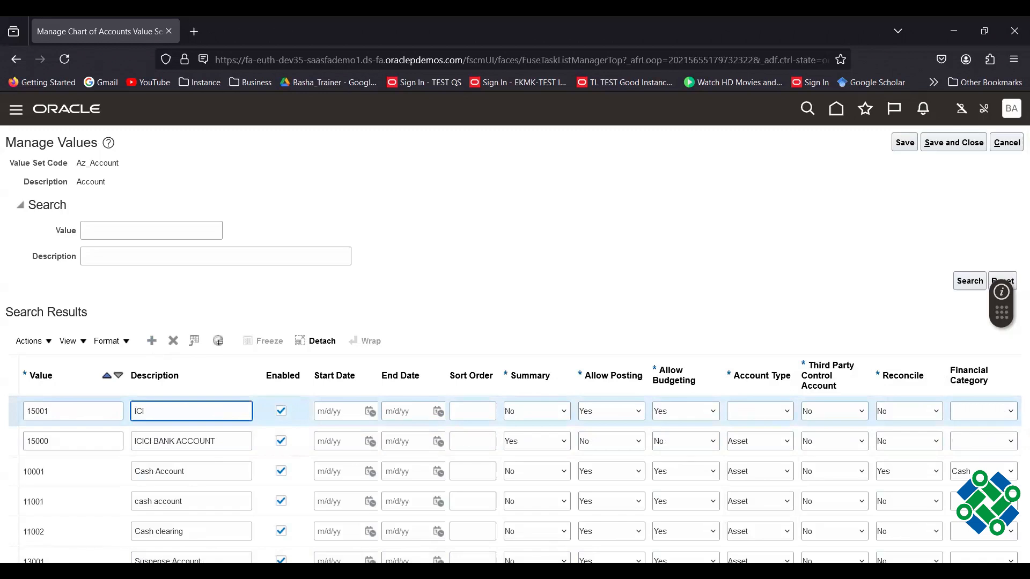
text(CI - CURRENT ACCOUNT)
key(Tab)
key(Tab)
key(Tab)
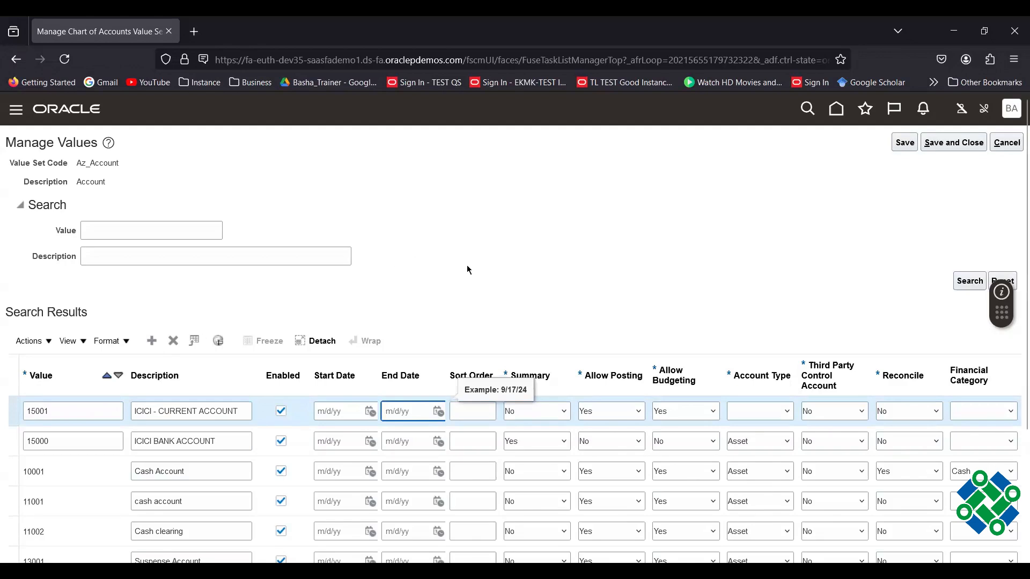
click(762, 412)
click(752, 446)
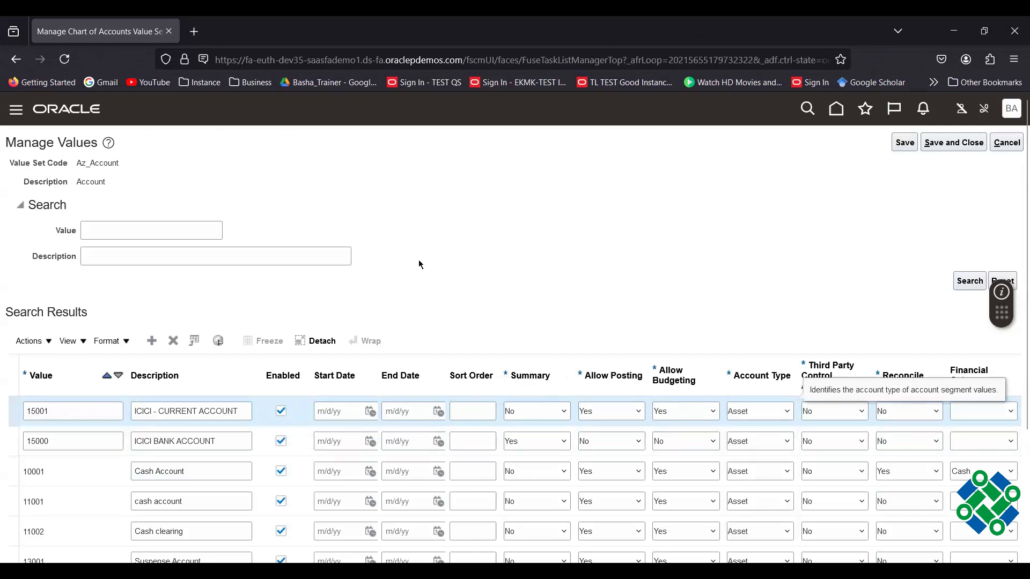
Try adding another row and dismiss the required-attributes error.
click(152, 342)
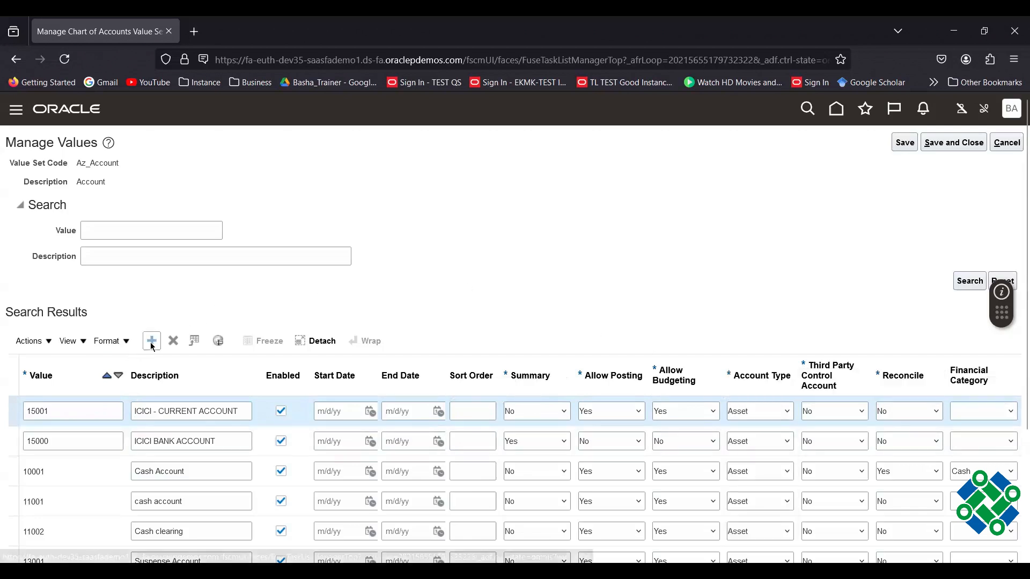
click(76, 409)
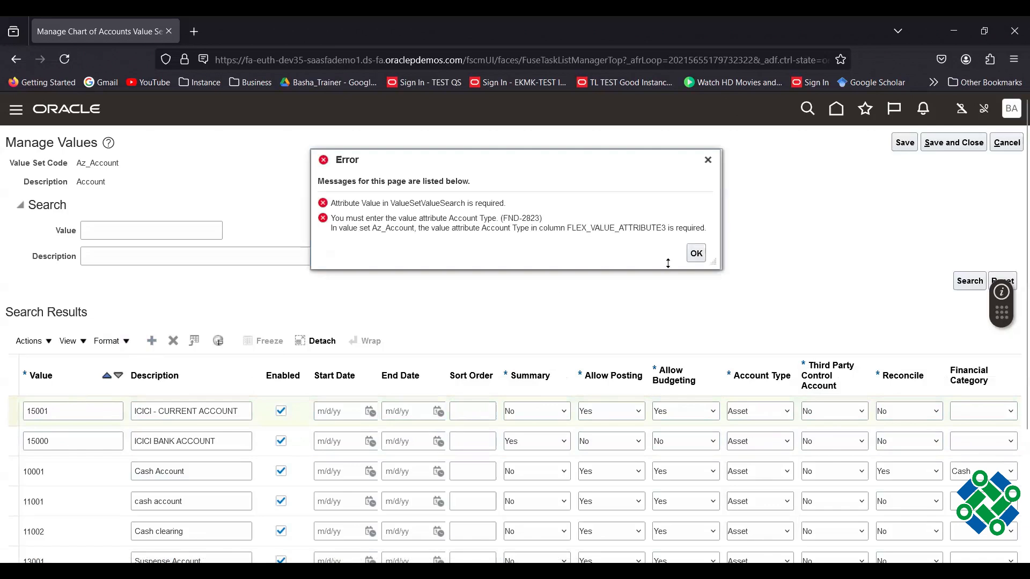
click(697, 253)
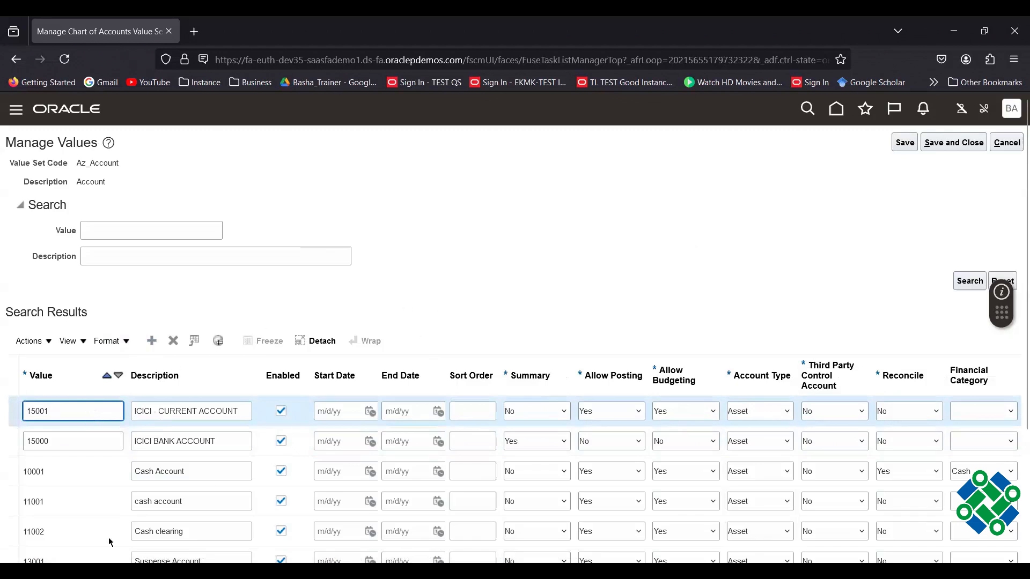
scroll(74, 486, down, 4)
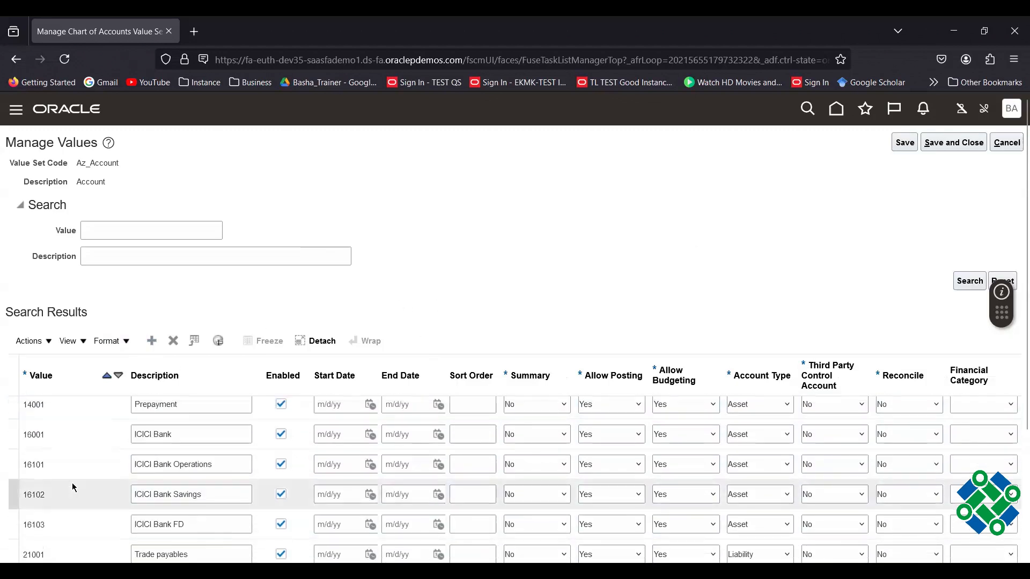
scroll(74, 486, down, 5)
scroll(97, 414, up, 6)
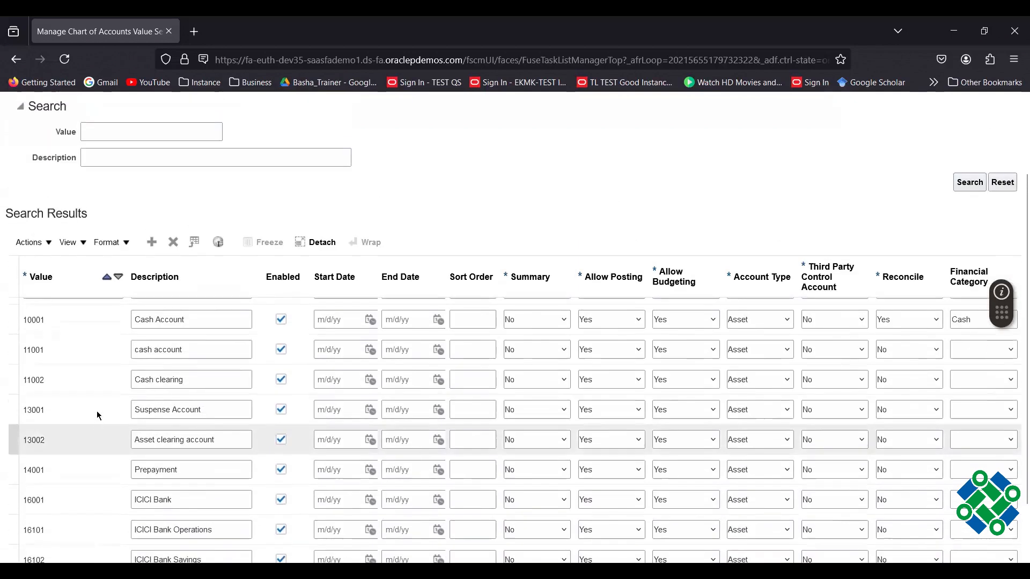
scroll(97, 413, up, 5)
Enter value 15002, ICICI - SAVING ACCOUNT, with Account Type Asset.
click(90, 413)
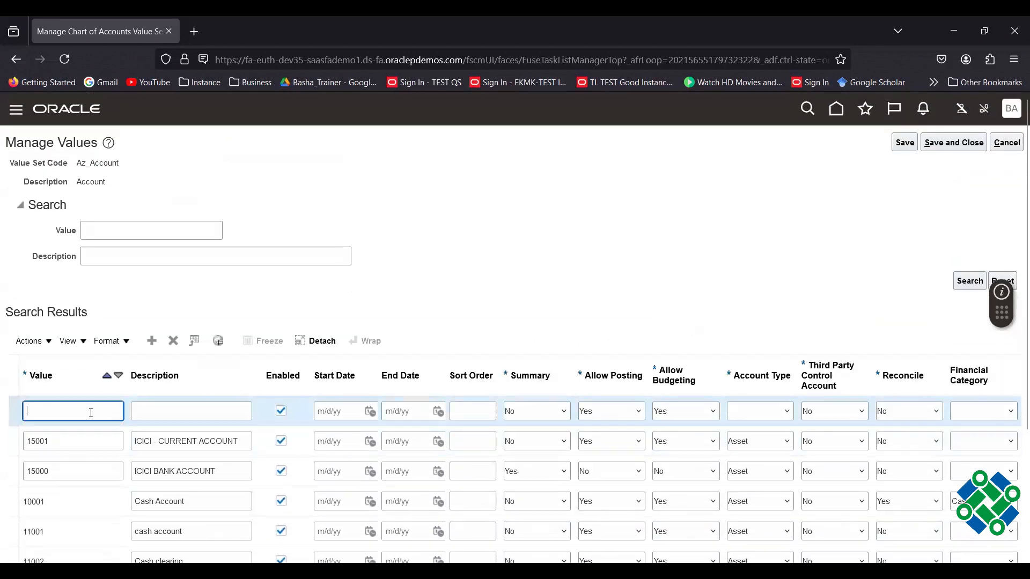
text(15002)
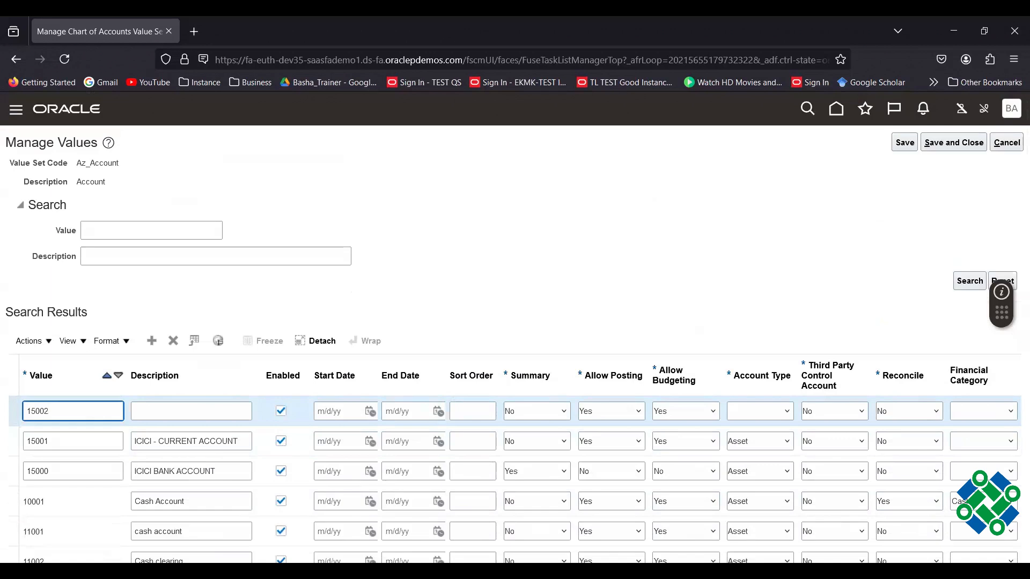
key(Tab)
text(ICICI)
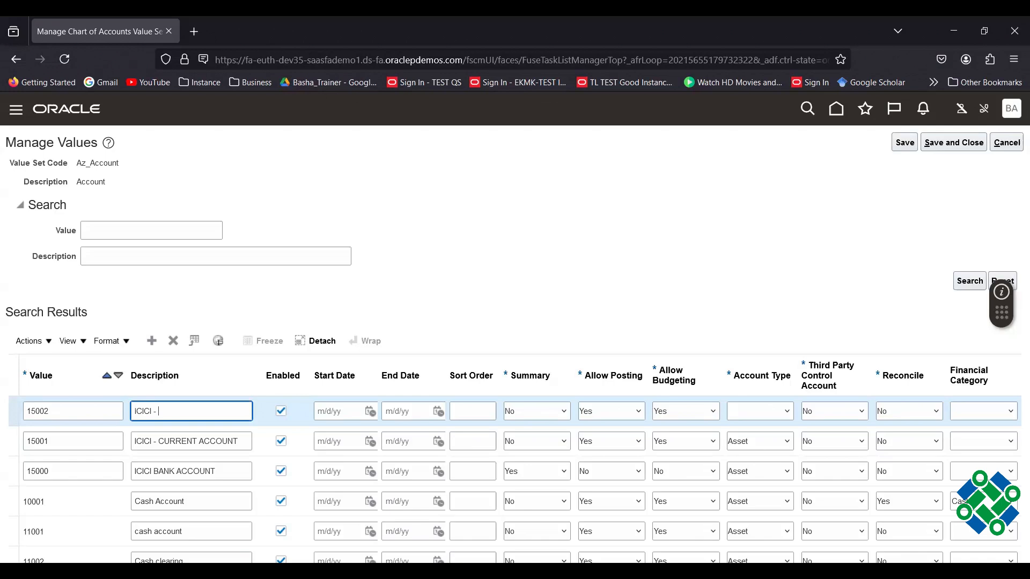
text( -)
text(SAVING ACCOUNT)
key(Tab)
key(Tab)
key(Tab)
key(Tab)
key(Tab)
key(Tab)
key(Tab)
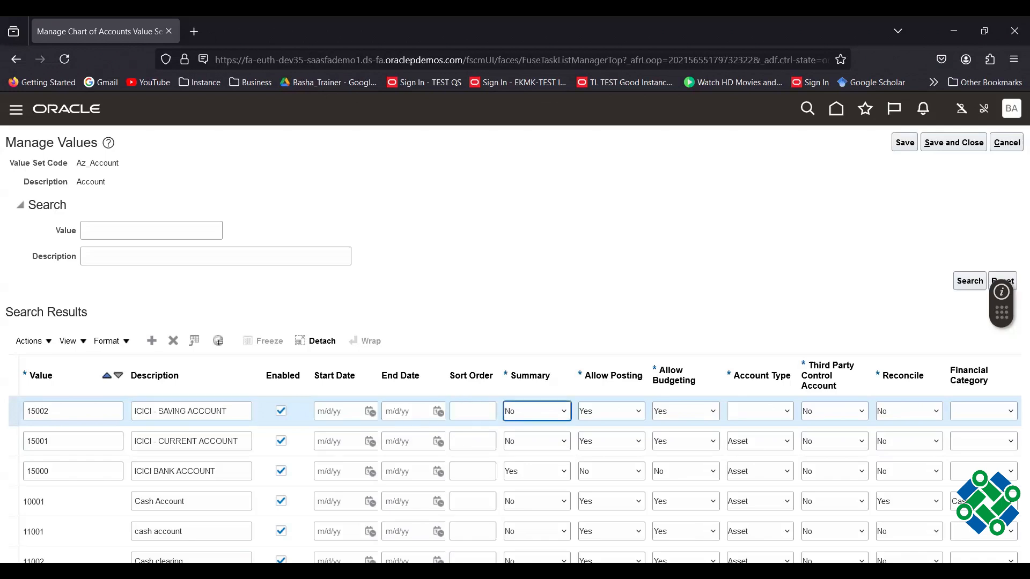
key(Tab)
key(Down)
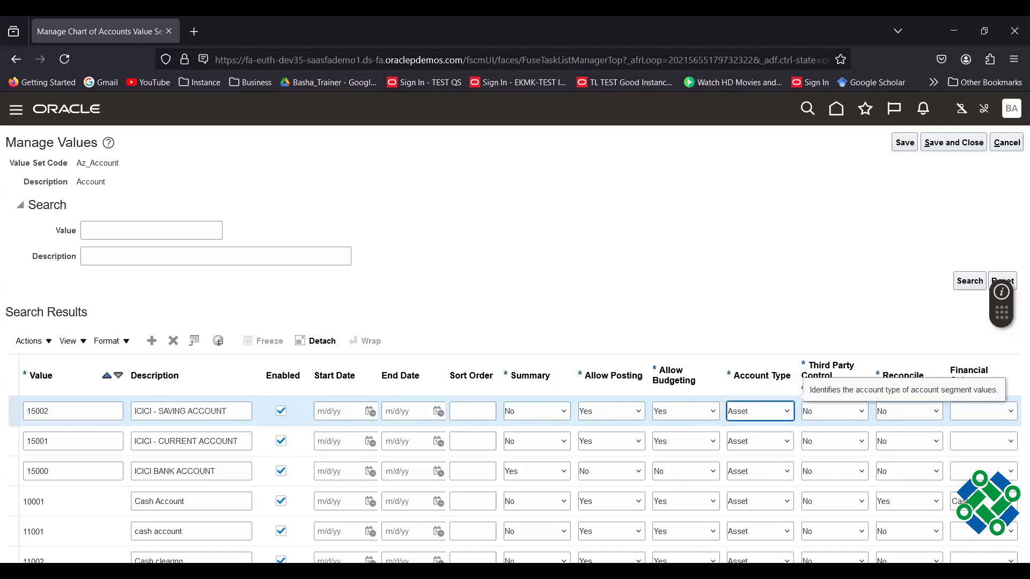
Insert a further blank value row, clearing the required-attributes error again.
click(153, 342)
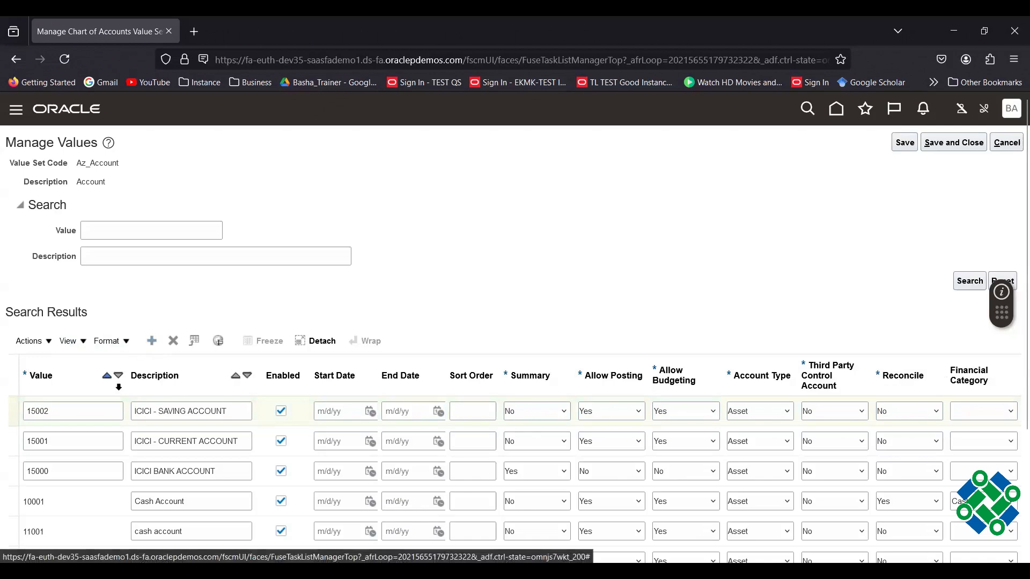
click(81, 418)
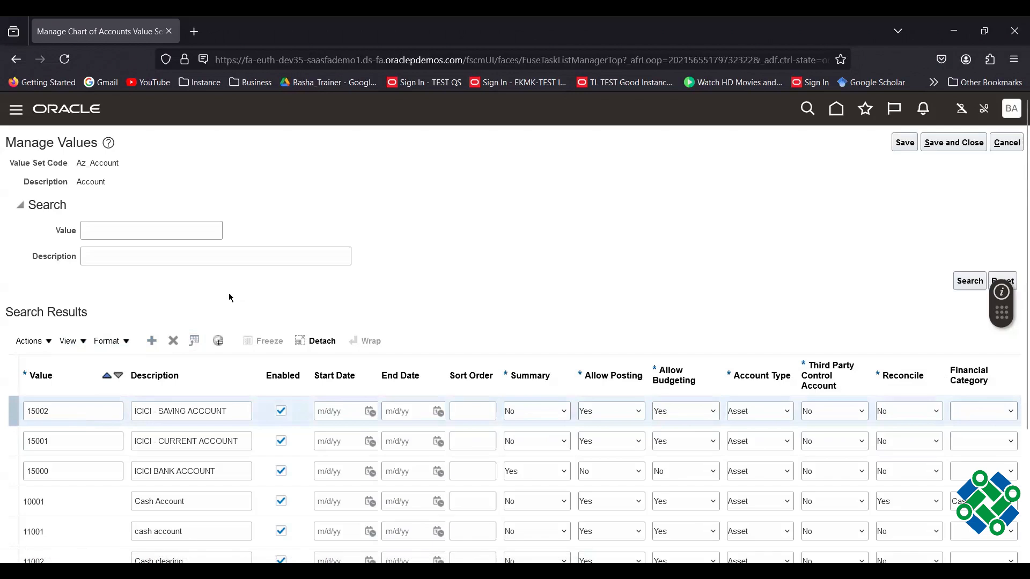
click(70, 413)
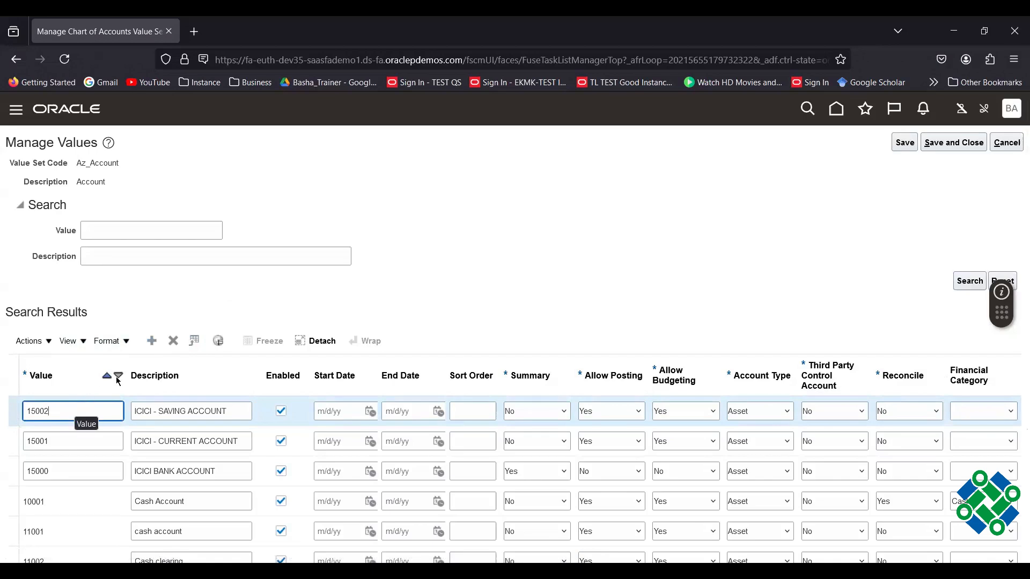
click(151, 341)
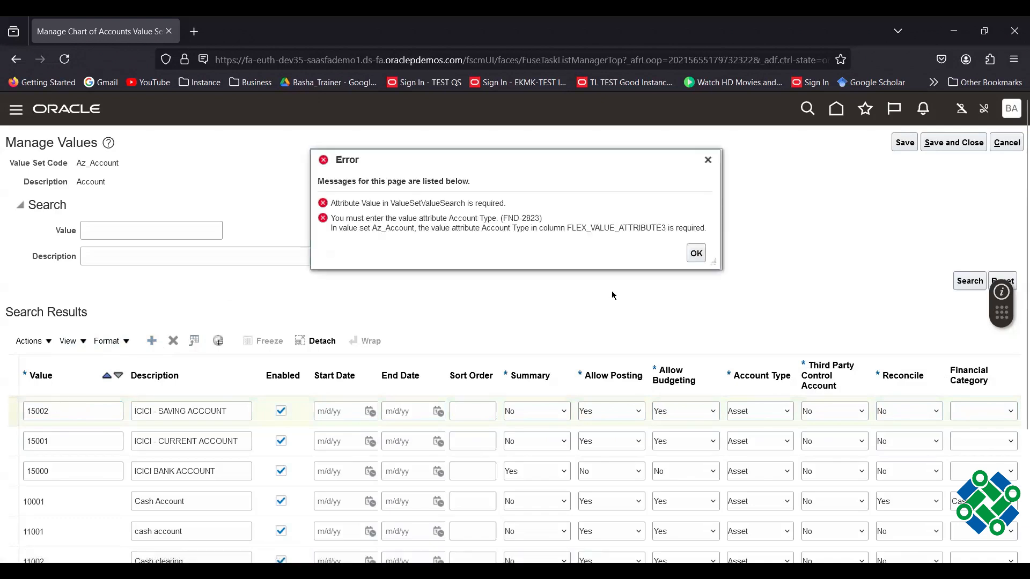
click(696, 254)
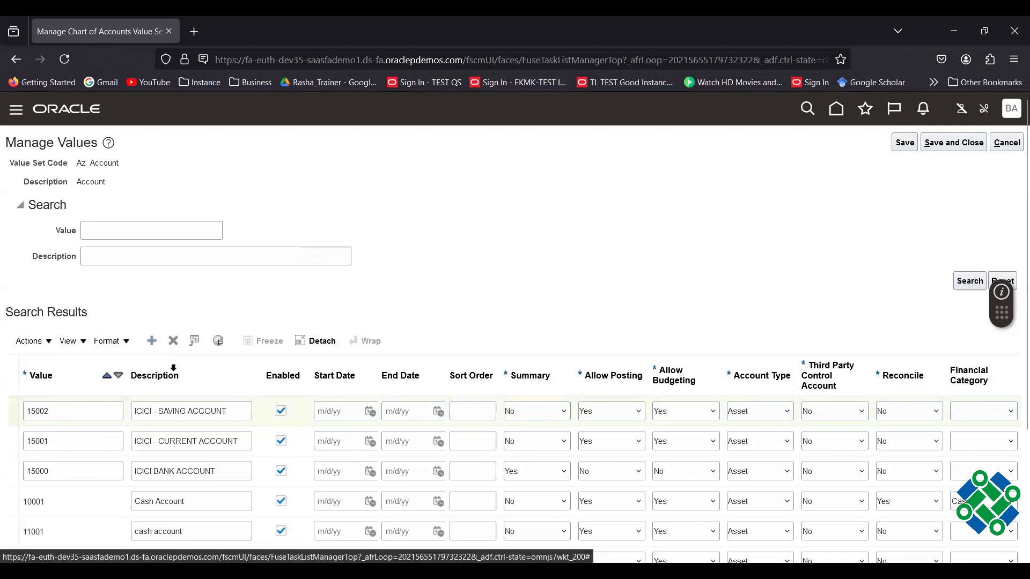
Fill the new row with 15003, ICICI - FD ACCOUNT, and Account Type Asset.
click(64, 414)
text(15003)
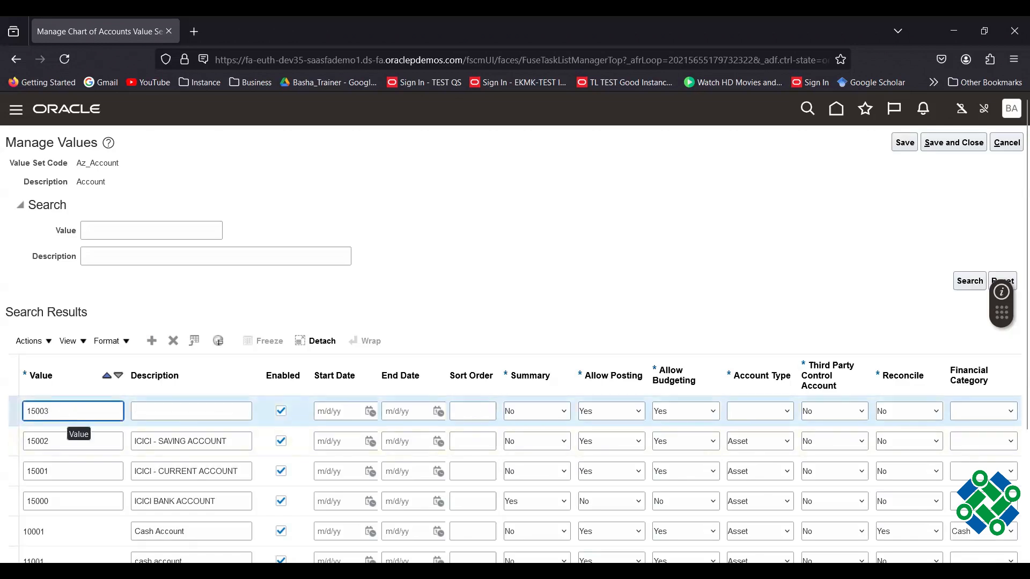
key(Tab)
text(ICICI )
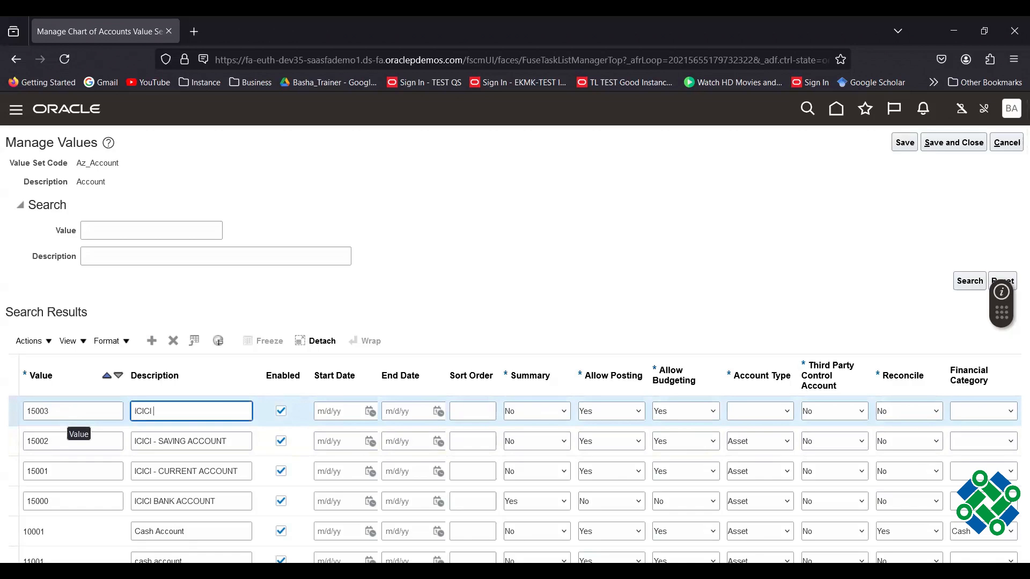
text(- FD ACCOUNT)
key(Tab)
key(Tab)
key(Tab)
key(Tab)
key(Tab)
key(Tab)
key(Tab)
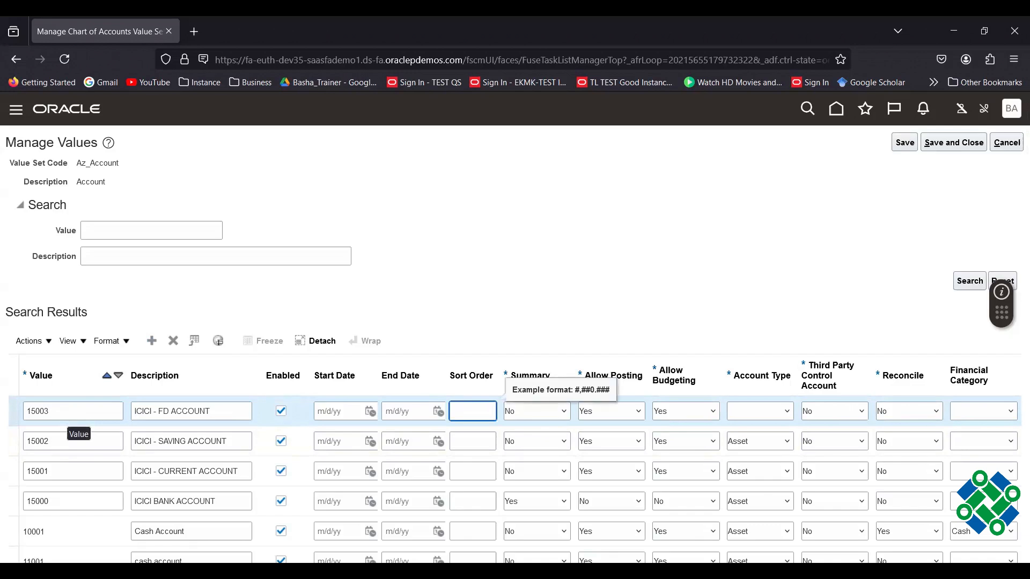
key(Tab)
key(a)
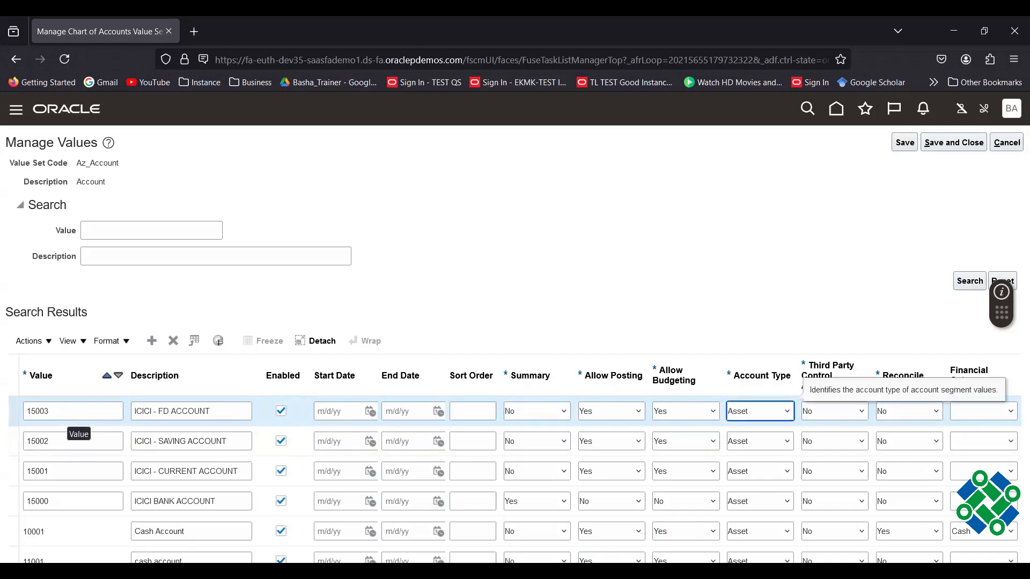
click(508, 320)
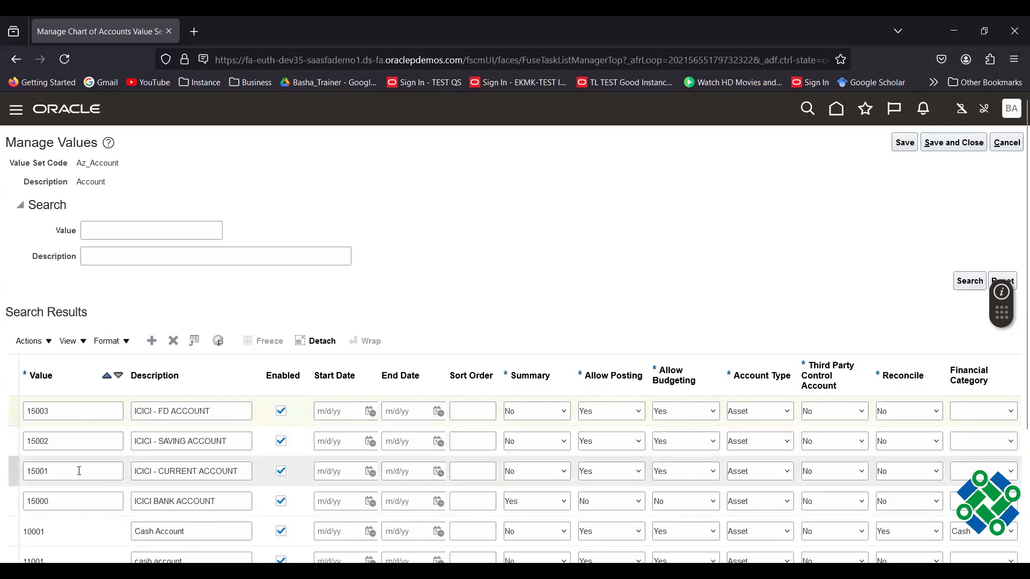
Save and close the Az_Account values, then show All Tasks in the task list.
click(955, 143)
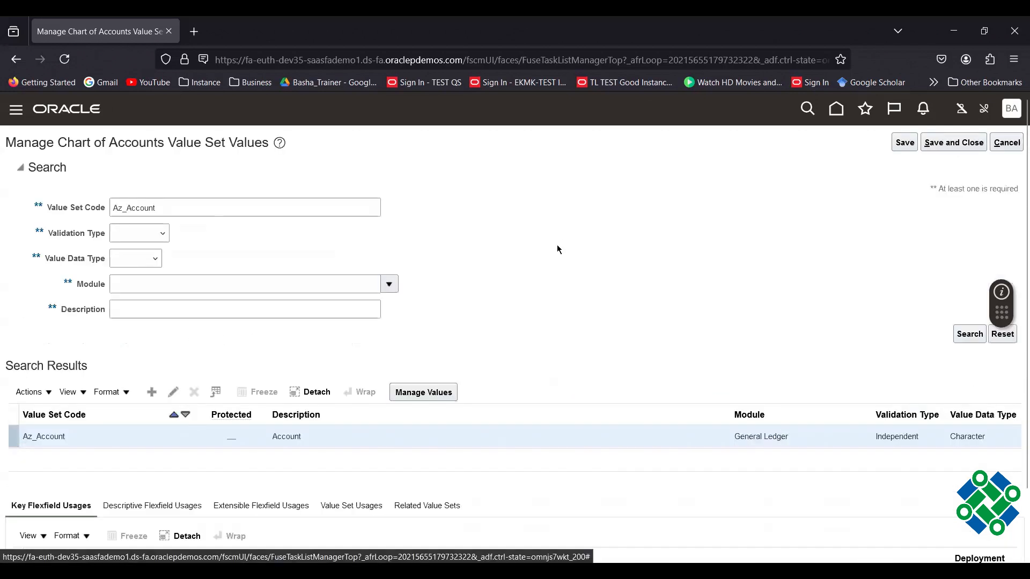
click(962, 145)
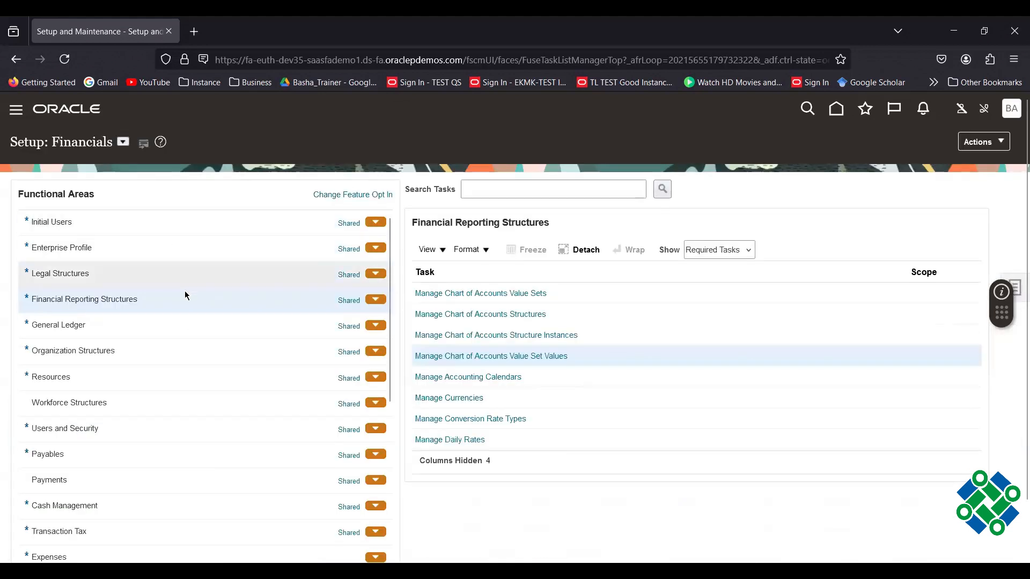
click(714, 256)
click(709, 272)
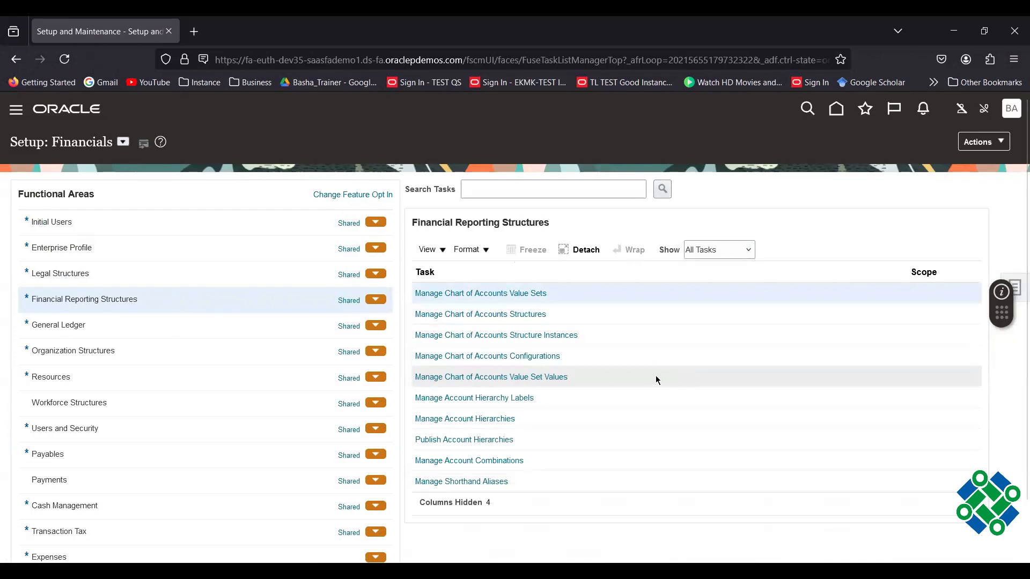
Open Manage Account Hierarchies and display the tree Actions menu.
click(462, 423)
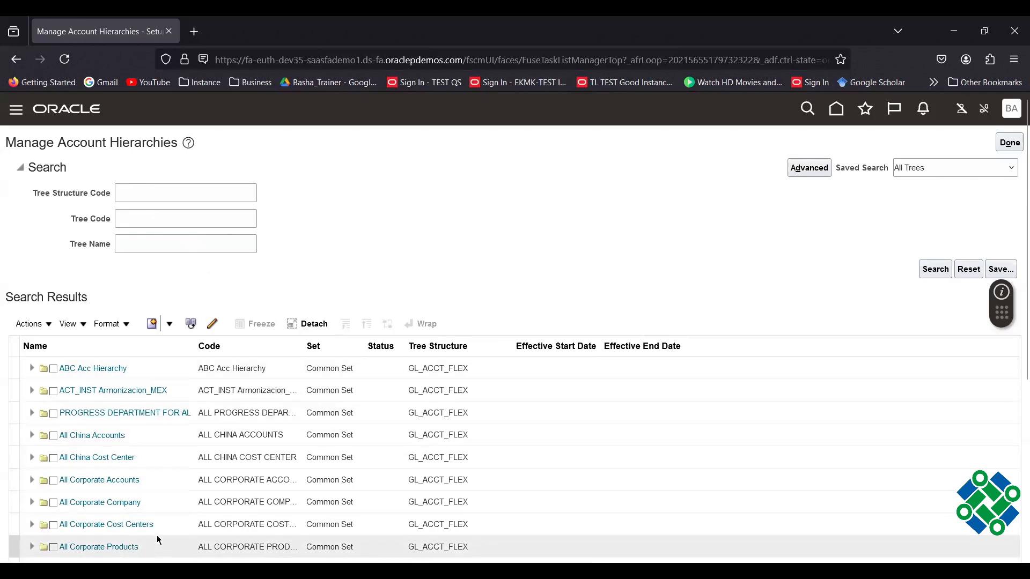
click(169, 324)
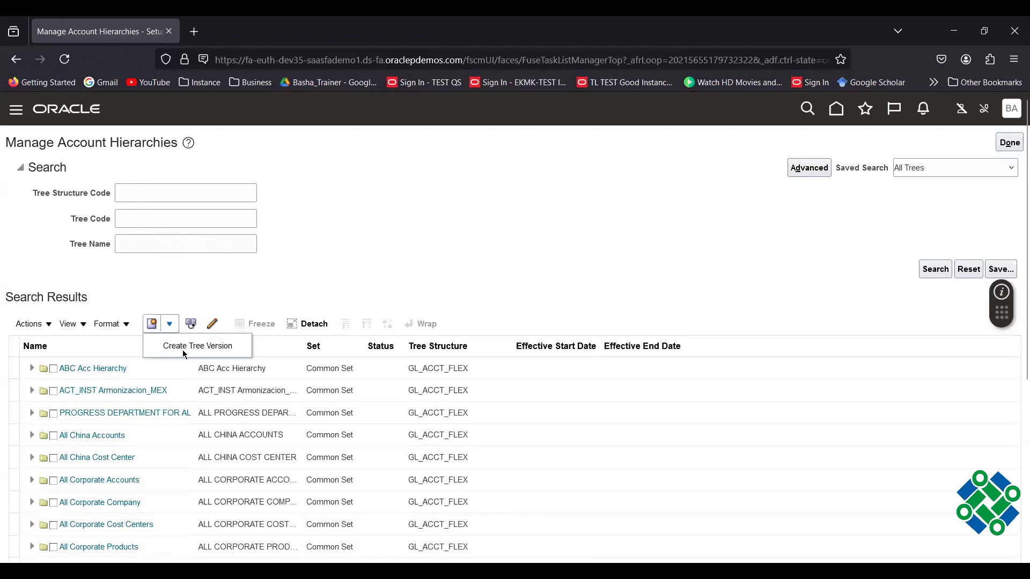
click(242, 263)
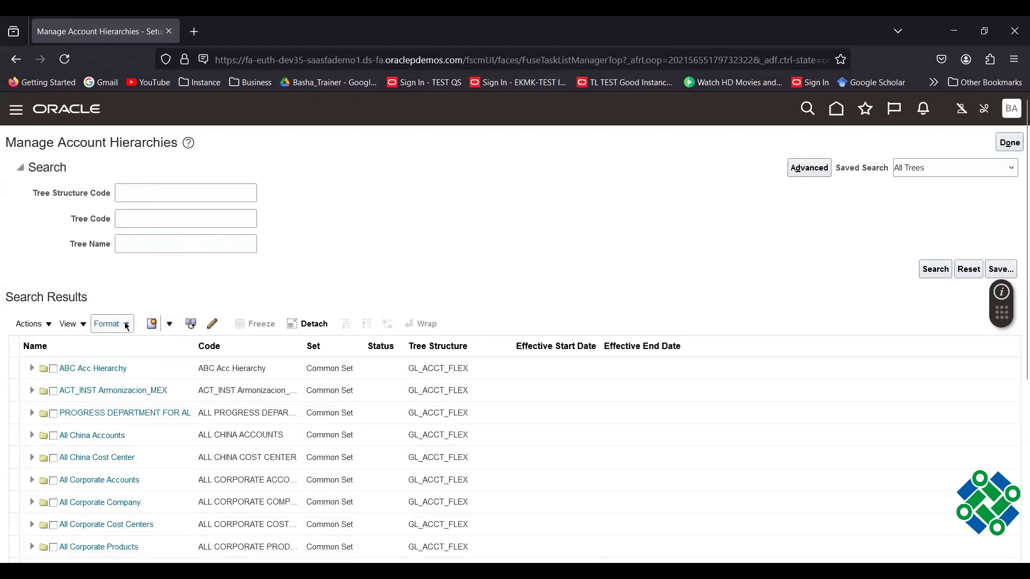
click(48, 325)
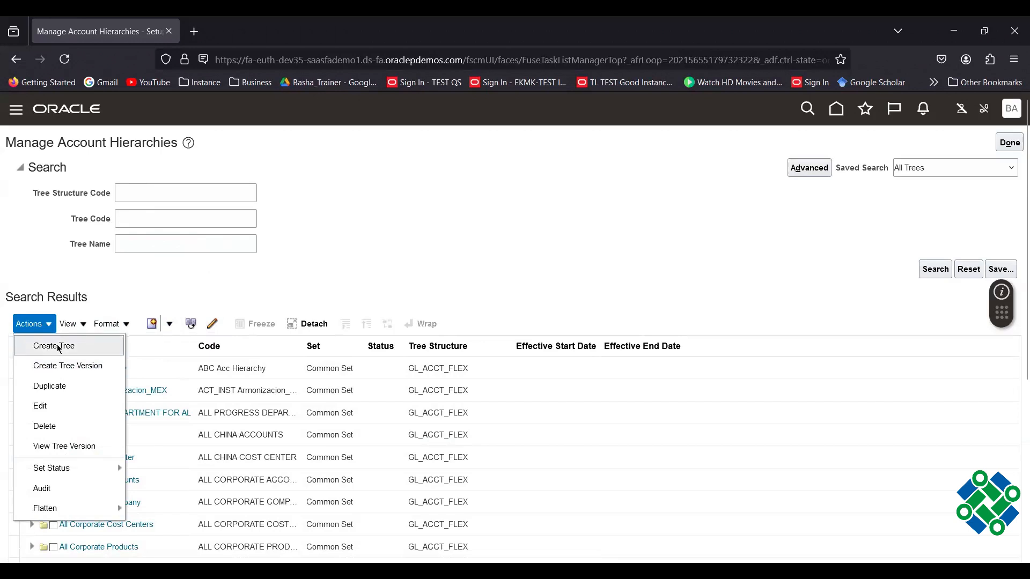
Create a new account hierarchy tree with Name and Code both Az_Account.
click(56, 347)
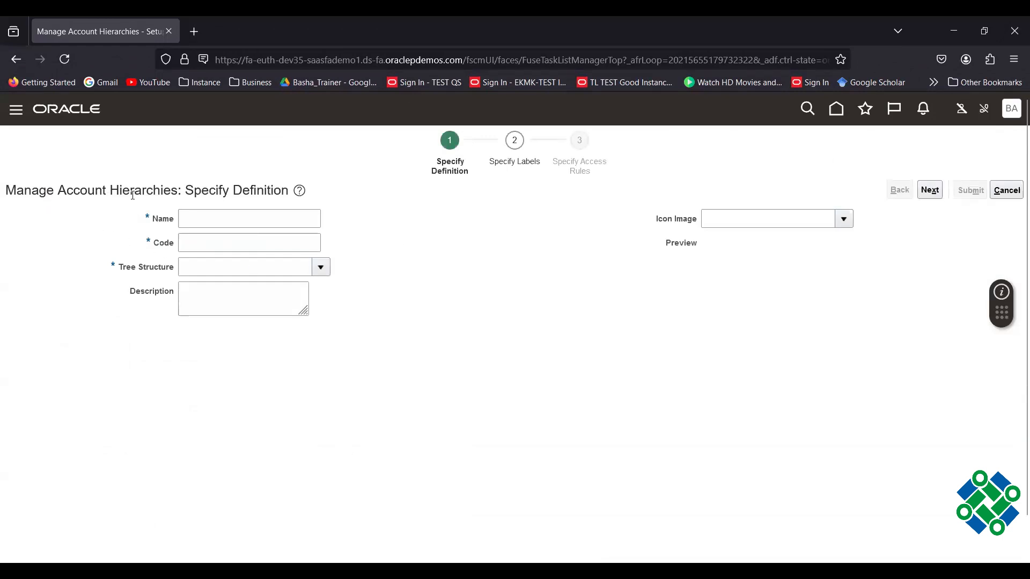
click(242, 219)
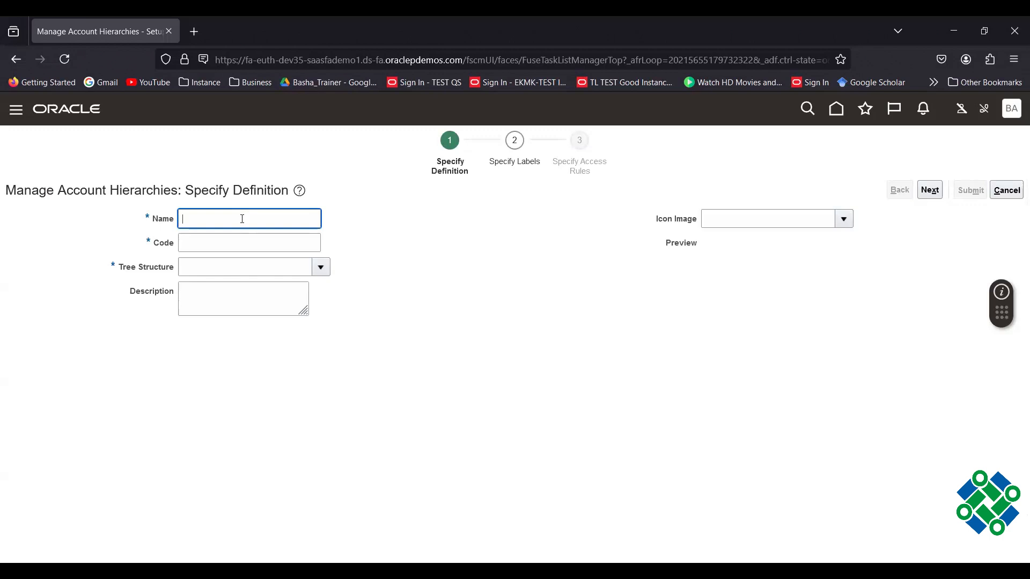
text(AZ)
key(BackSpace)
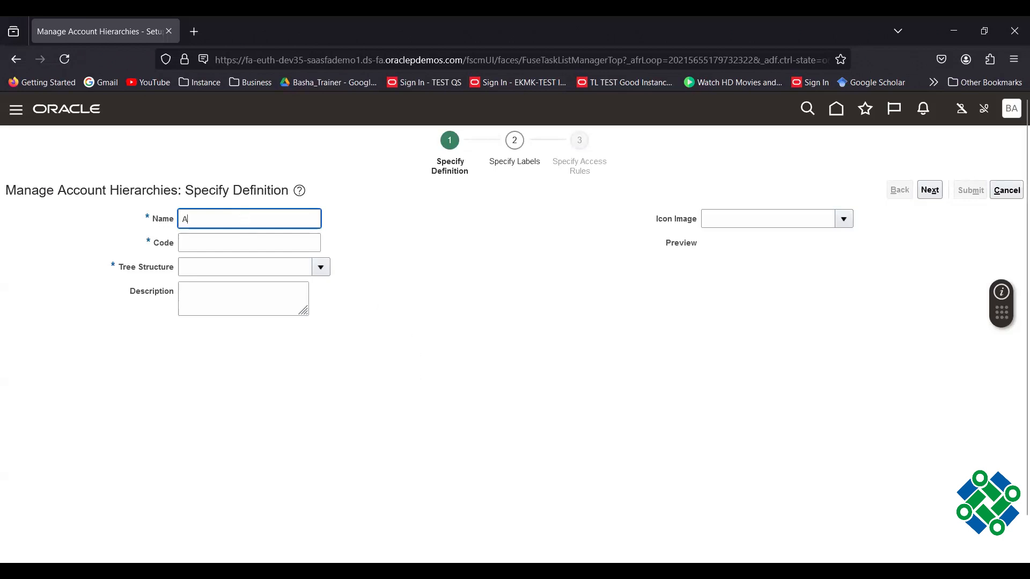
key(alt+Tab)
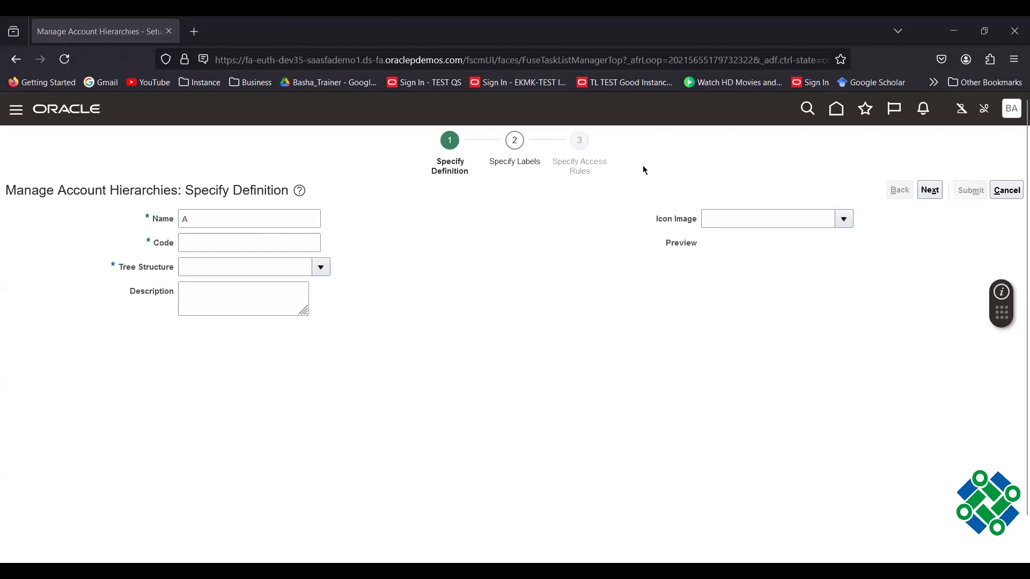
click(154, 216)
text(Az_Account)
click(464, 250)
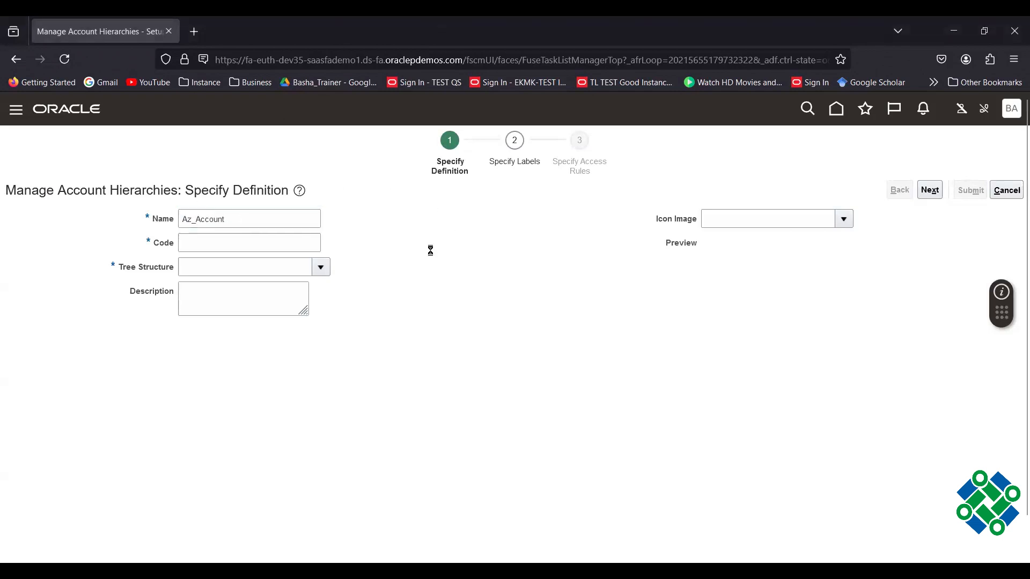
click(248, 242)
text(Az_Account)
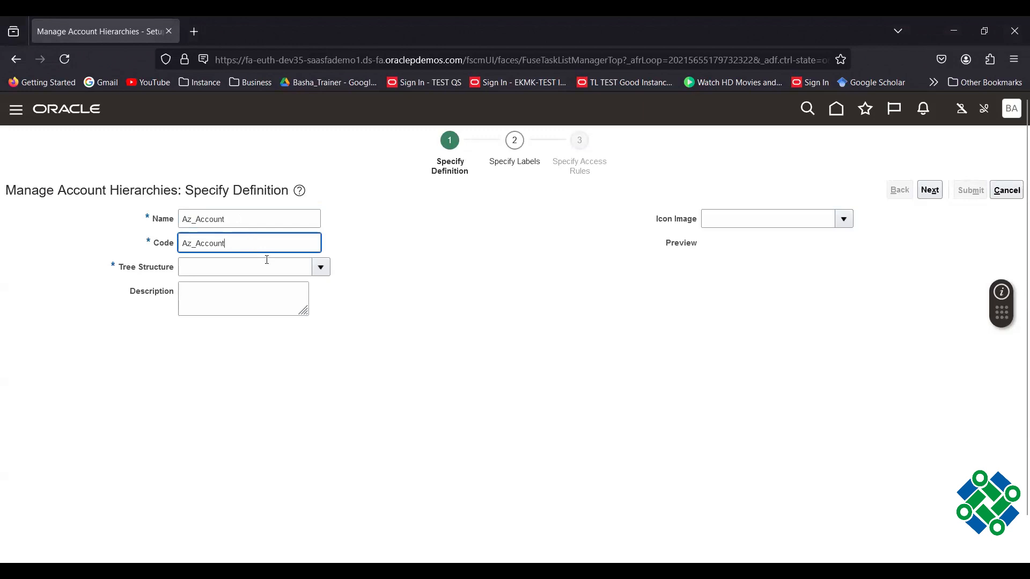
click(325, 270)
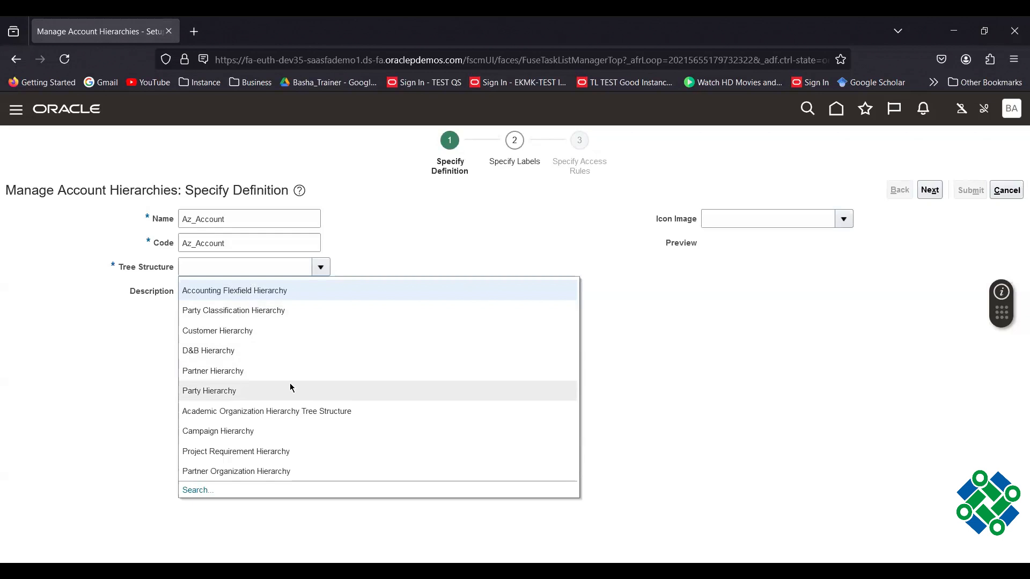
Use the Accounting Flexfield Hierarchy structure and set Bind_ValueSetCode to Az_Account.
click(214, 290)
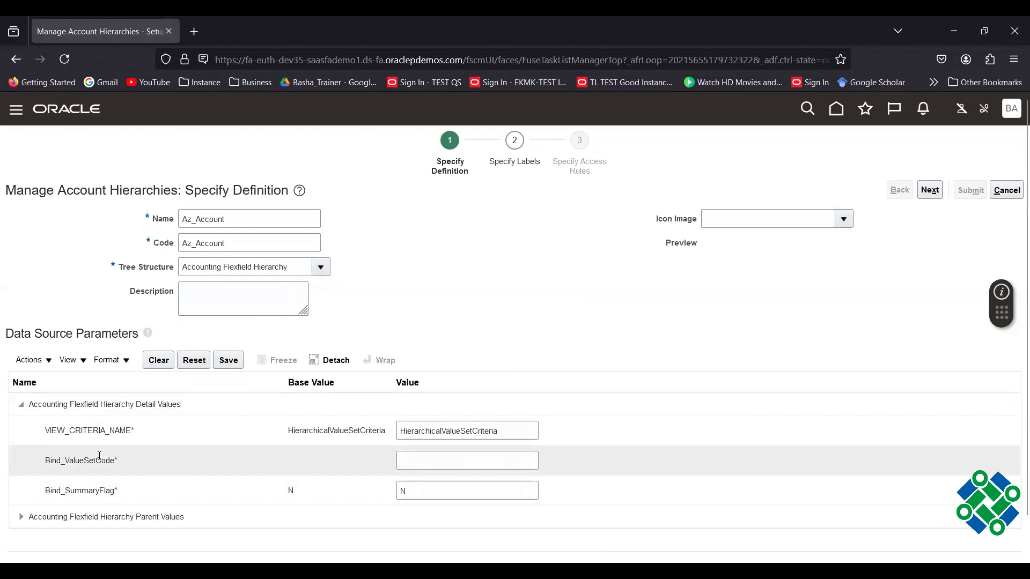
click(416, 462)
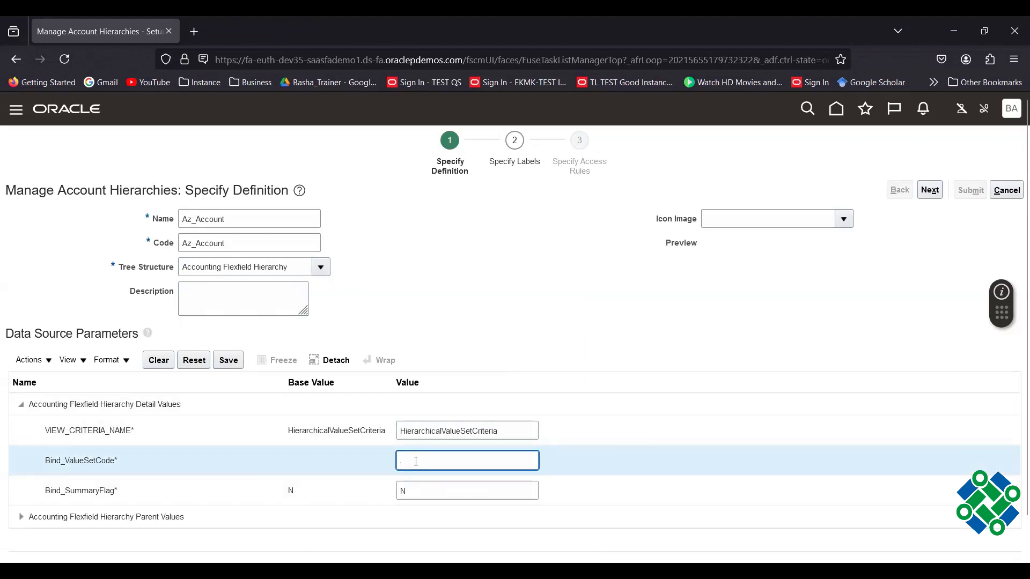
text(Az_Account)
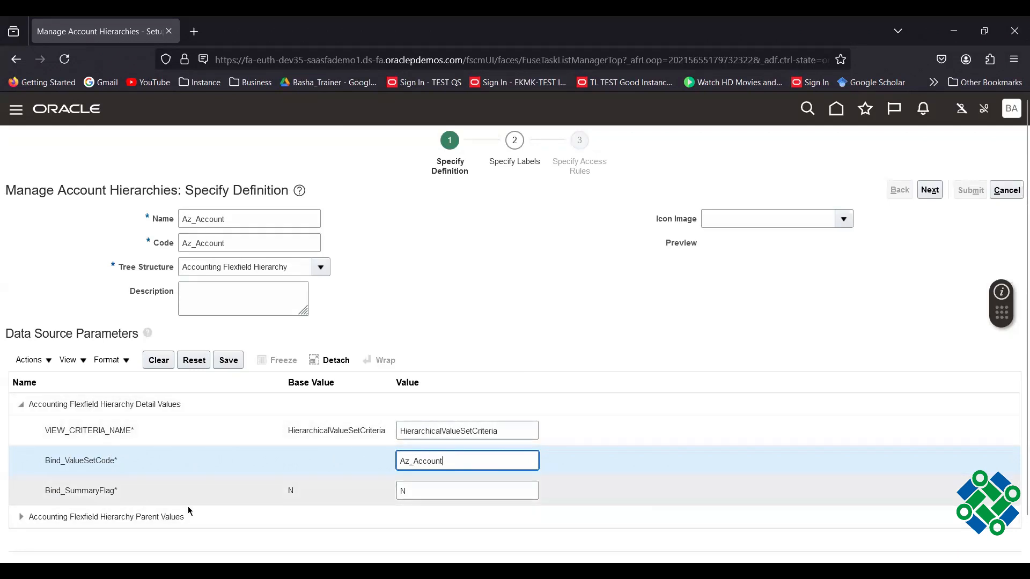
Enter Az_Account as the Parent Values Bind_ValueSetCode and save the data source parameters.
click(21, 517)
scroll(651, 302, down, 3)
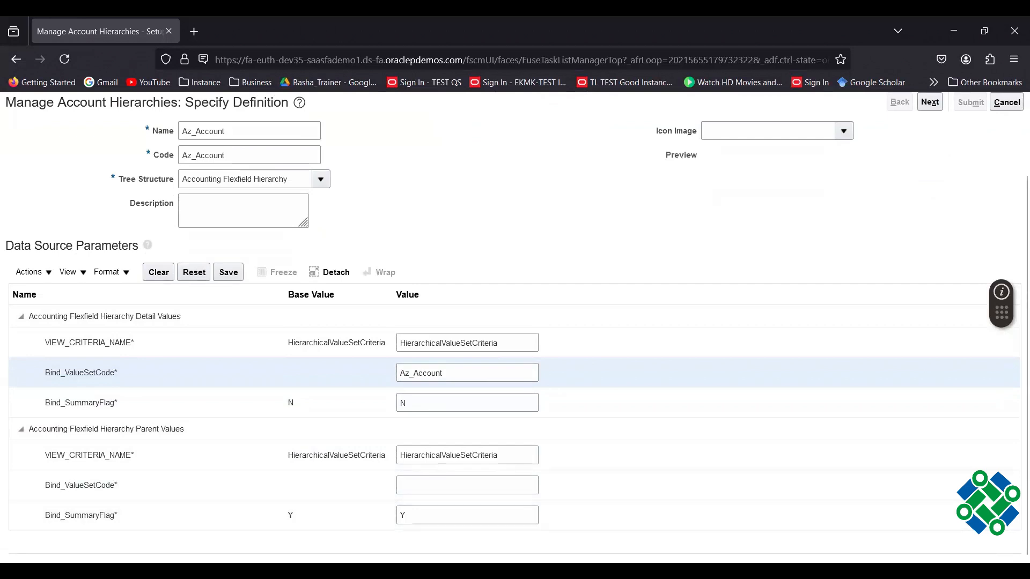
click(422, 485)
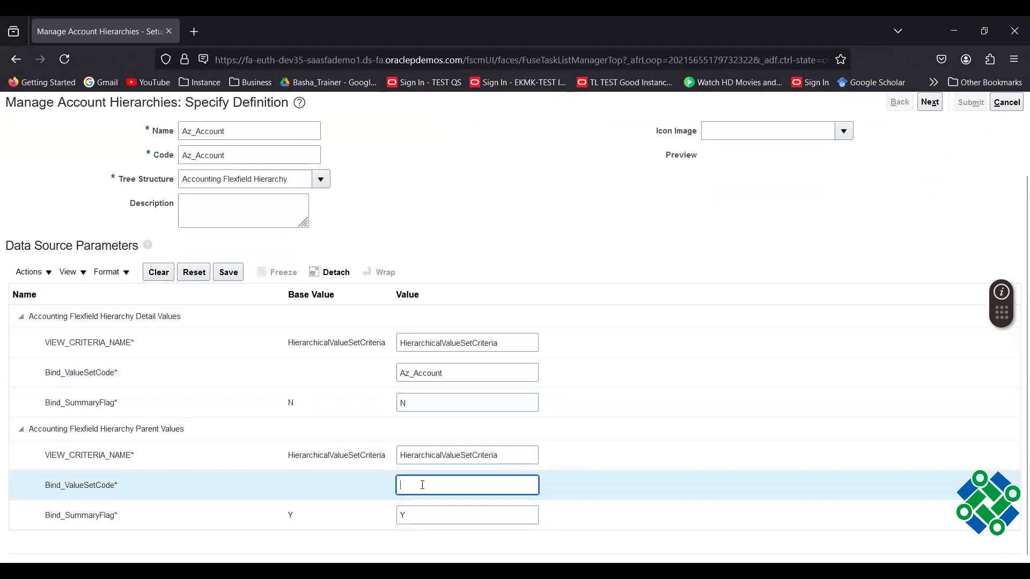
text(Az_Account)
scroll(526, 264, up, 3)
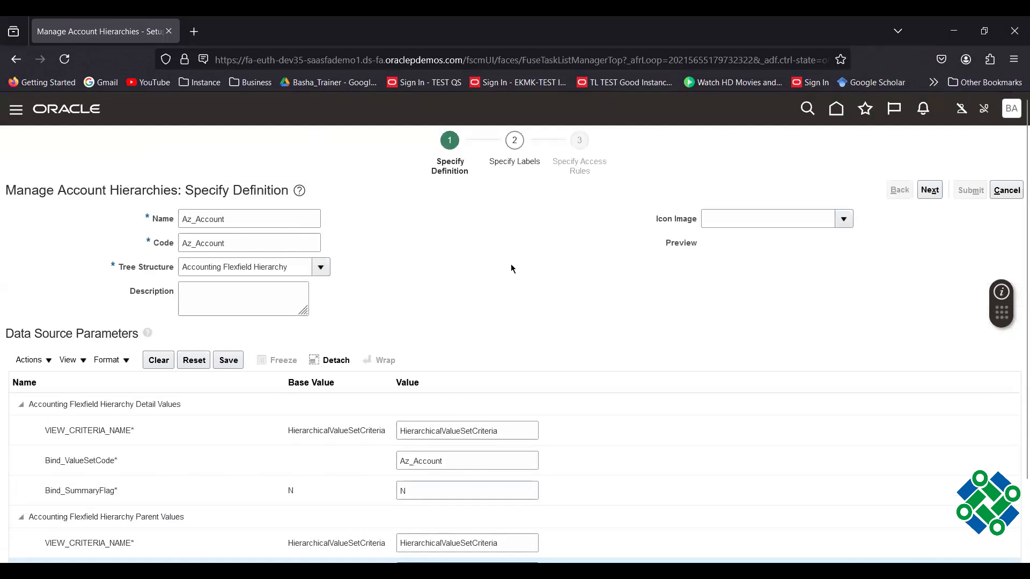
click(227, 360)
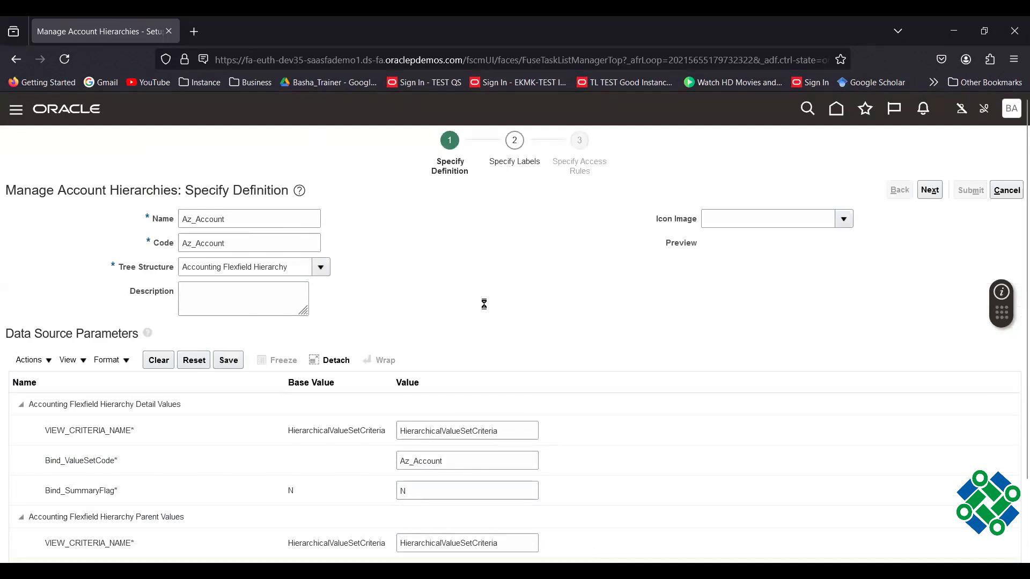
Move past the labels and access rules steps and submit the Az_Account hierarchy.
click(932, 192)
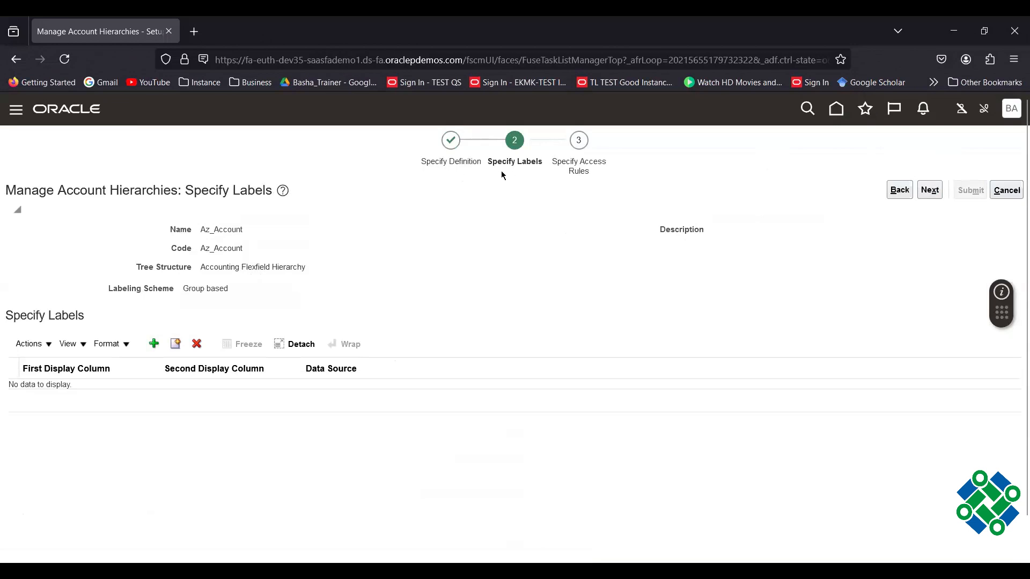
click(930, 191)
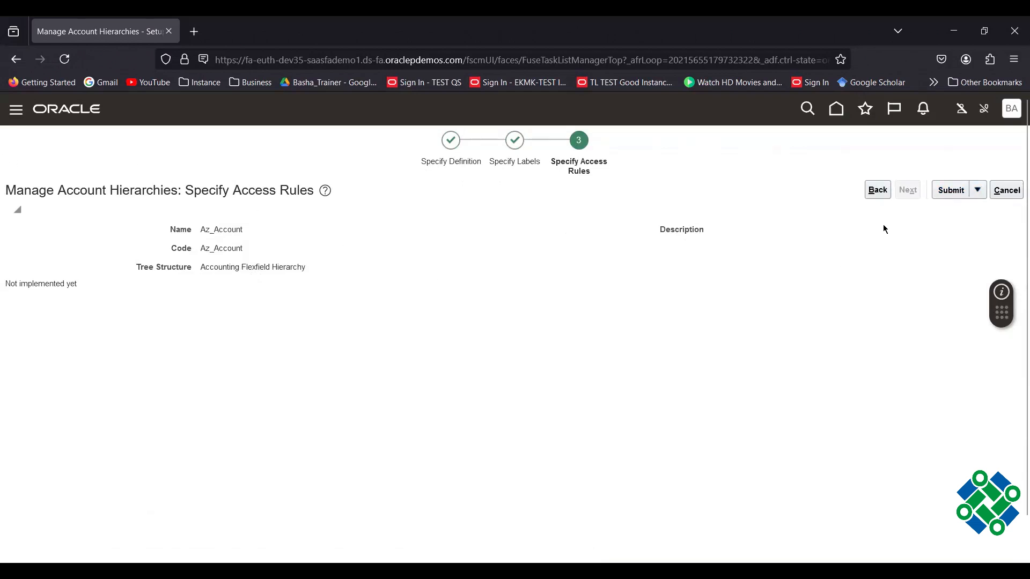
click(950, 191)
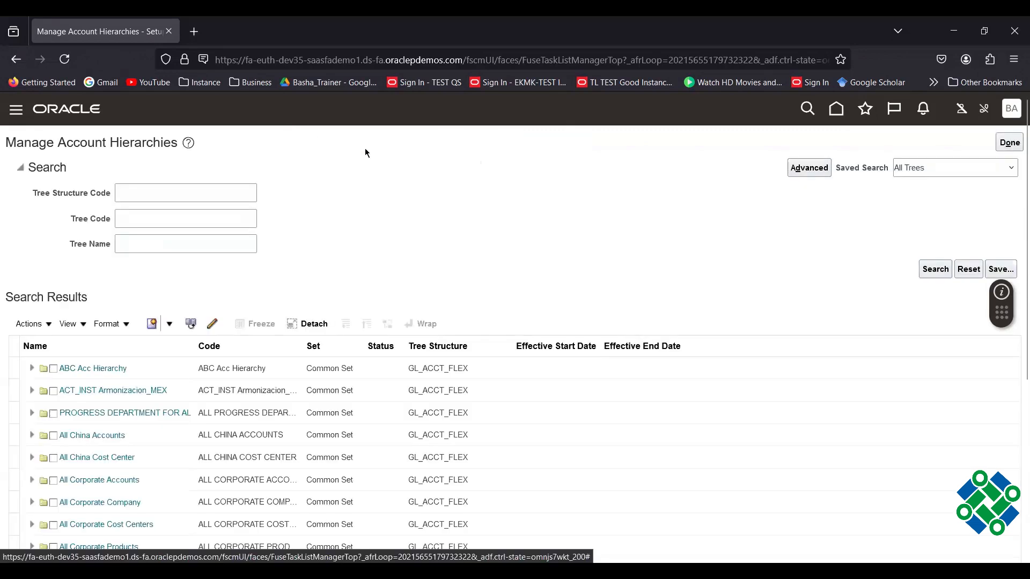
Search Manage Account Hierarchies for tree code Az_Account.
click(141, 222)
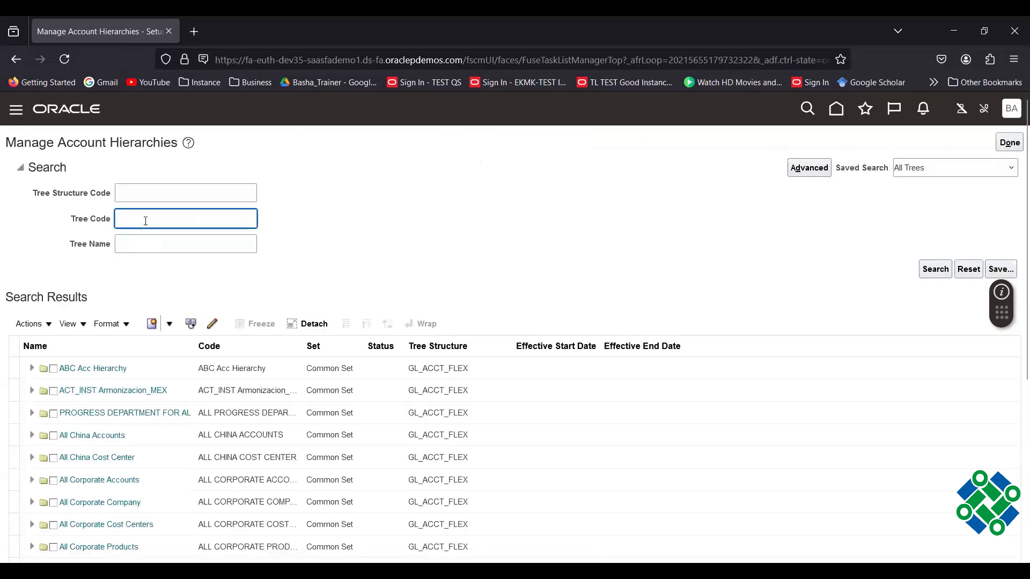
text(Az_Account)
key(Return)
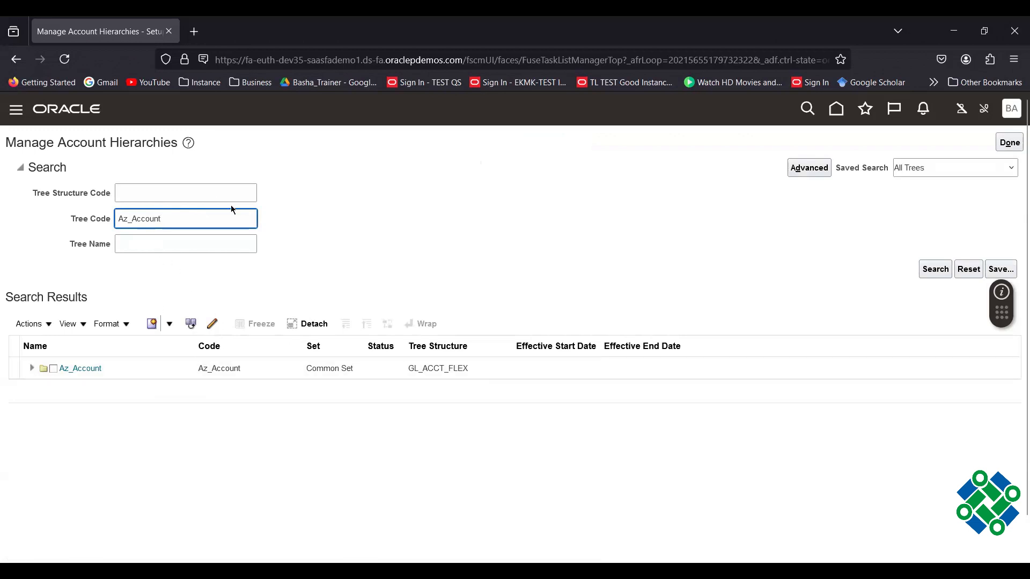
Select the Az_Account hierarchy row and reveal the Create Tree Version option.
click(181, 369)
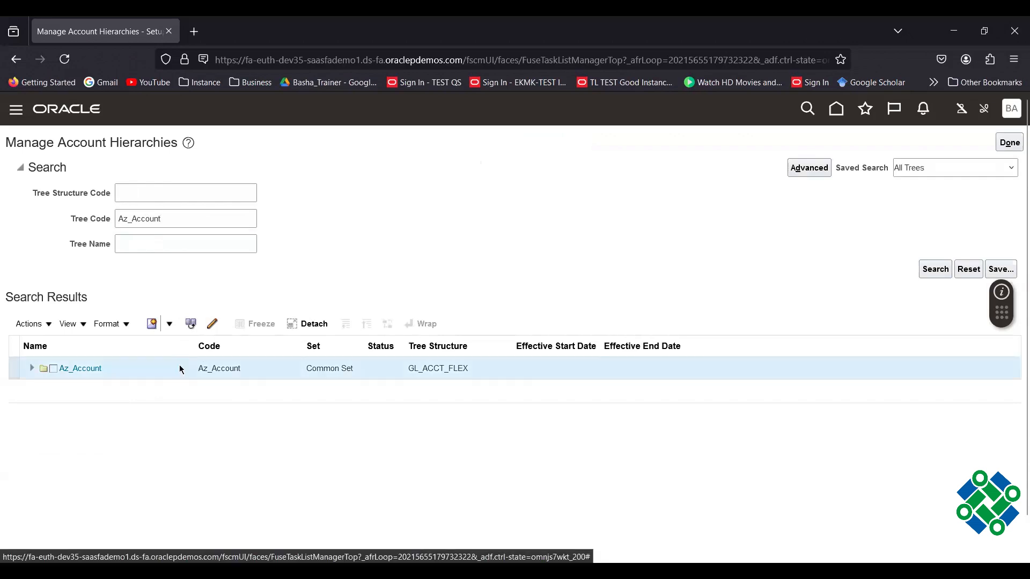
click(170, 325)
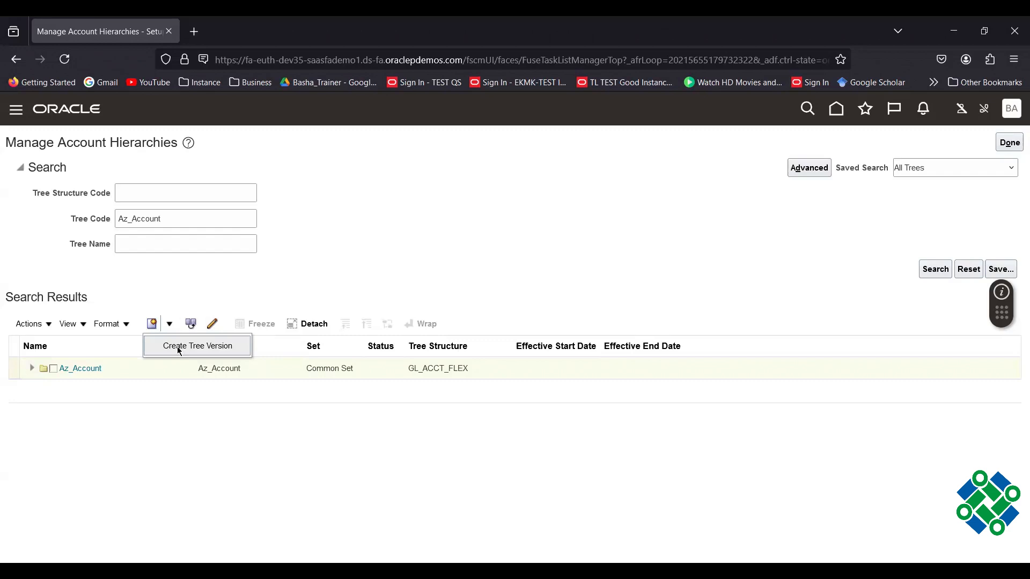
Create tree version 'Az_Account_Tree version' with the same description, effective 9/1/24.
click(179, 348)
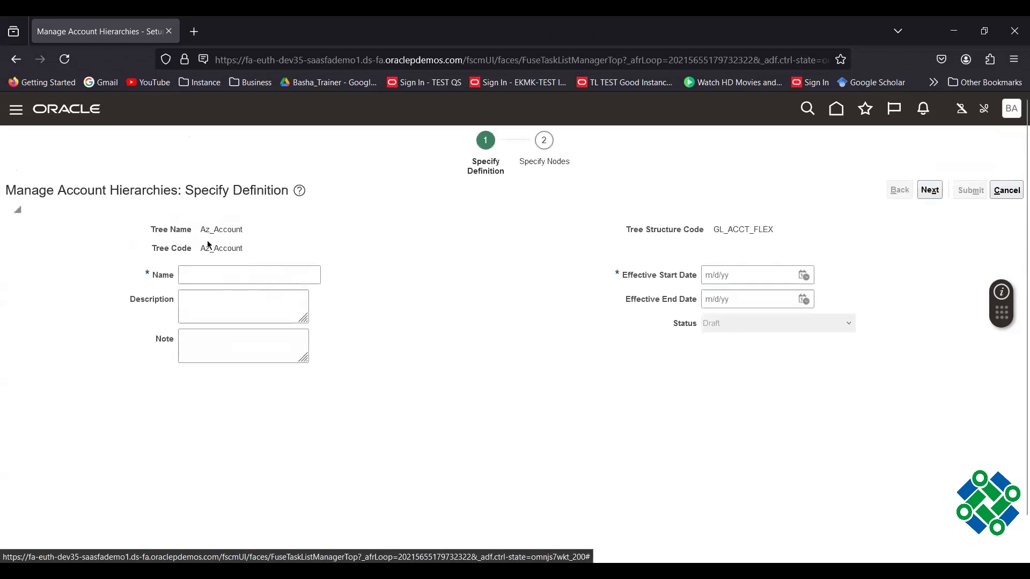
click(198, 277)
text(Az_Account)
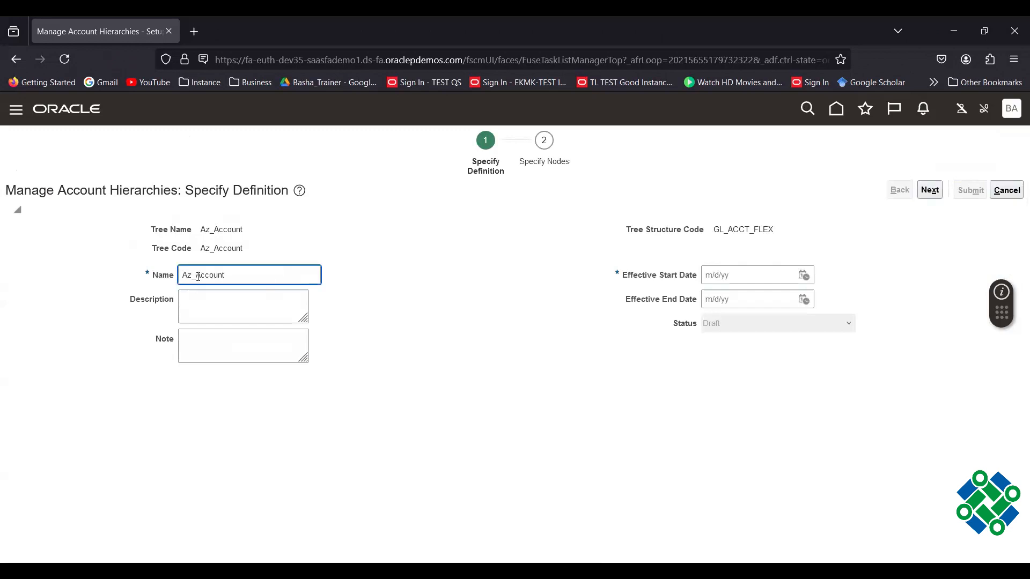
text(_Tree version)
drag(184, 275, 347, 301)
key(ctrl+c)
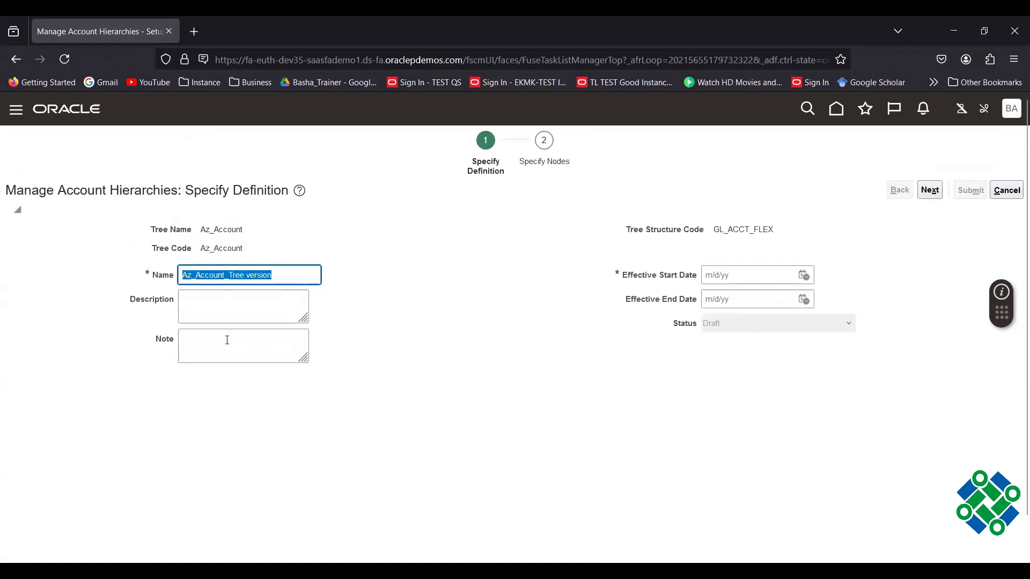
click(225, 317)
key(ctrl+v)
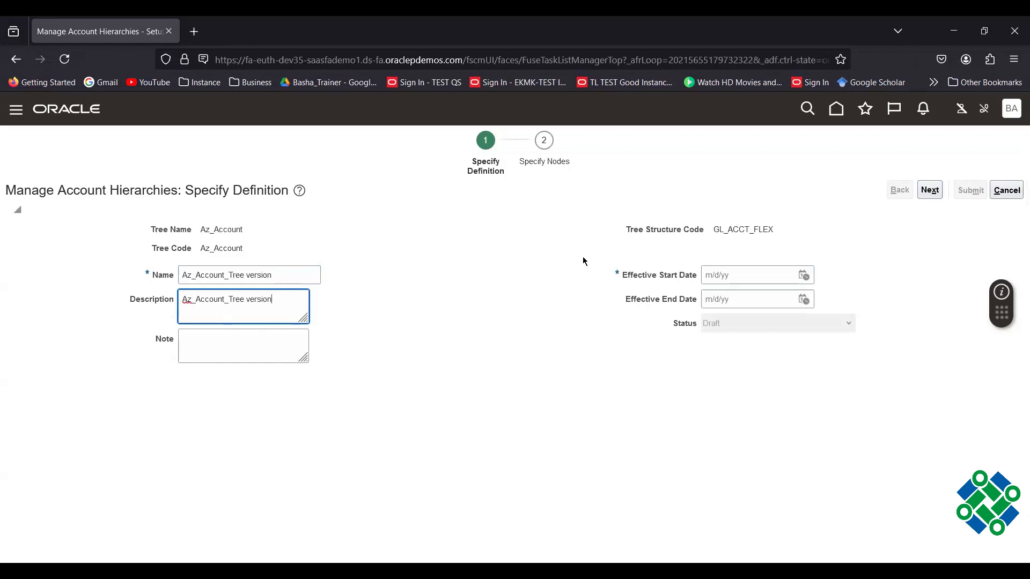
click(804, 275)
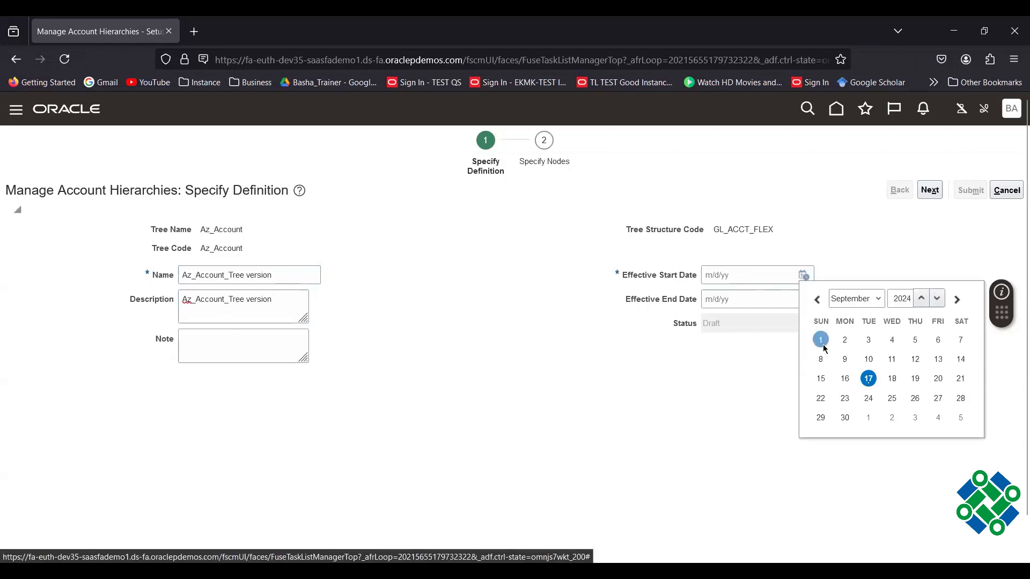
click(821, 341)
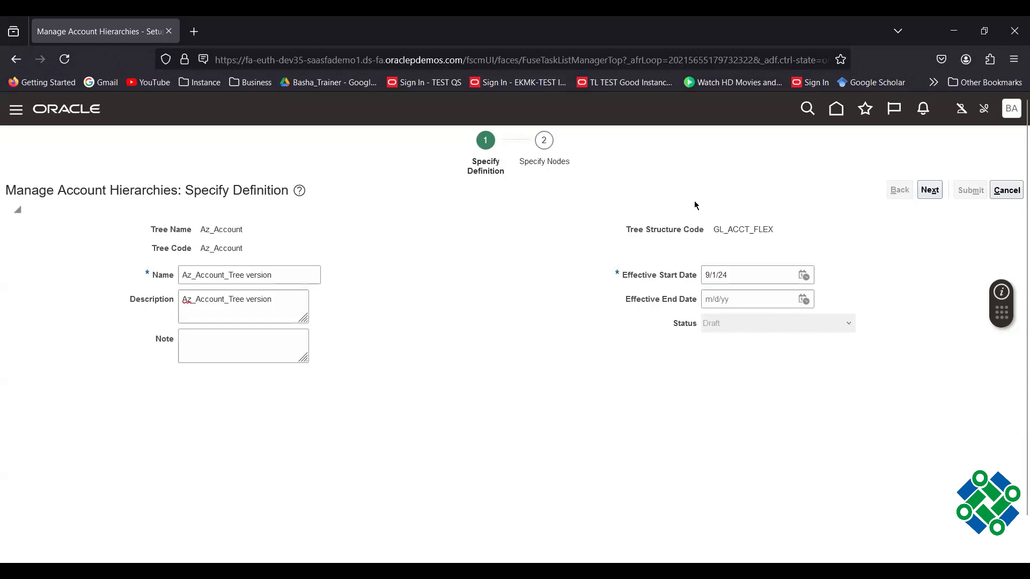
click(925, 192)
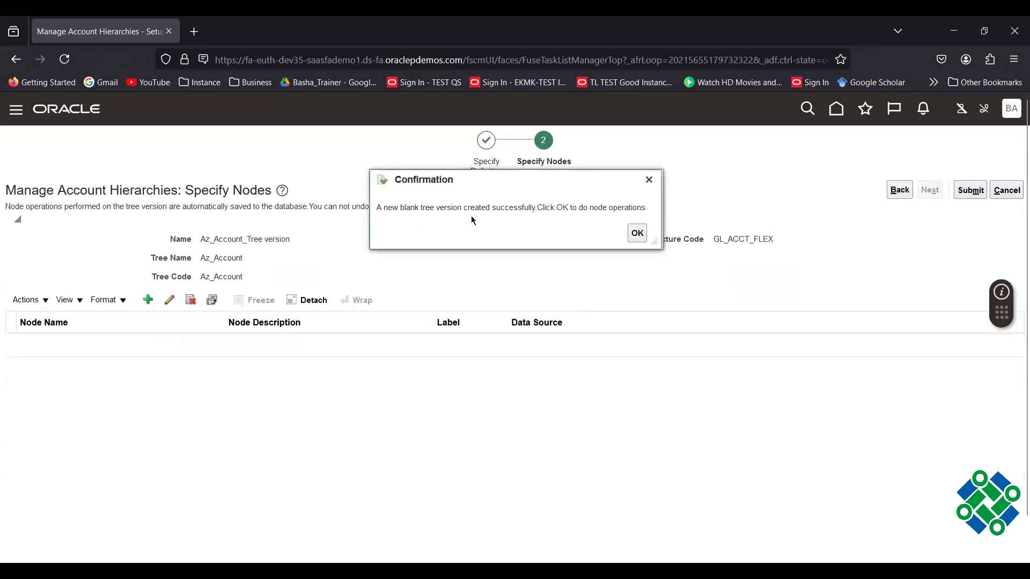
Dismiss the confirmation and open Add Tree Node for the new tree version.
click(636, 234)
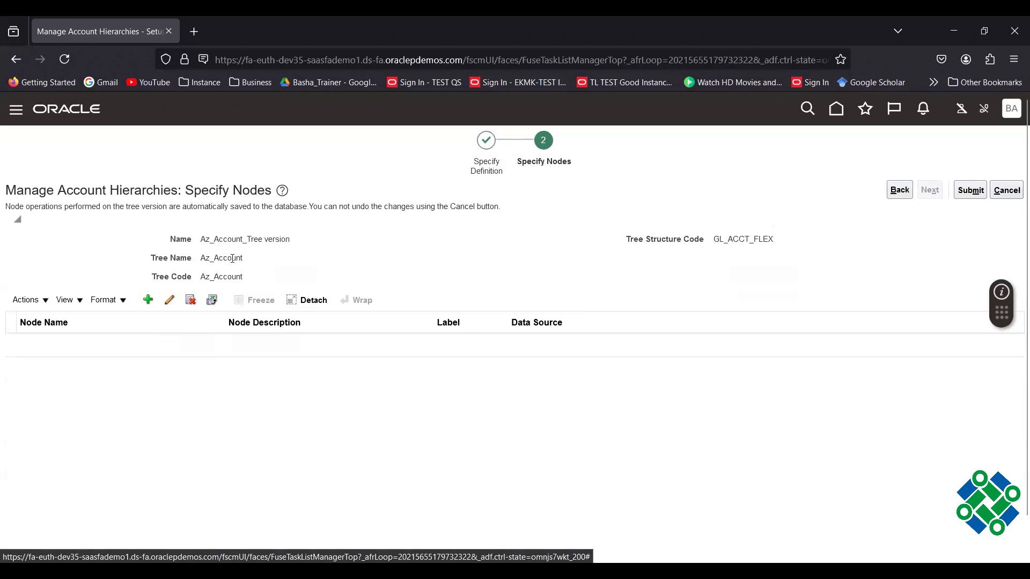
click(149, 301)
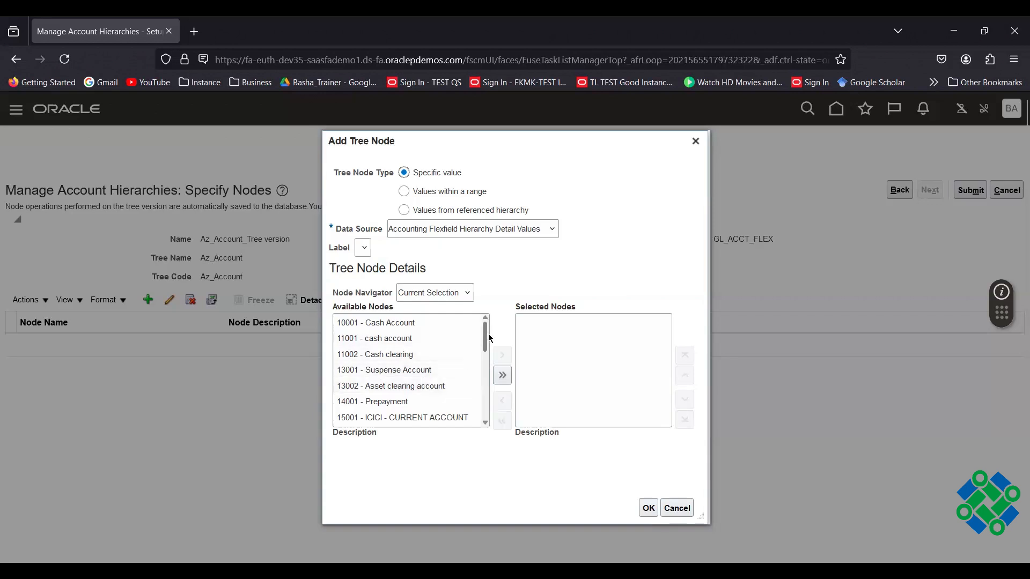
Add 15000 ICICI BANK ACCOUNT as top node from Accounting Flexfield Hierarchy Parent Values.
drag(487, 337, 487, 350)
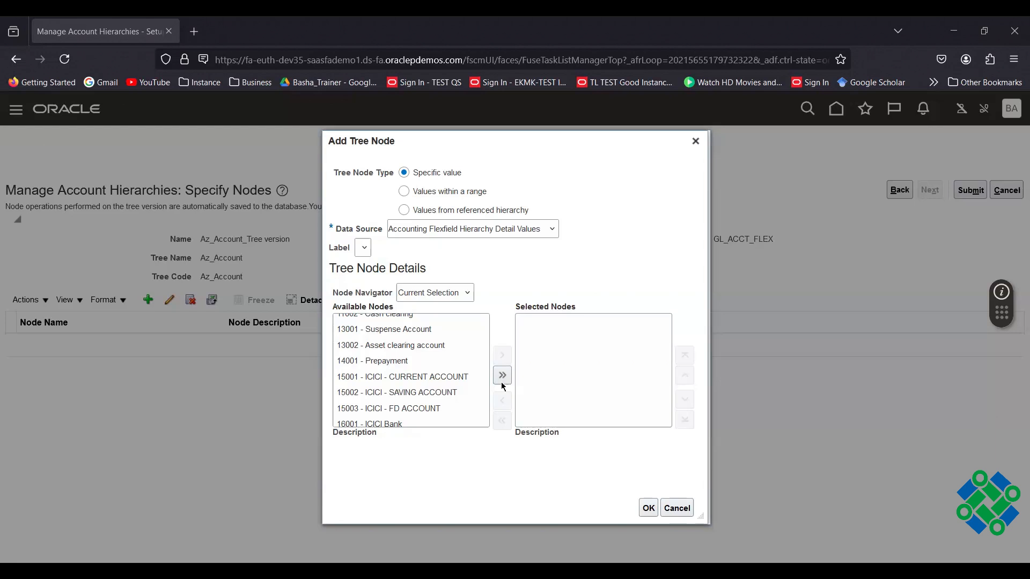
click(488, 236)
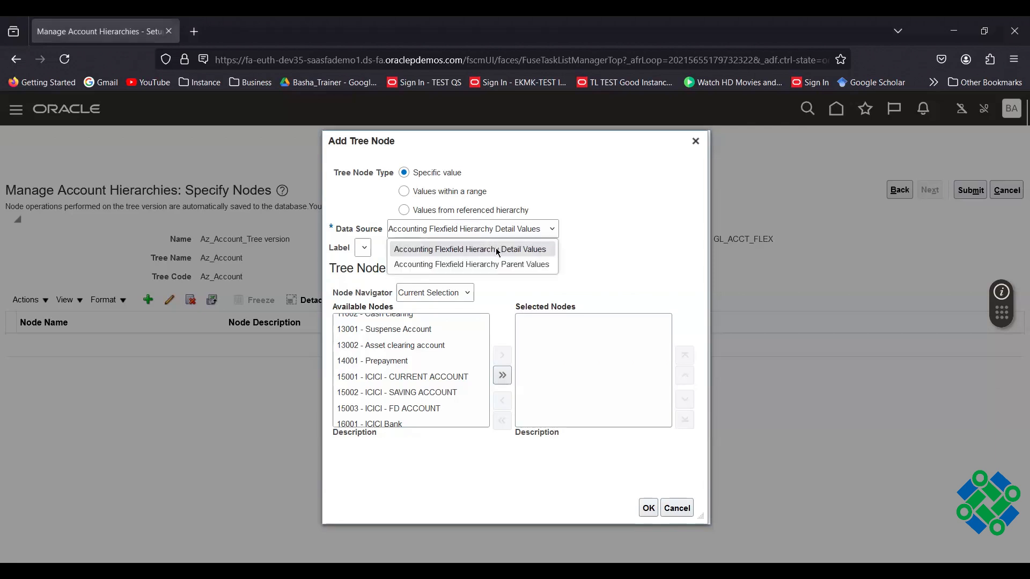
click(508, 252)
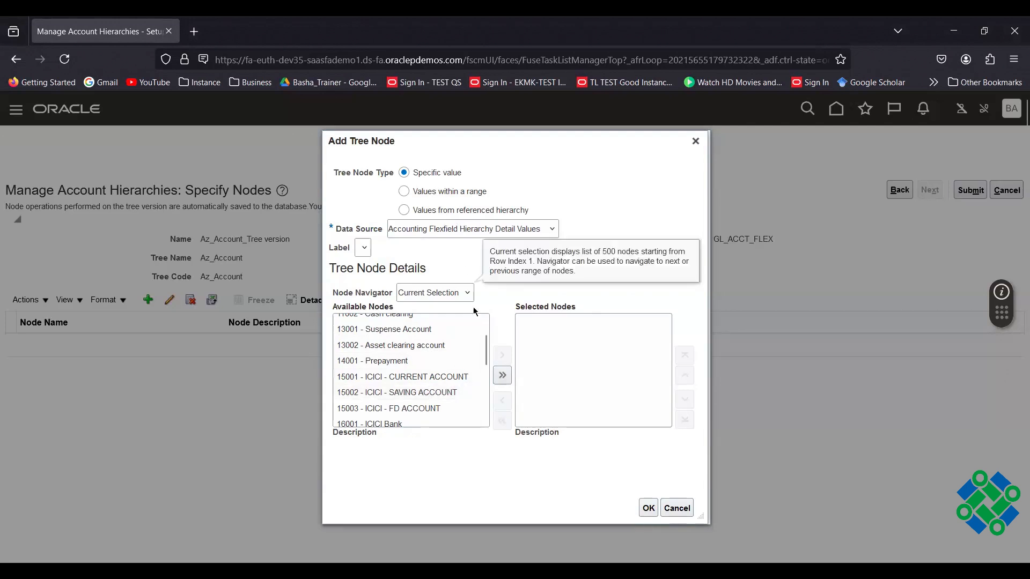
click(519, 232)
click(513, 263)
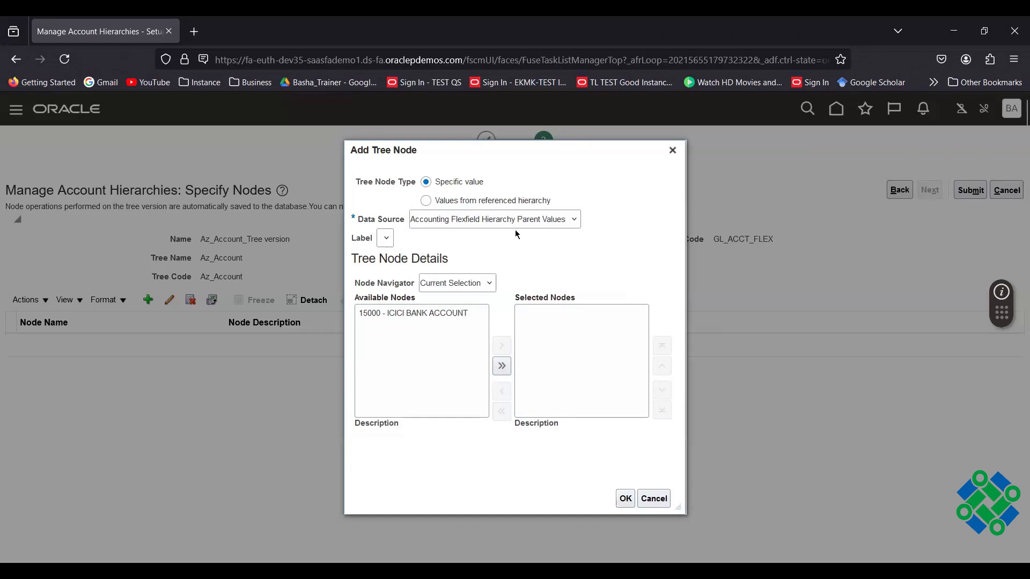
click(455, 313)
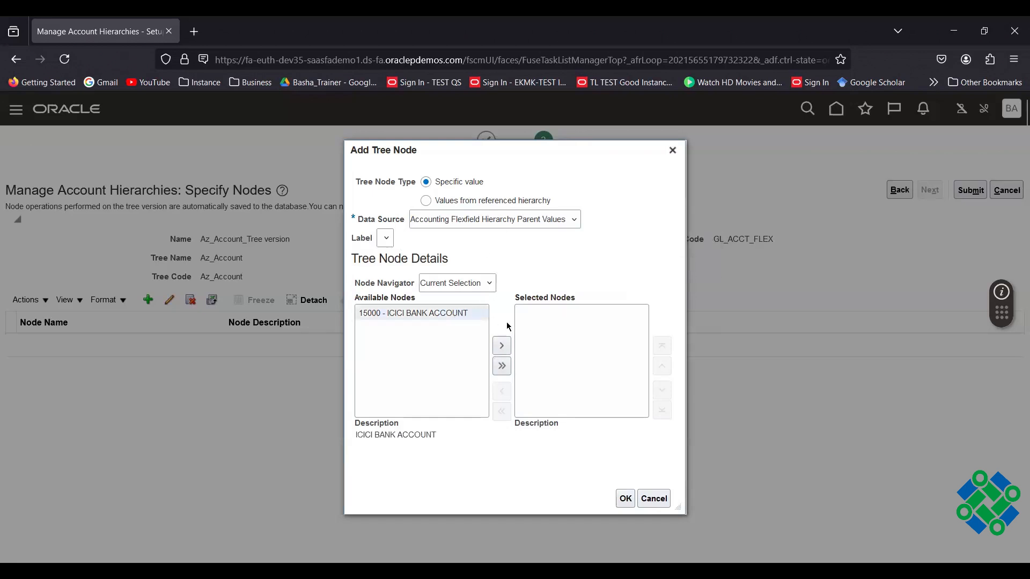
click(502, 346)
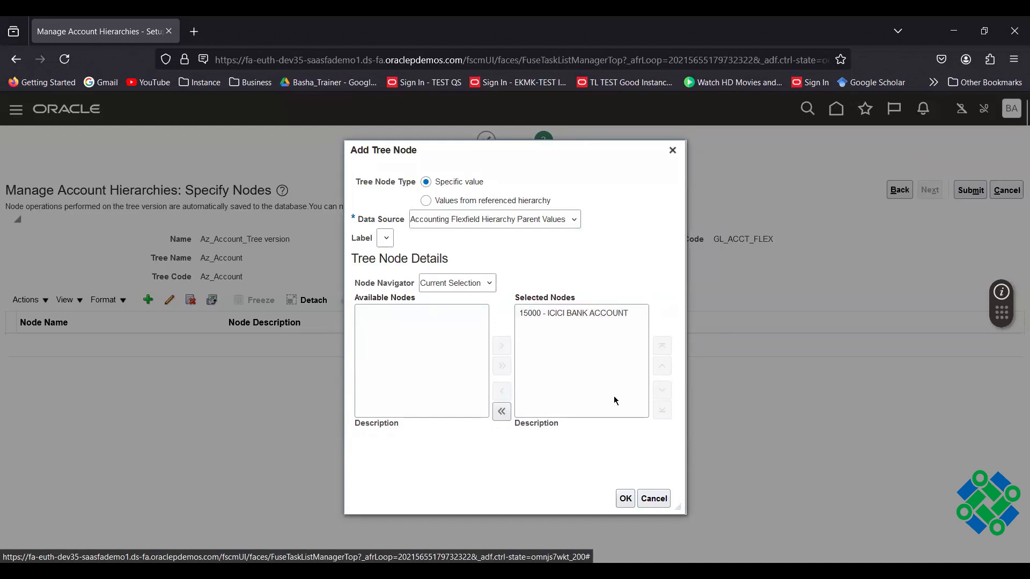
click(624, 498)
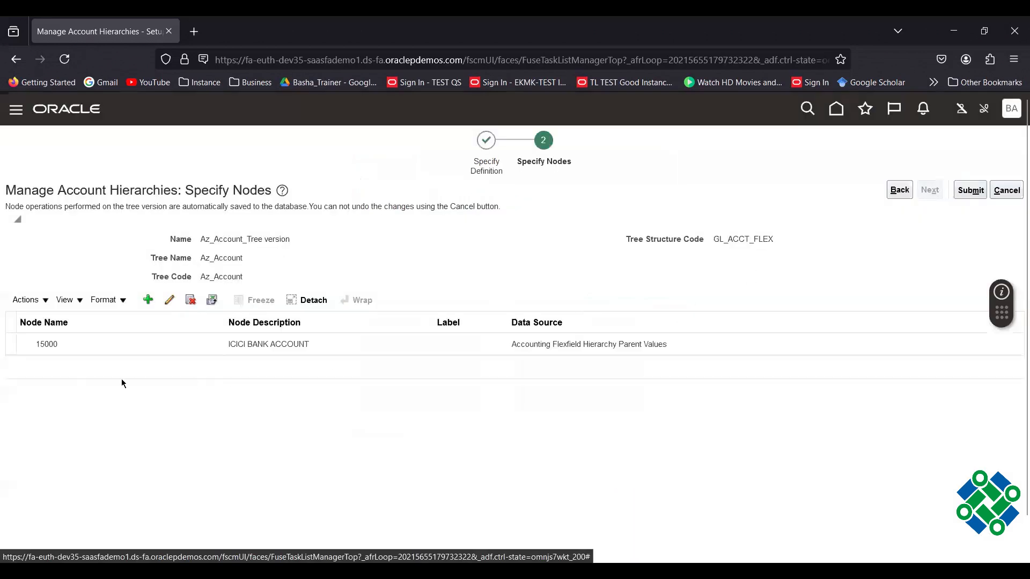
Select node 15000 and open Add Tree Node for a child node.
click(97, 353)
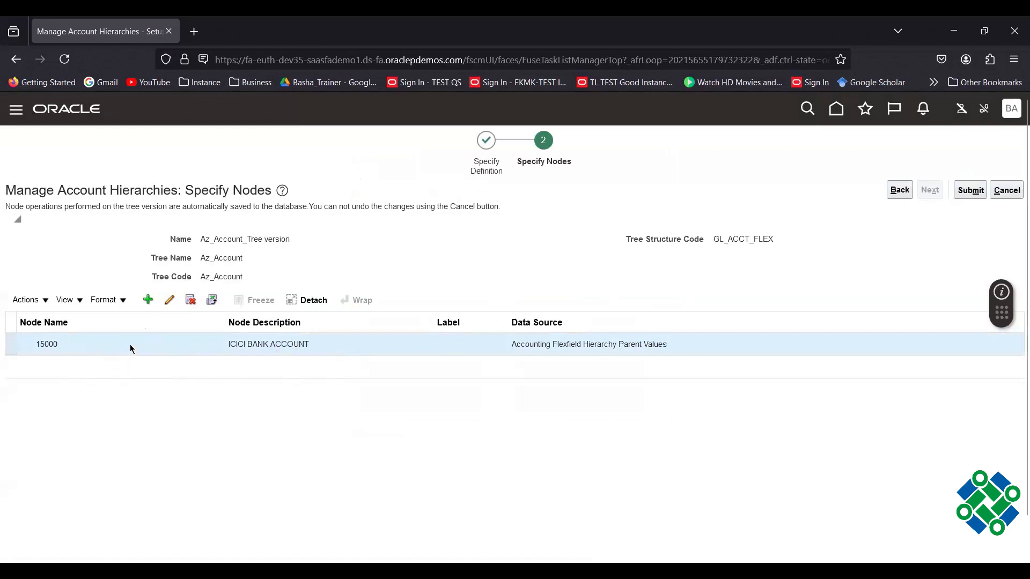
click(148, 303)
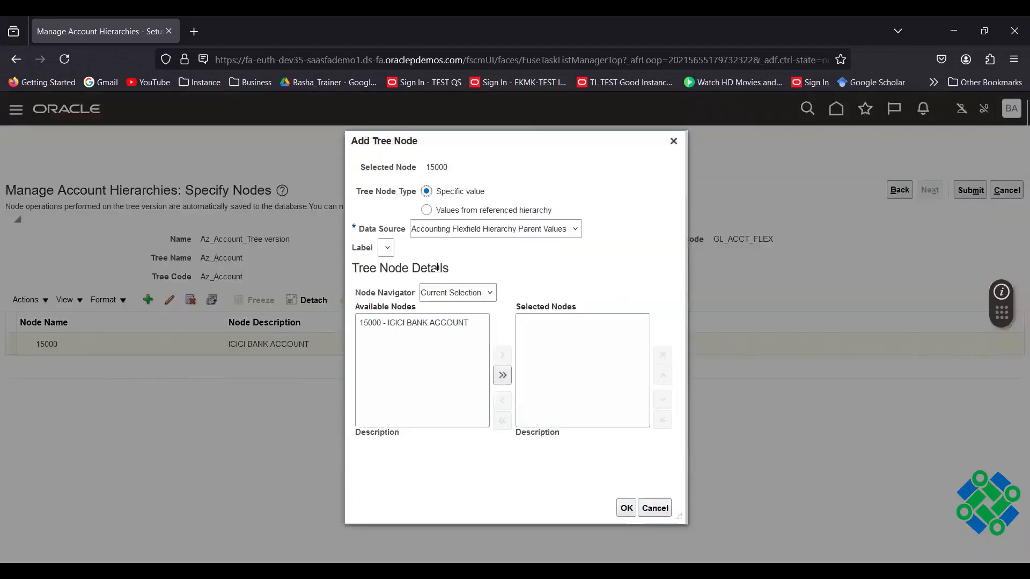
From Detail Values, add 15001 current, 15002 saving and 15003 FD accounts under 15000.
click(499, 229)
click(526, 250)
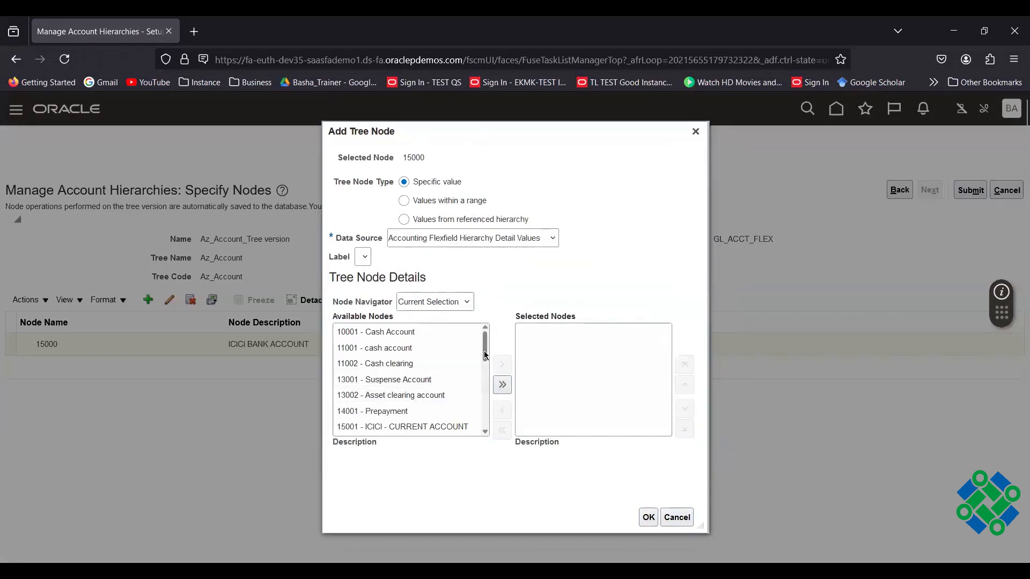
scroll(487, 363, down, 1)
scroll(488, 363, down, 1)
click(456, 386)
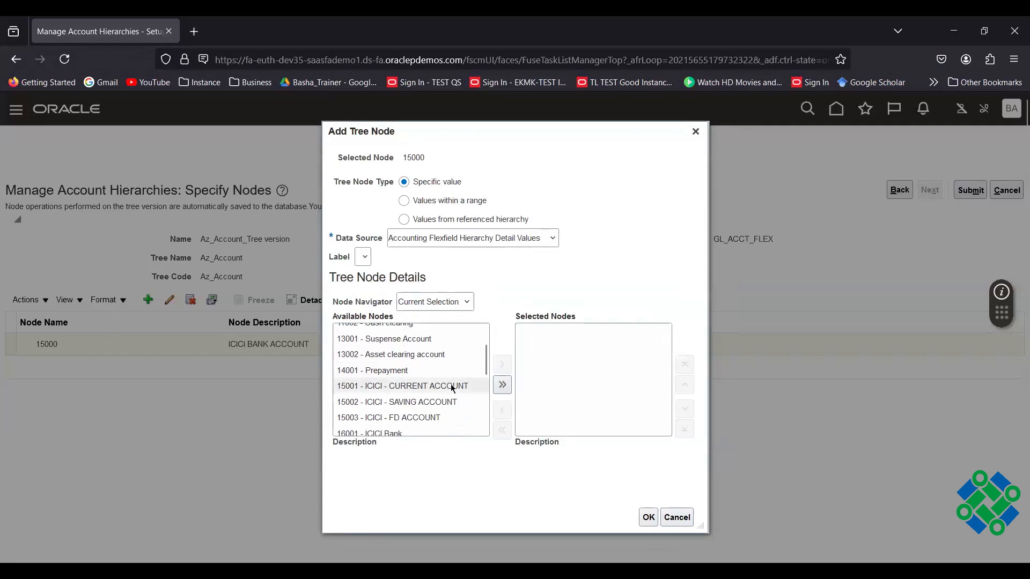
click(501, 365)
click(477, 386)
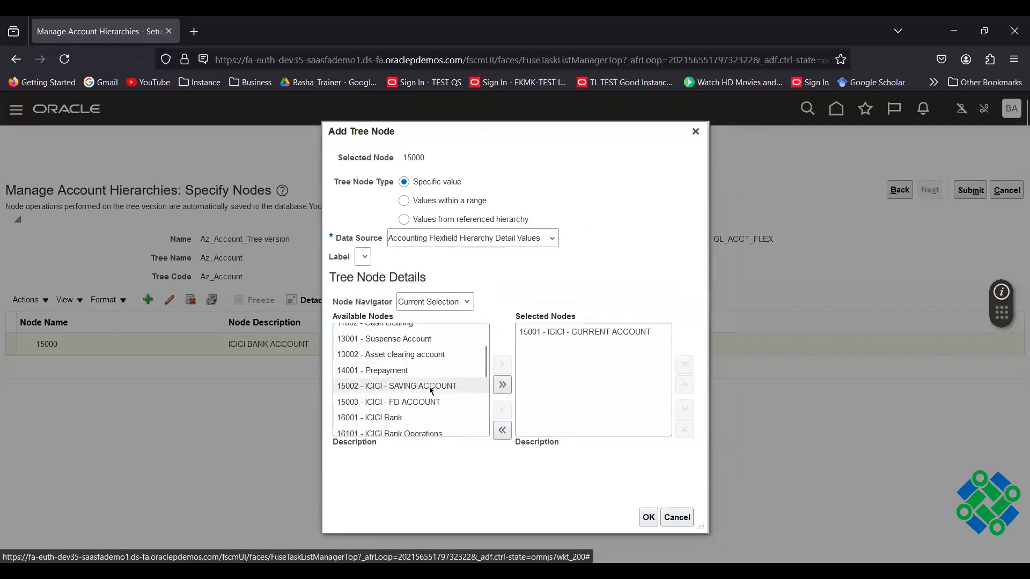
click(501, 365)
click(441, 386)
click(503, 366)
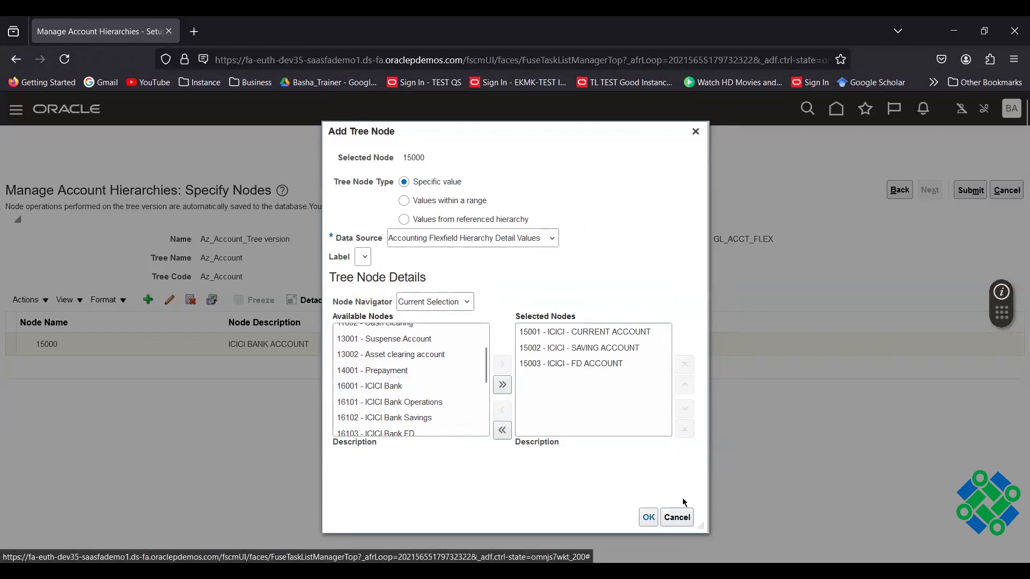
key(Return)
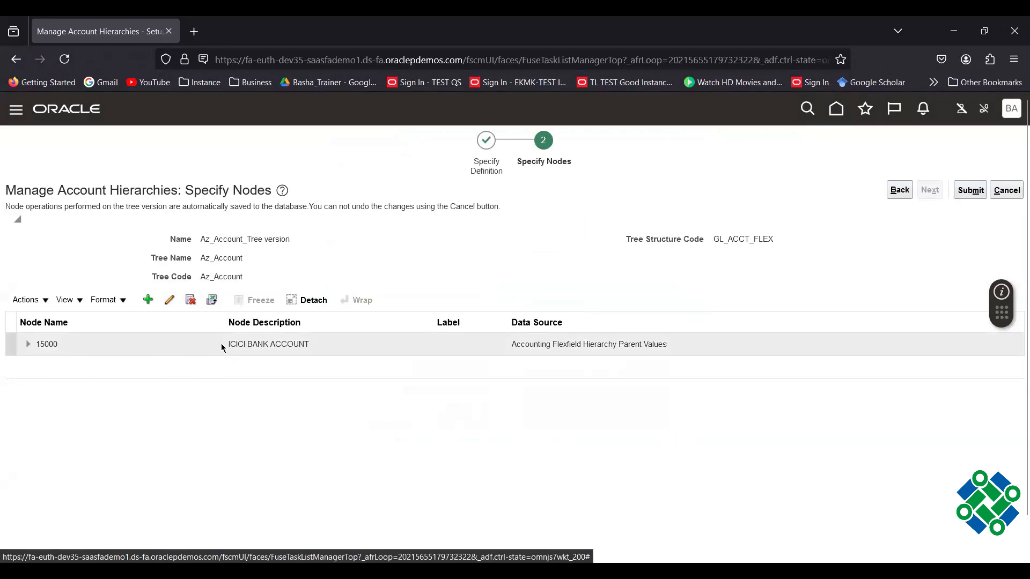
Expand node 15000, review child node 15002 without changes, and submit the Az_Account_Tree version.
click(28, 346)
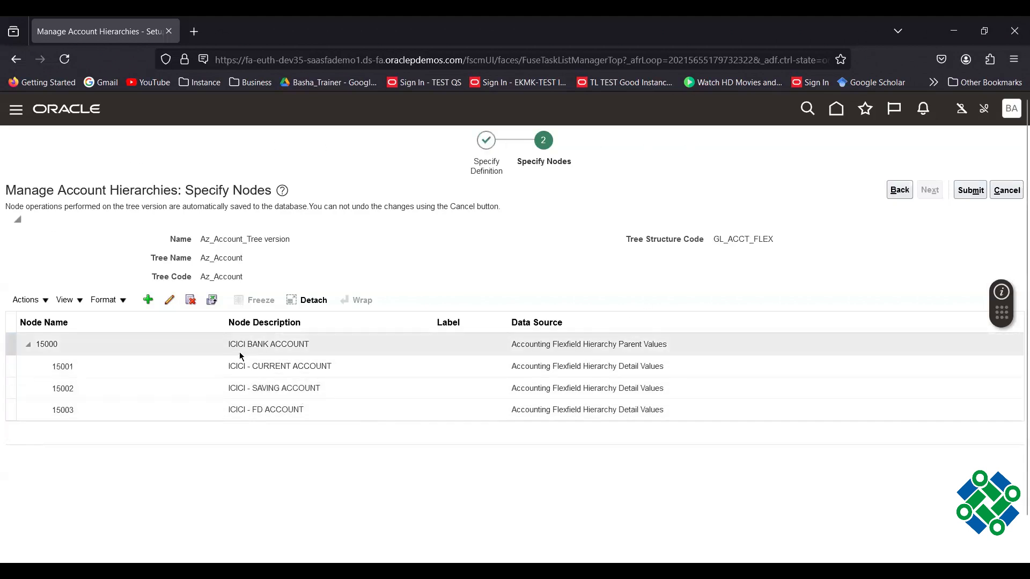
click(263, 386)
click(169, 302)
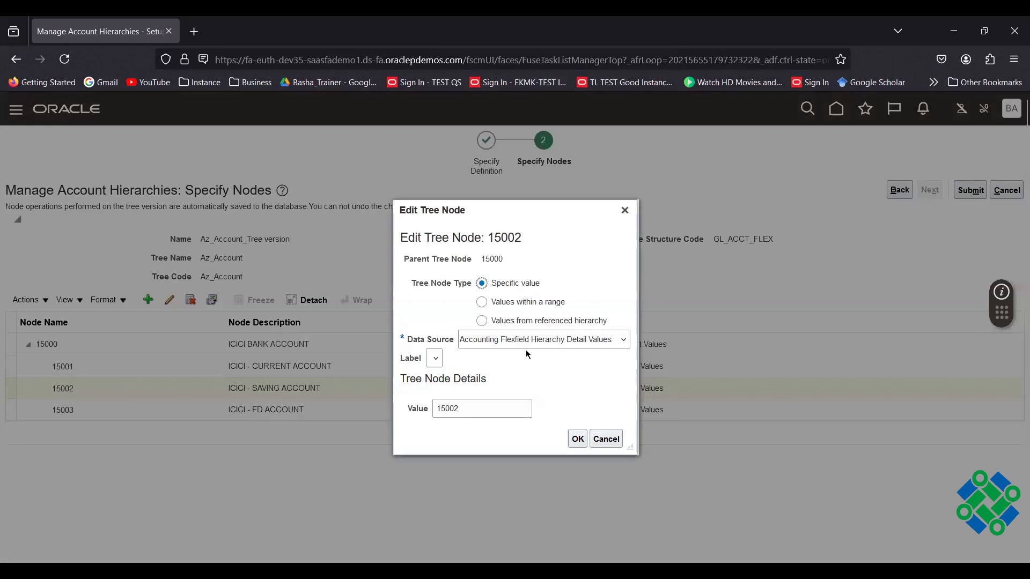
click(606, 438)
click(236, 344)
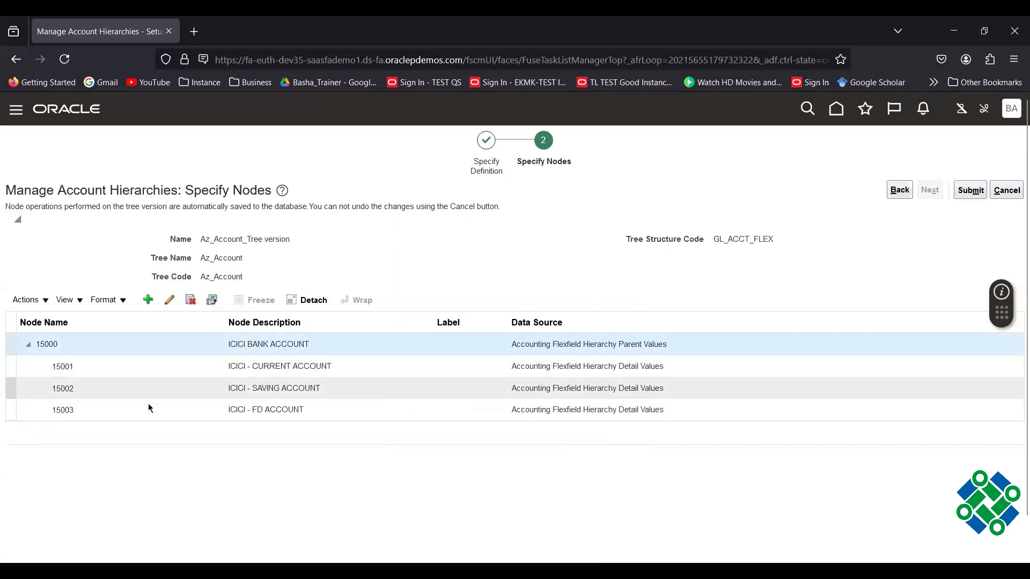
click(159, 370)
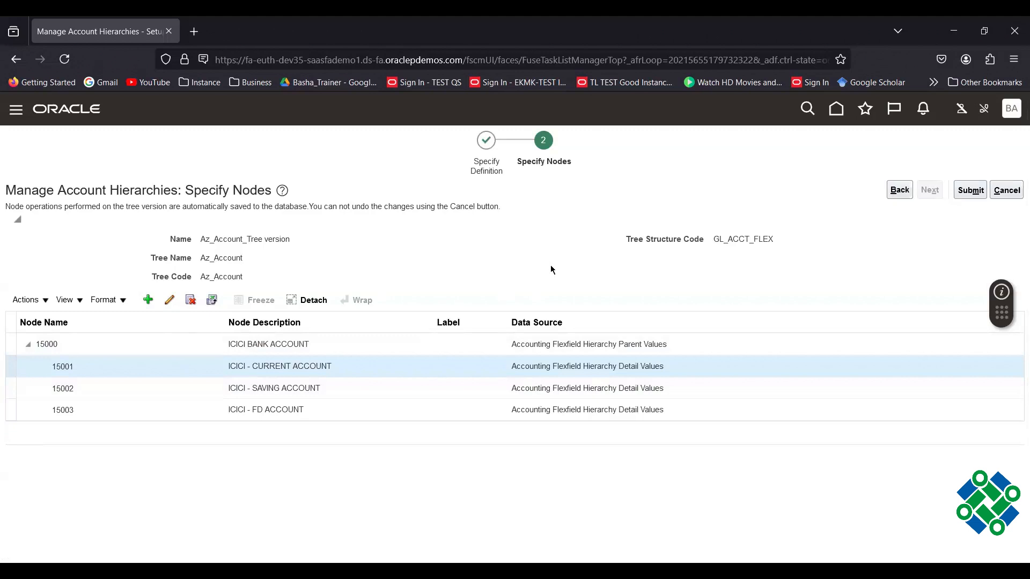
click(978, 193)
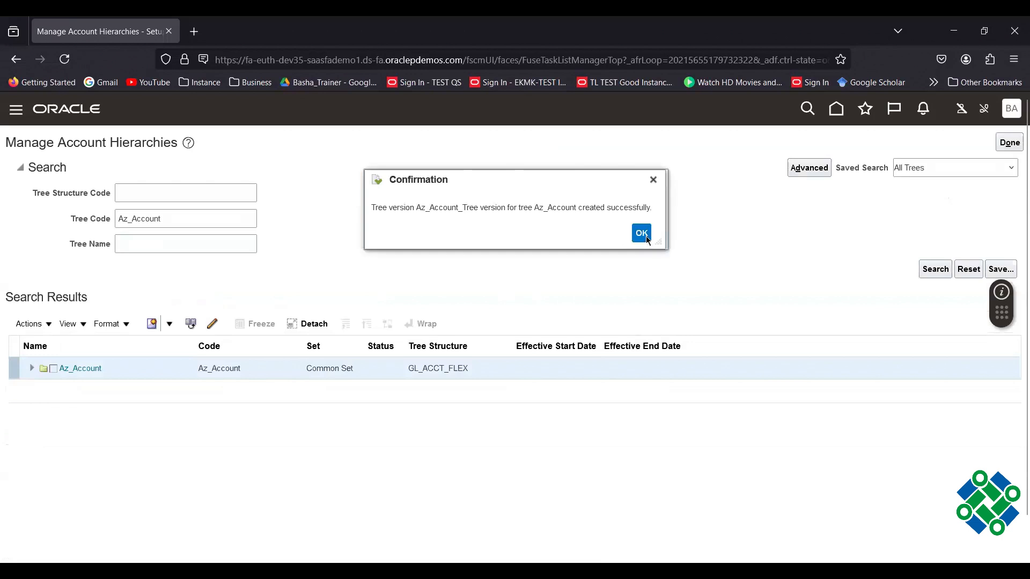
Dismiss the confirmation, expand Az_Account, and select its Draft Az_Account_Tree version row.
click(647, 238)
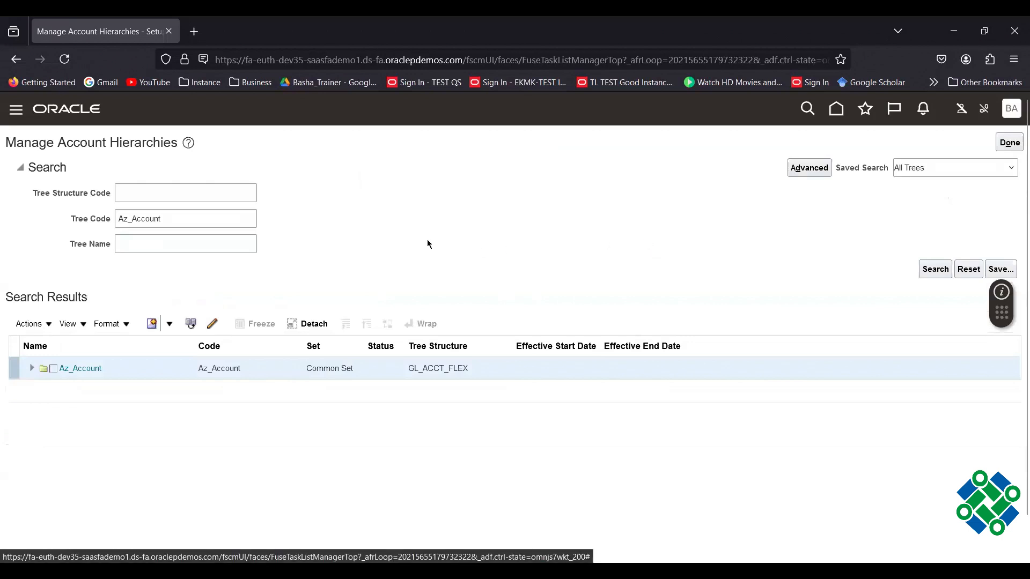
click(30, 369)
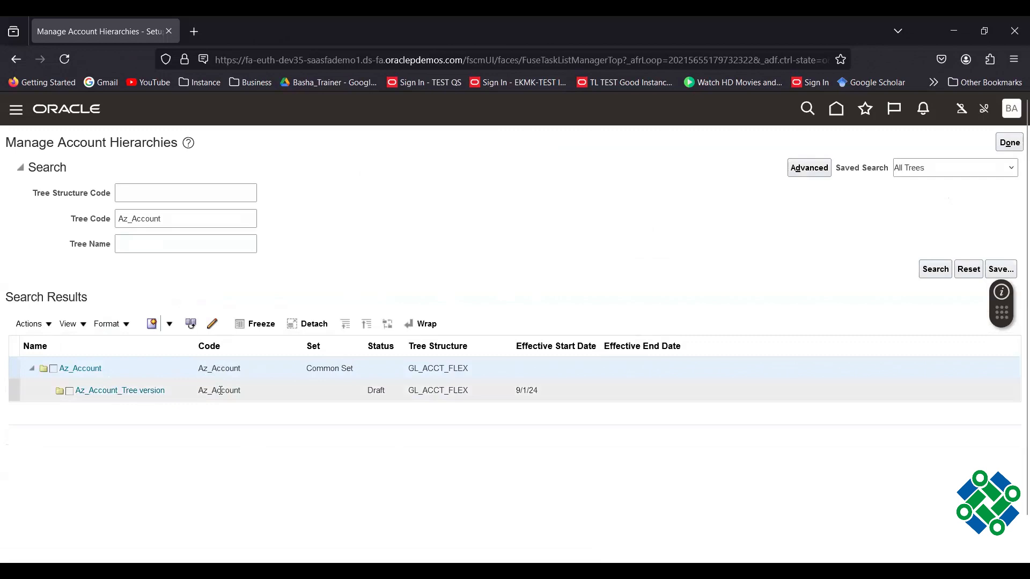
click(360, 395)
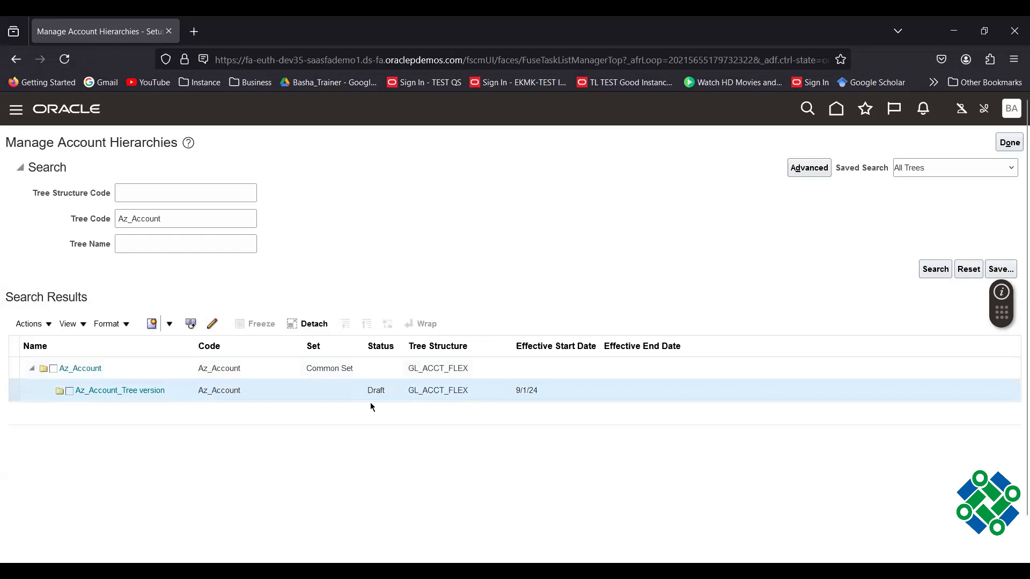
Request Active status for the Az_Account_Tree version, which brings up the audit page.
click(50, 326)
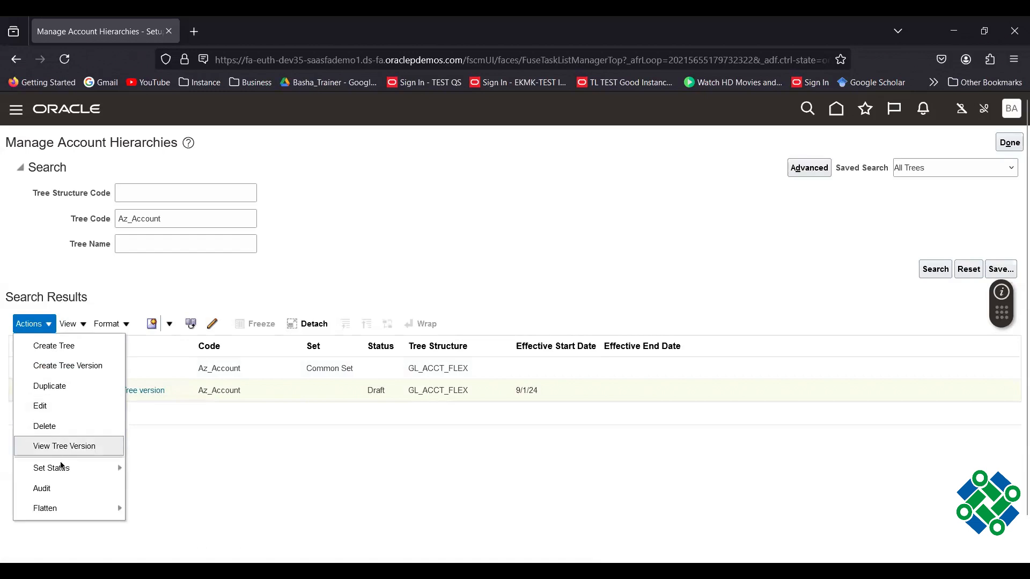
mouse_move(64, 468)
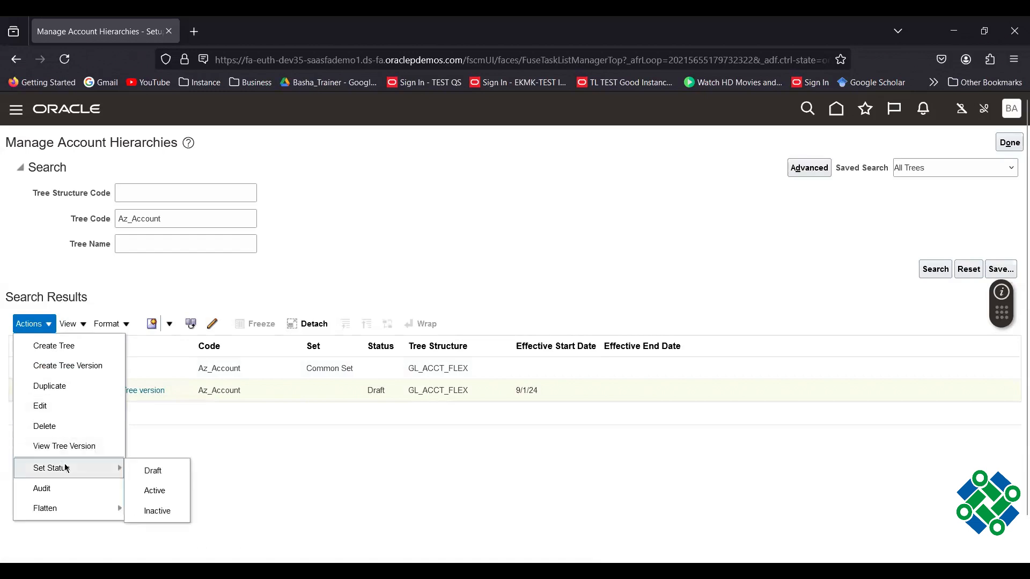
click(155, 491)
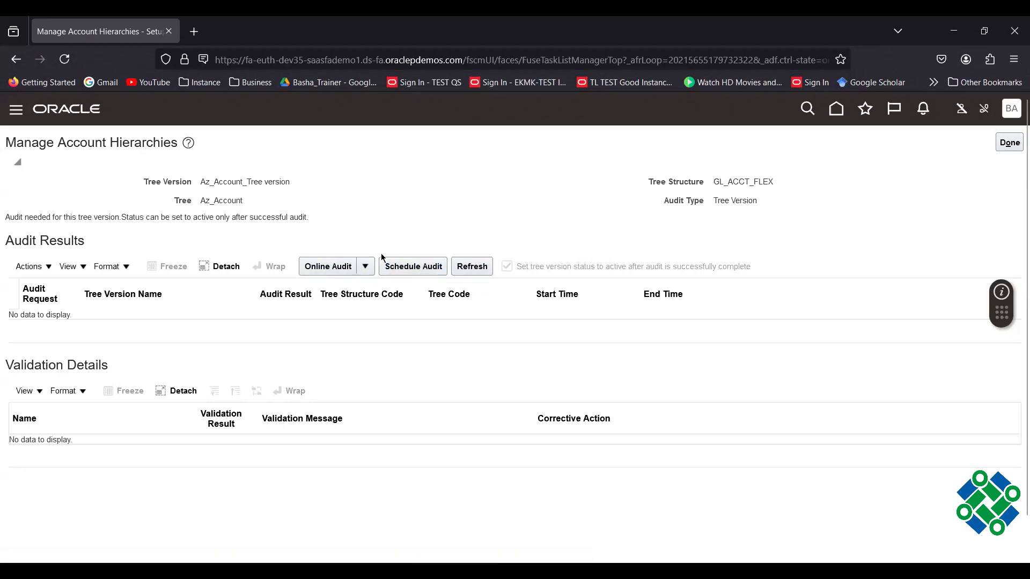
Run the online audit of Az_Account_Tree version, accept its success, and return to hierarchy search.
click(328, 266)
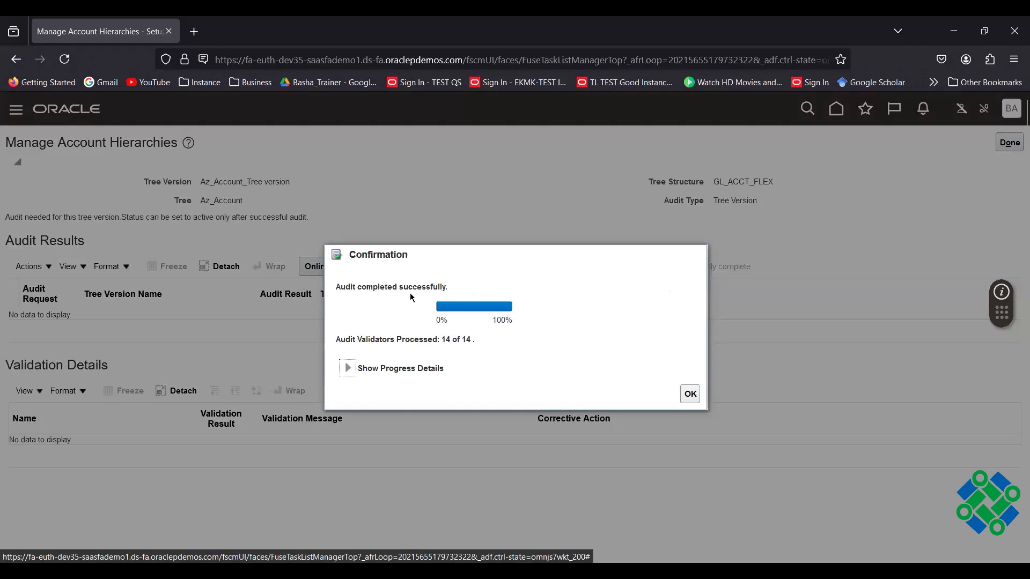
click(690, 393)
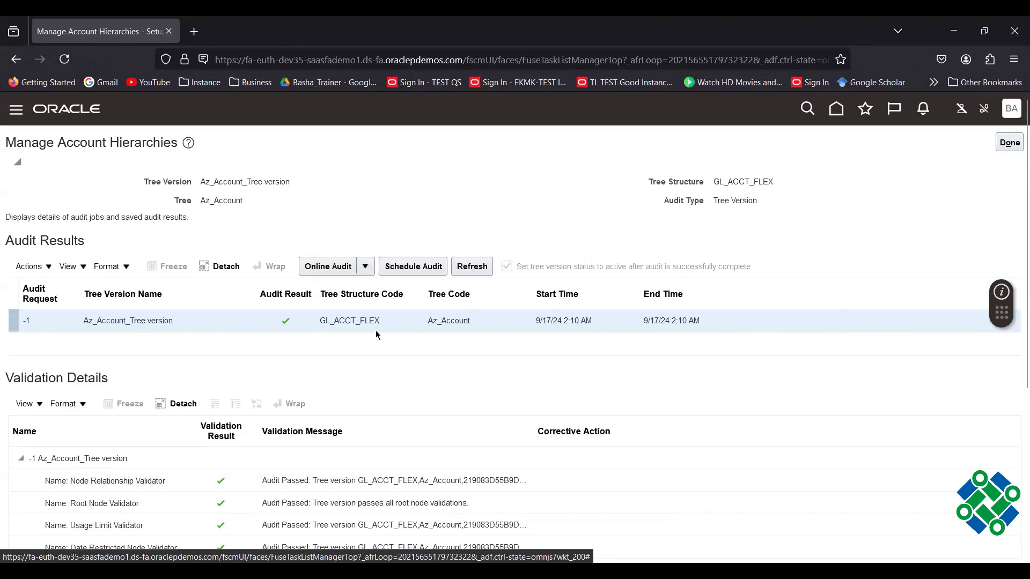
click(1011, 144)
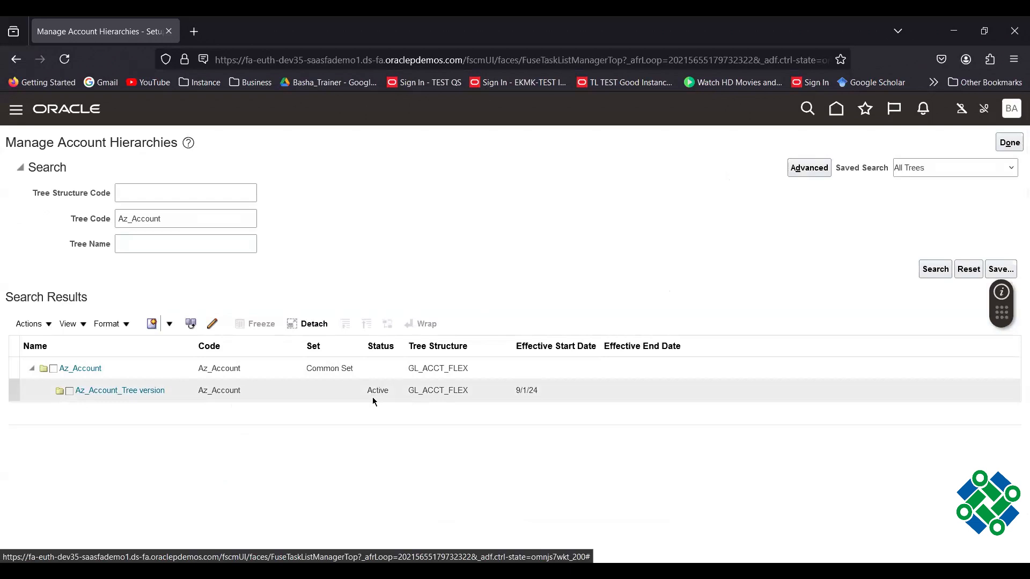
Go back to Setup: Financials and open the Publish Account Hierarchies task.
click(1009, 142)
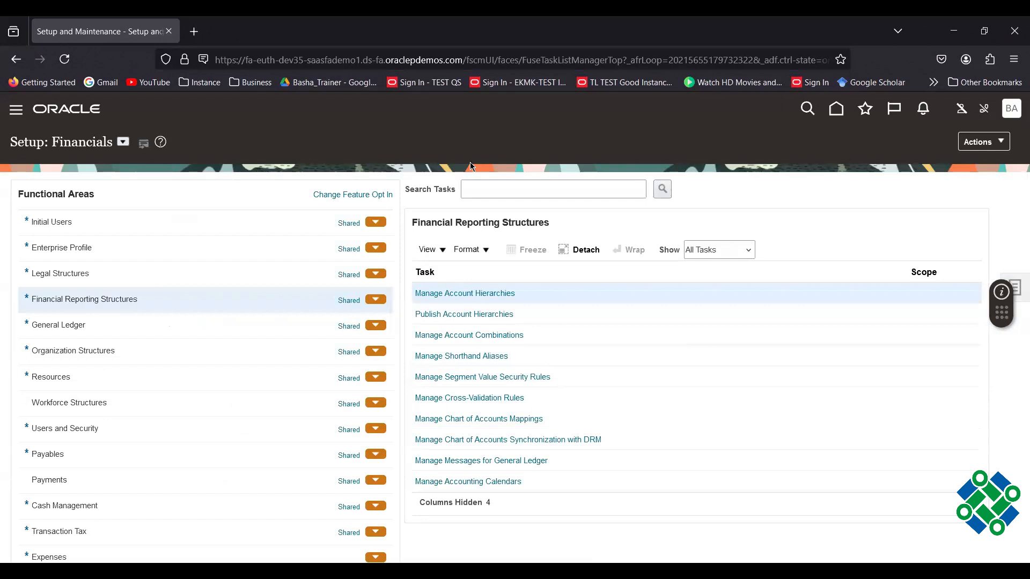
click(464, 315)
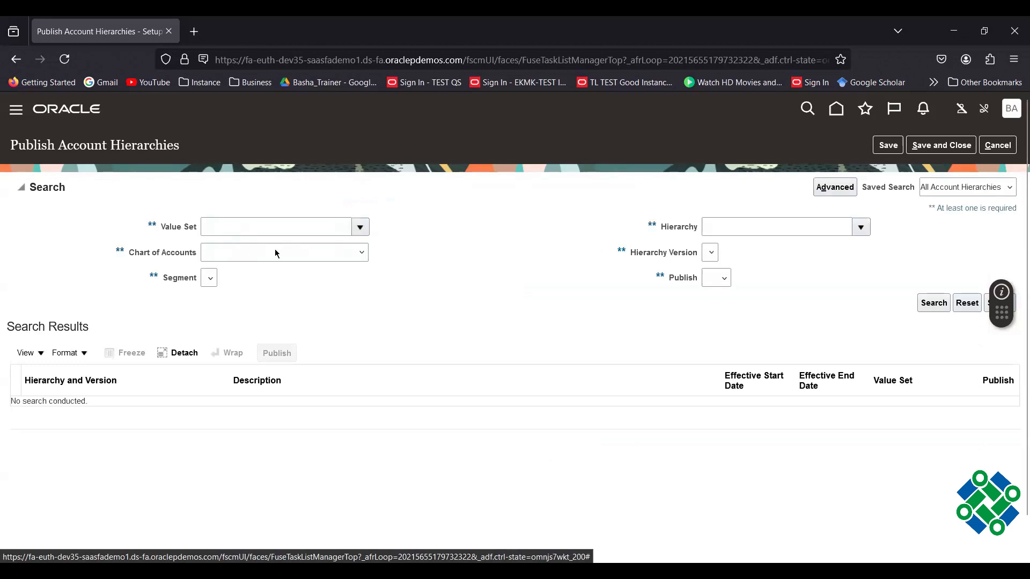
Choose Az_Account as the hierarchy criterion by searching for 'az'.
click(862, 229)
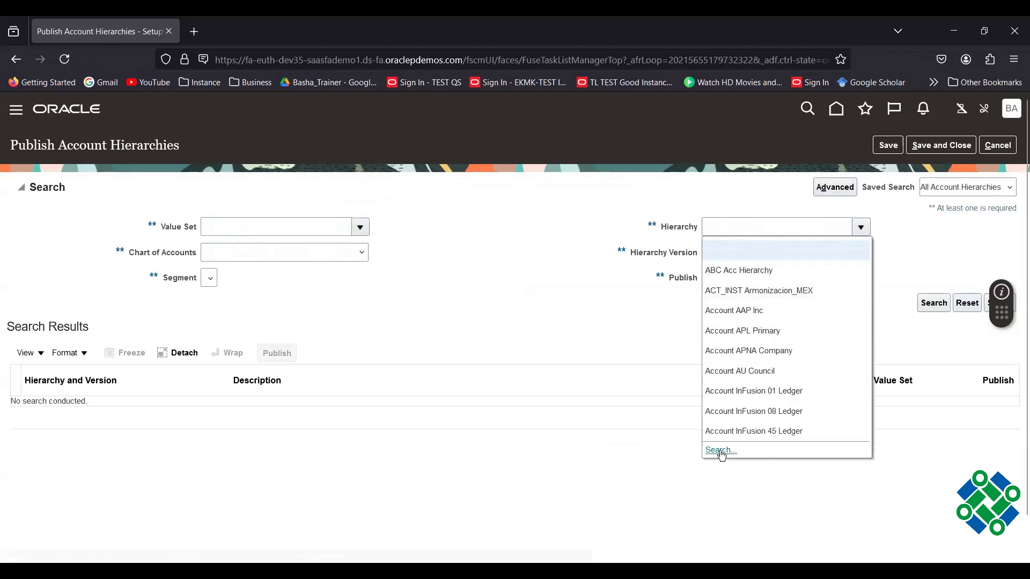
click(467, 264)
click(453, 290)
text(a)
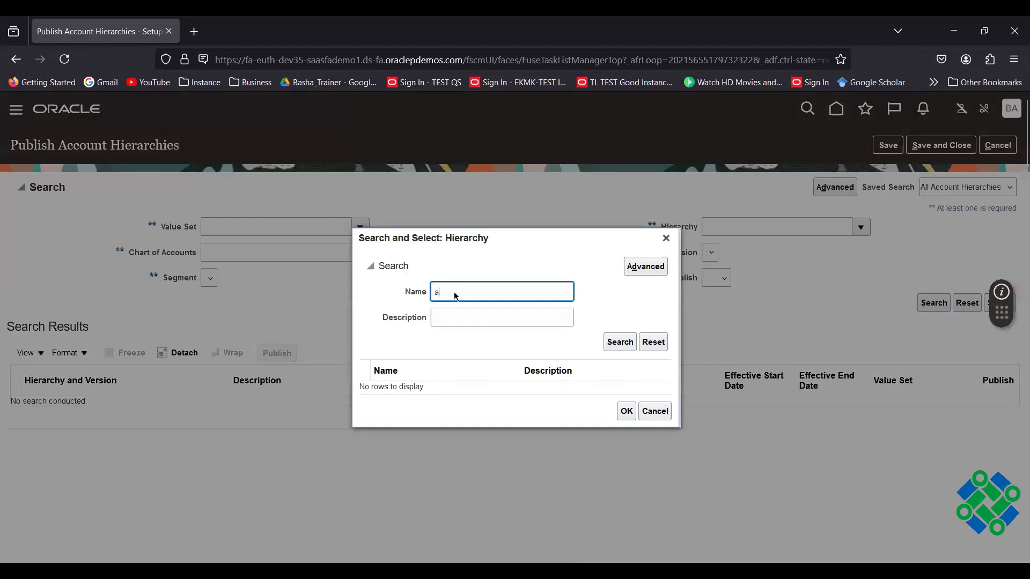
text(z)
key(Return)
click(437, 387)
click(625, 418)
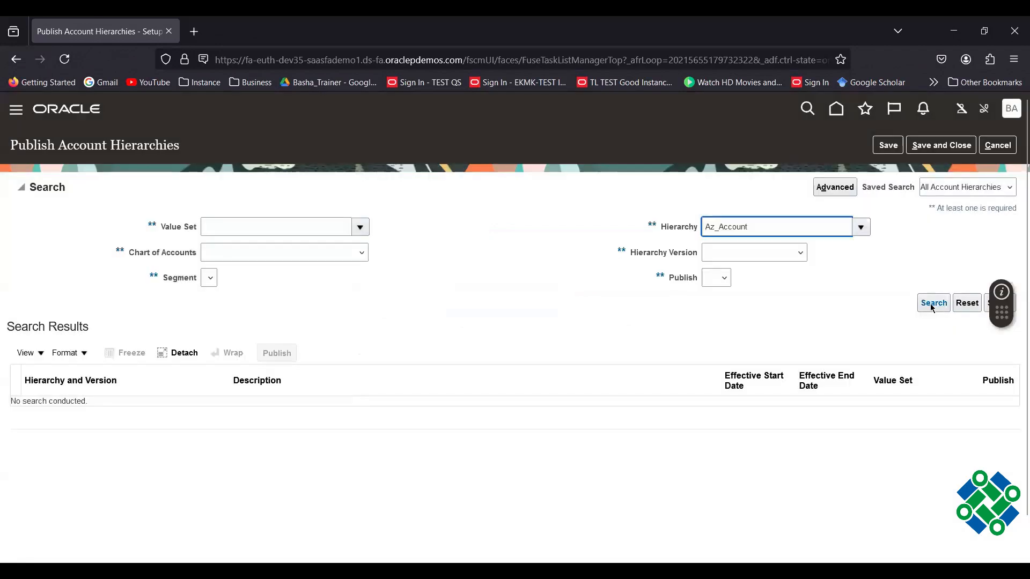
Search, expand Az_Account, and select its Az_Account_Tree version row.
click(931, 304)
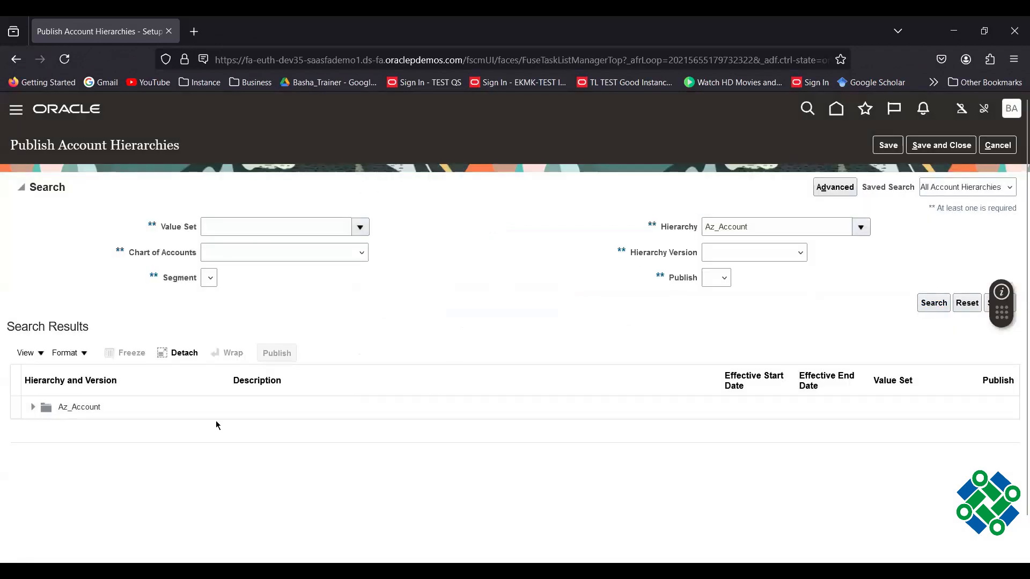
click(237, 412)
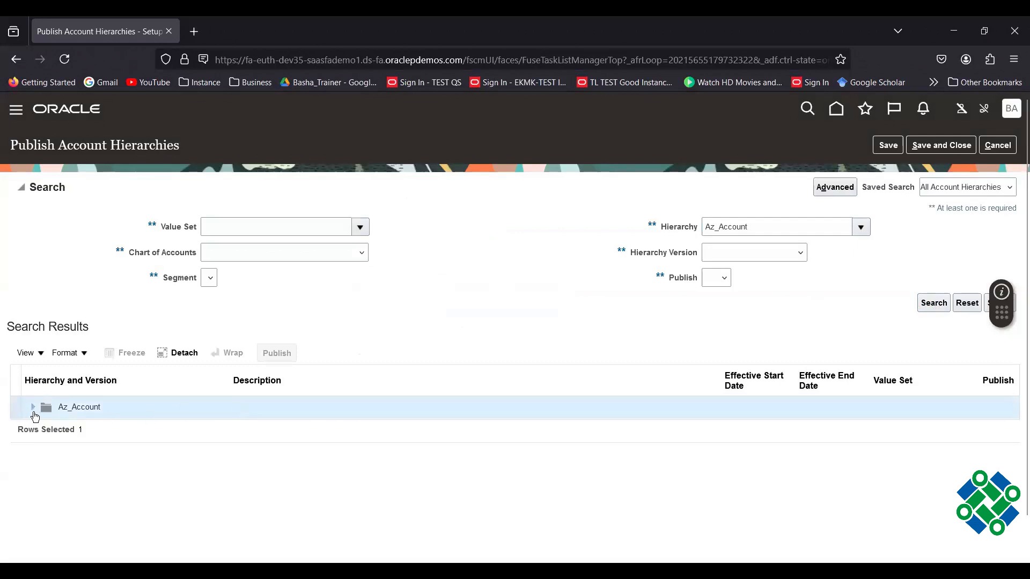
click(33, 408)
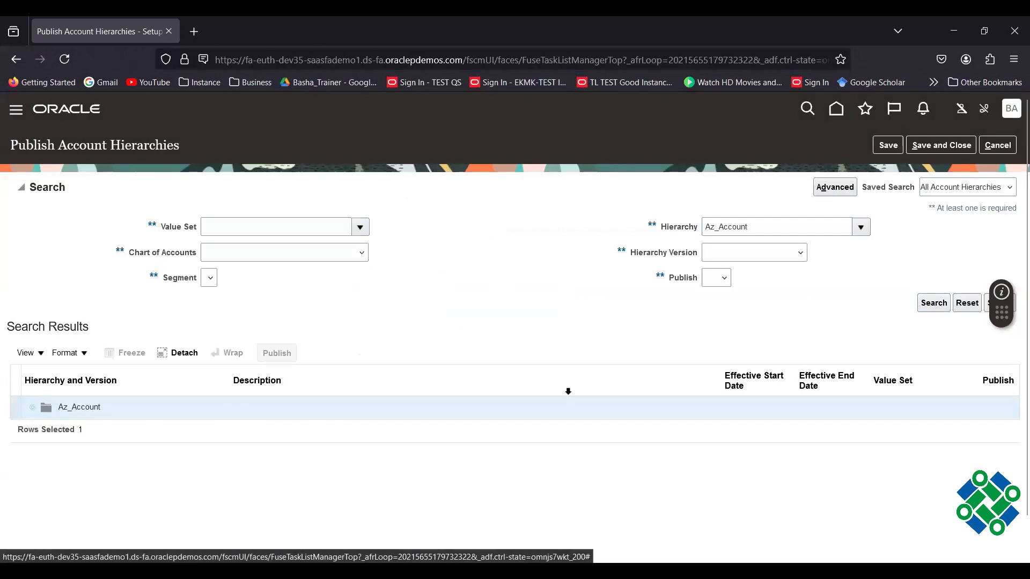
click(496, 442)
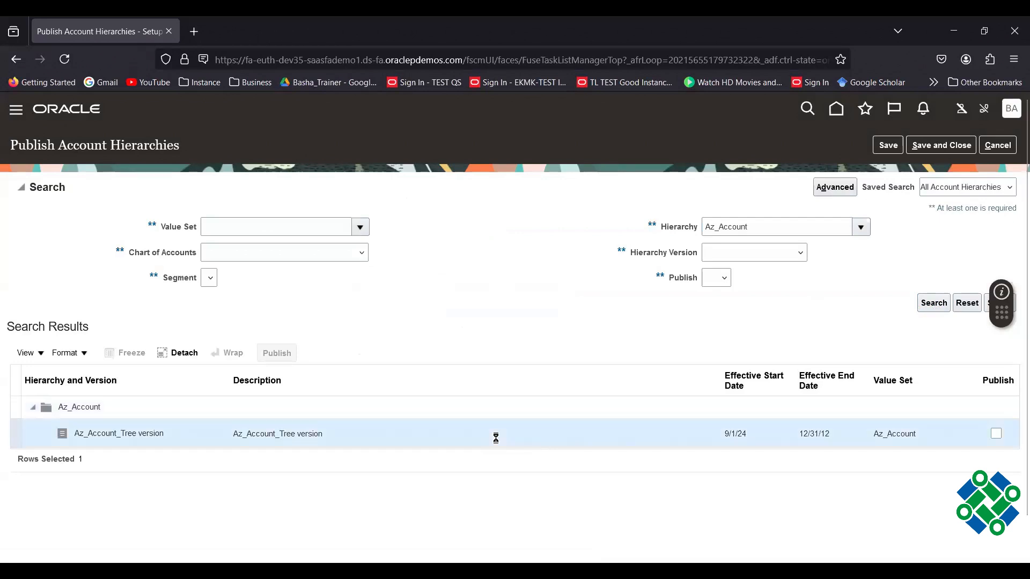
Publish the Az_Account_Tree version, acknowledge process 7250765, and save and close.
click(997, 433)
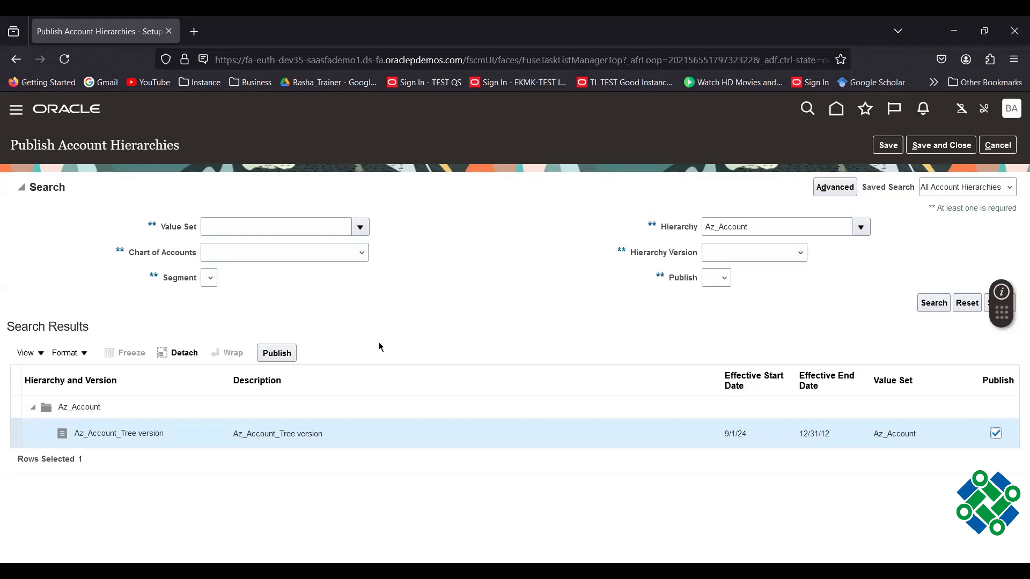
click(277, 353)
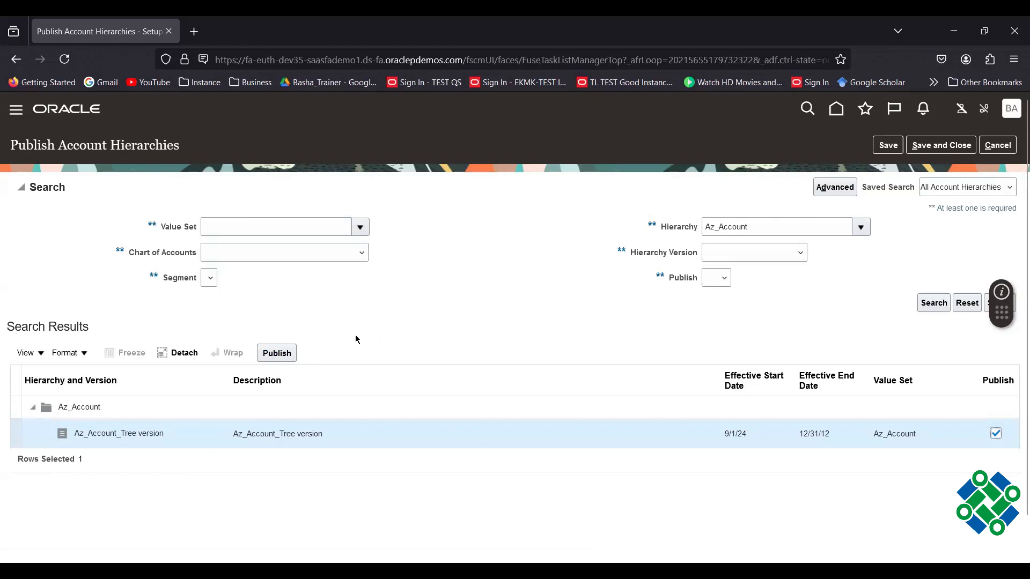
click(278, 354)
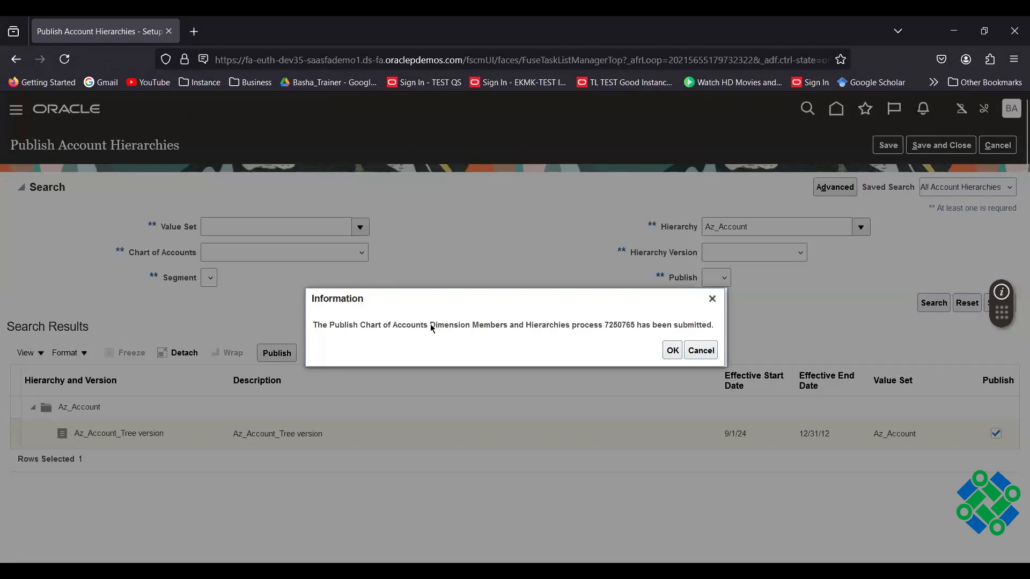
drag(431, 327, 470, 329)
click(673, 351)
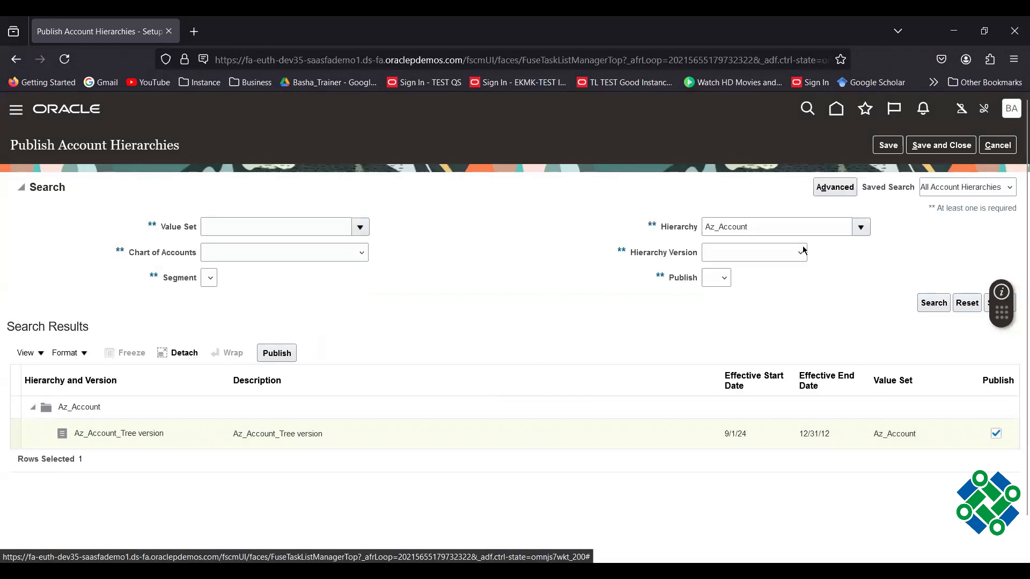
click(934, 146)
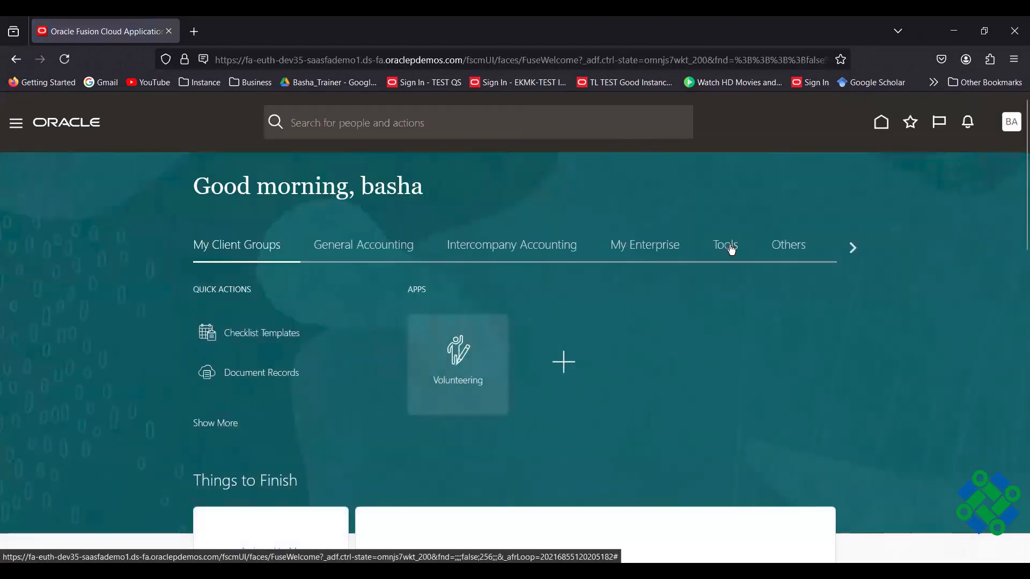
Monitor publish processes 7250765 and 7250766 in Scheduled Processes, then return home.
click(731, 247)
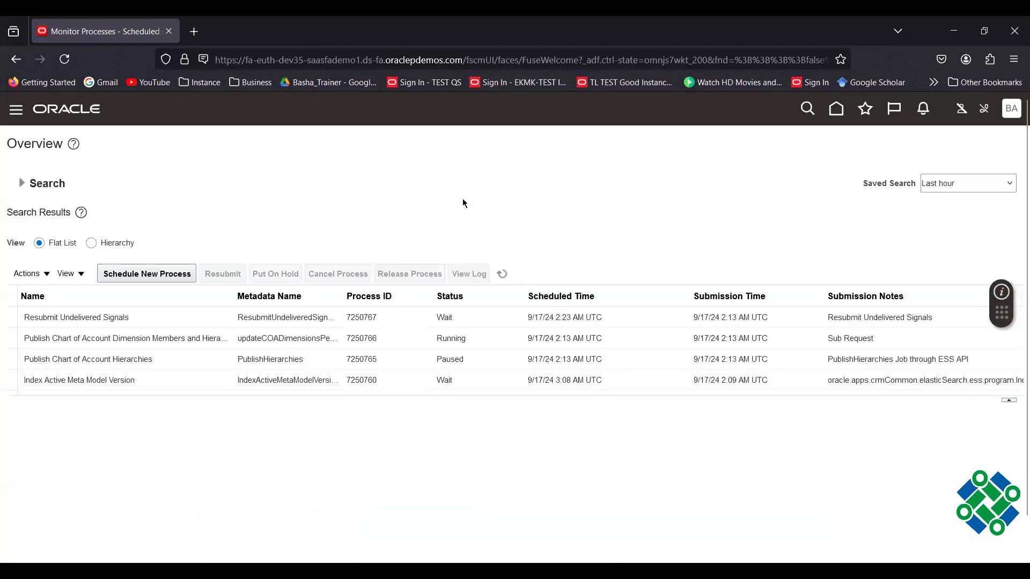
click(504, 275)
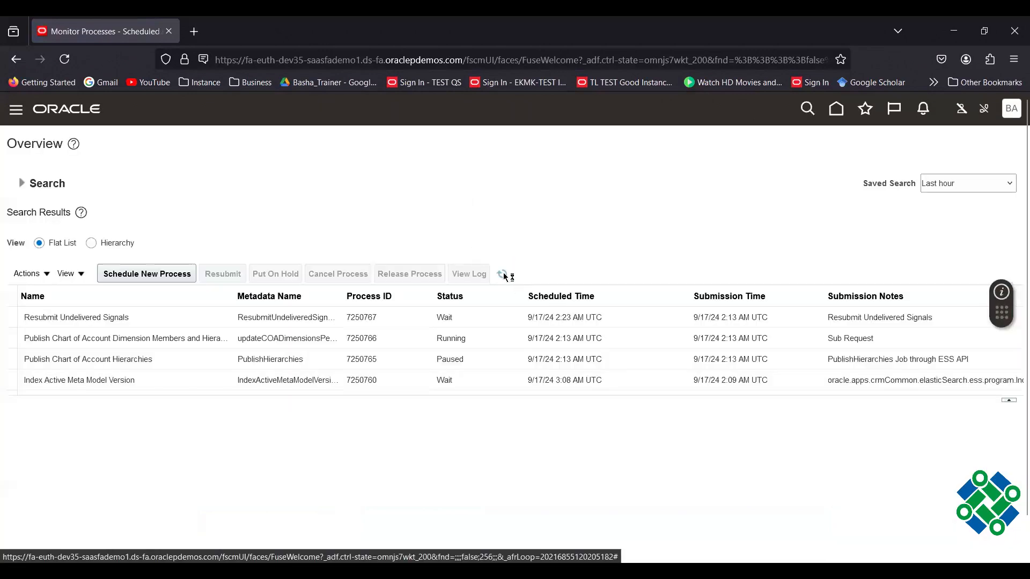
click(504, 275)
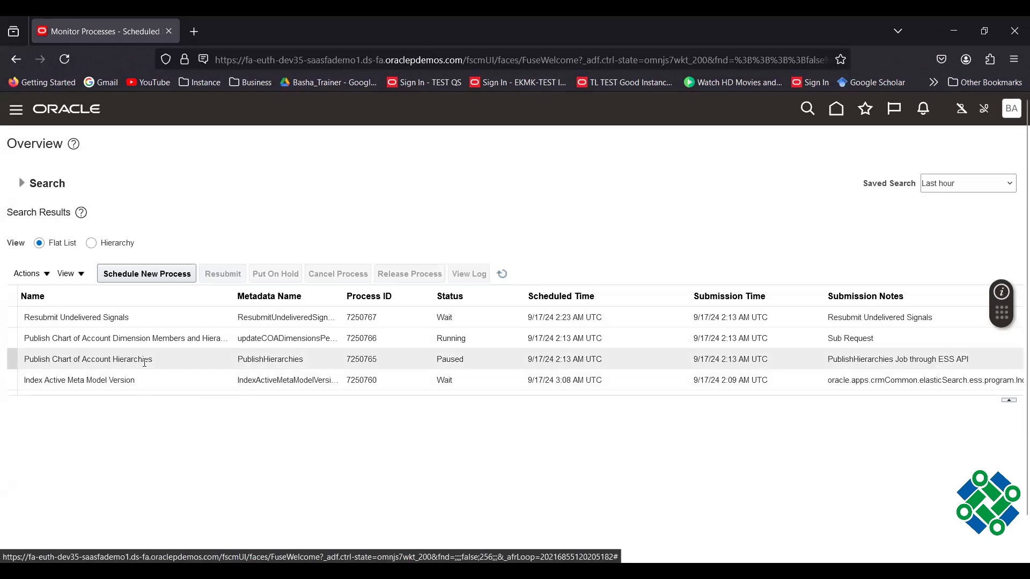
click(502, 275)
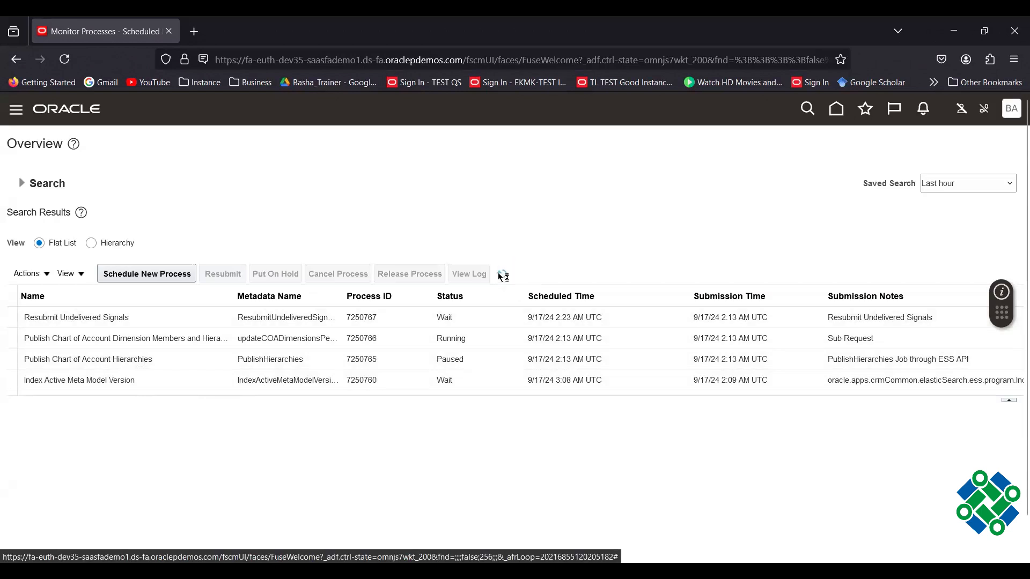
click(500, 276)
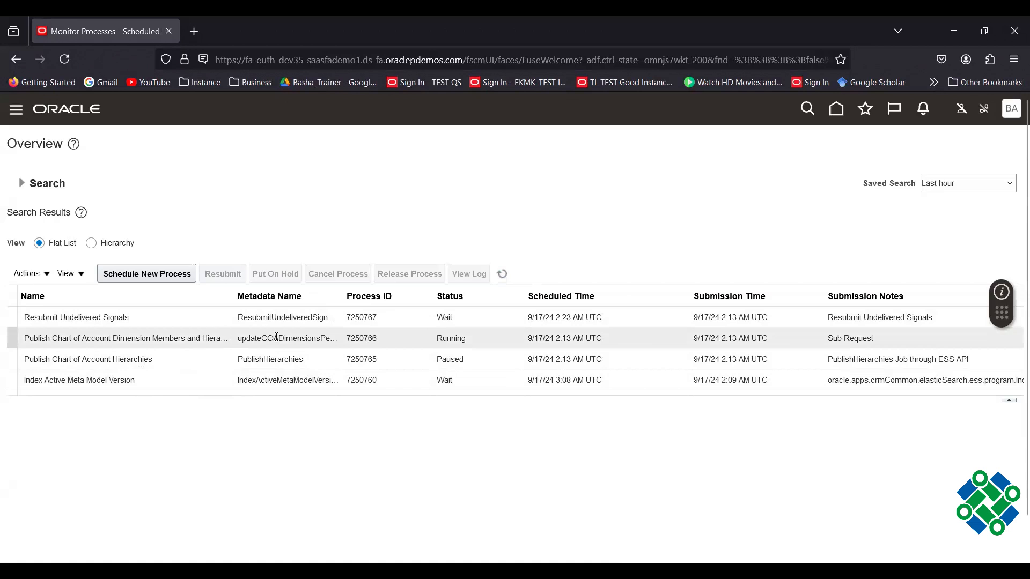
click(503, 276)
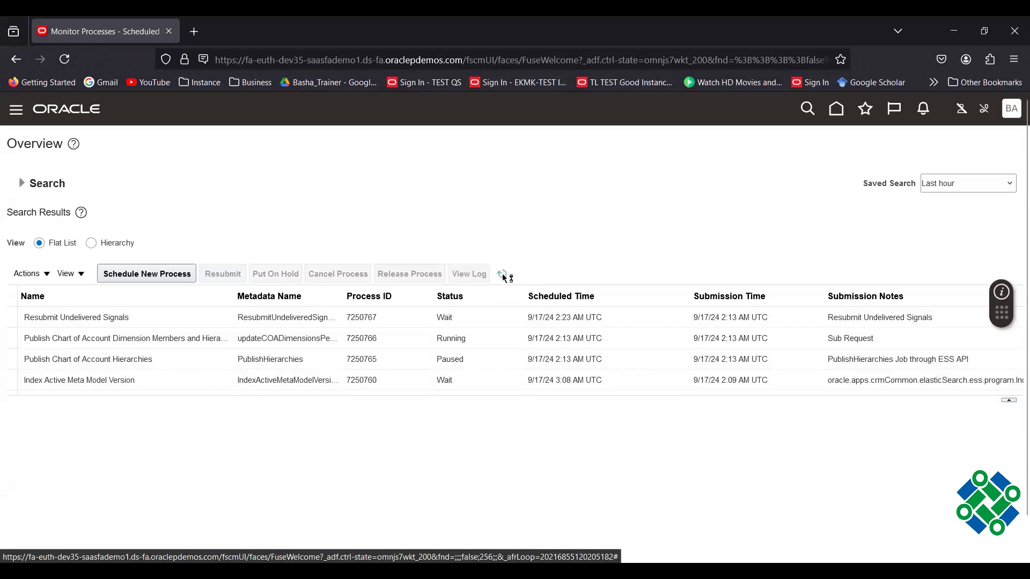
click(837, 109)
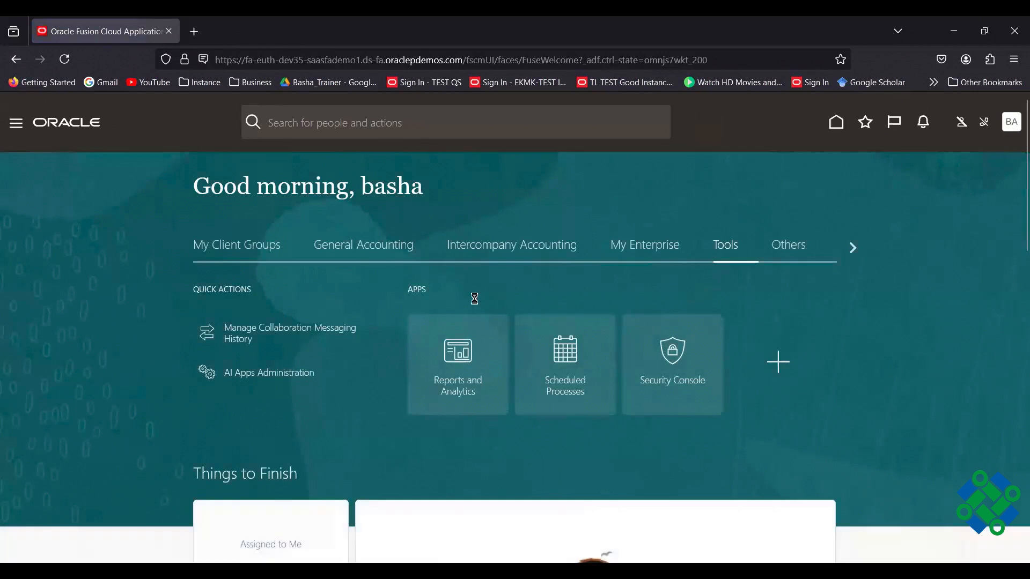
Open the General Accounting Period Close overview for AMAZON PRIMARY LEDGER, Sep-25.
click(371, 246)
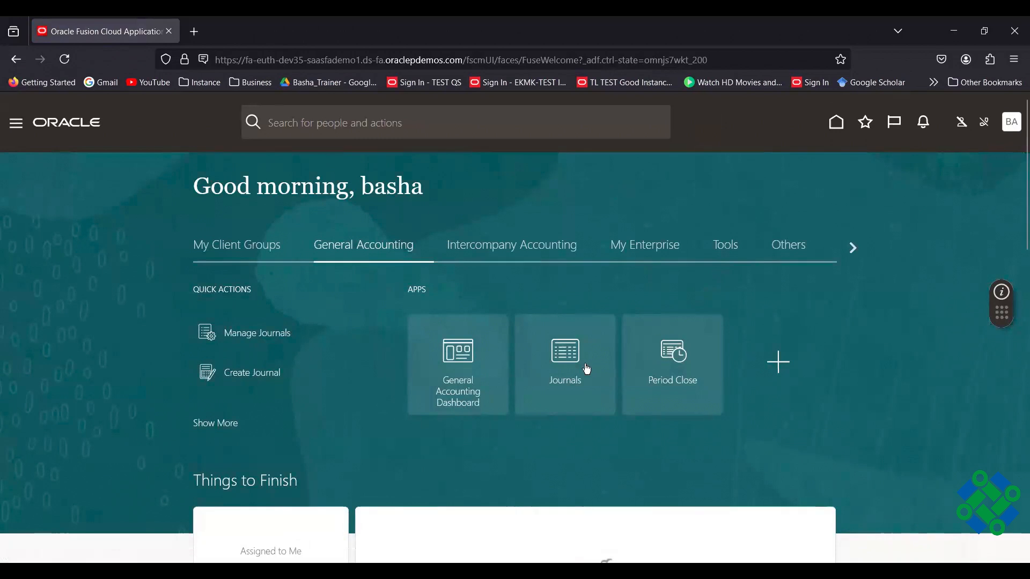
click(680, 352)
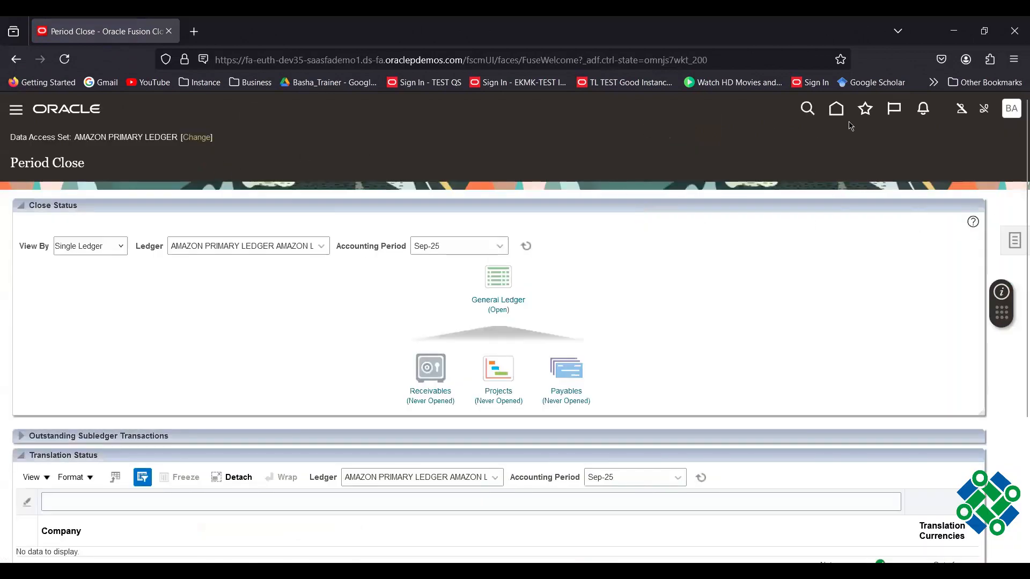
Return to the home page.
click(837, 110)
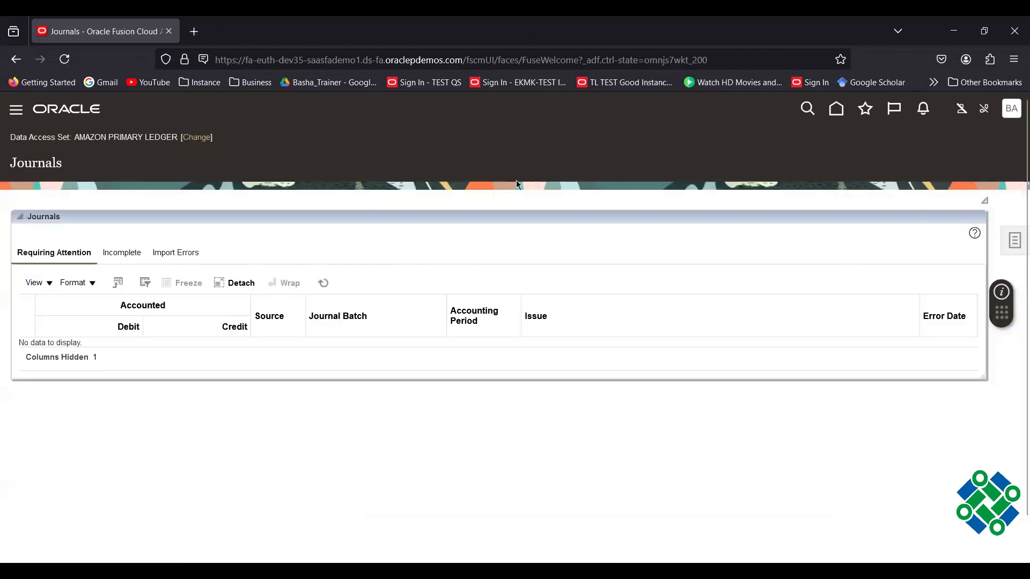
Keep AMAZON PRIMARY LEDGER as the data access set and open Manage Journals.
click(196, 138)
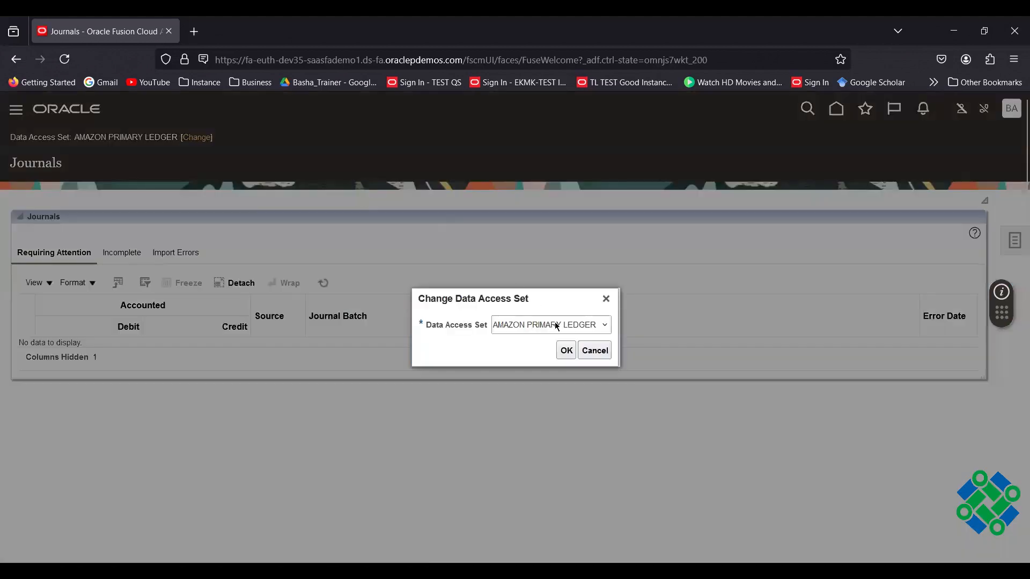
click(567, 324)
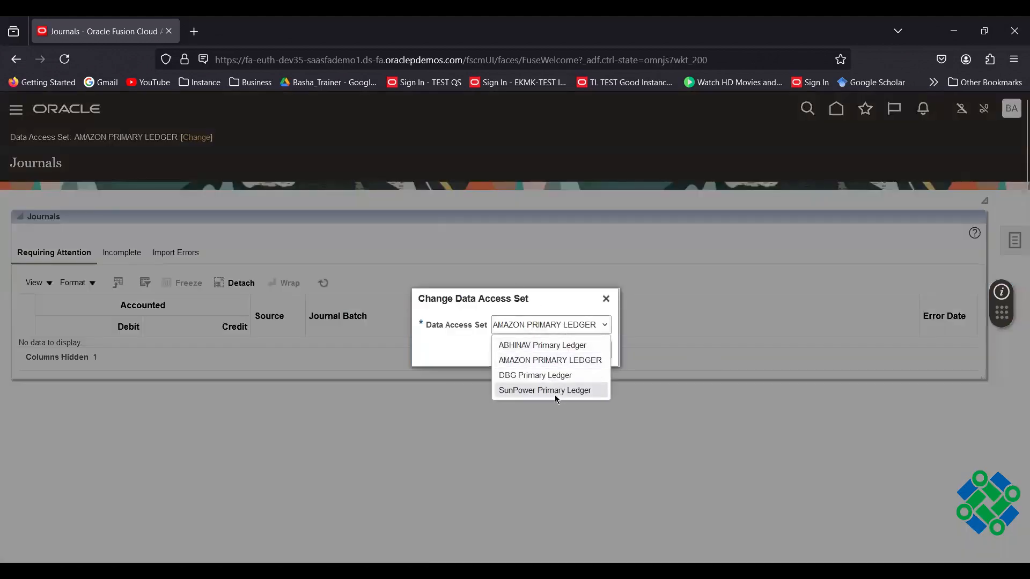
click(519, 362)
click(567, 352)
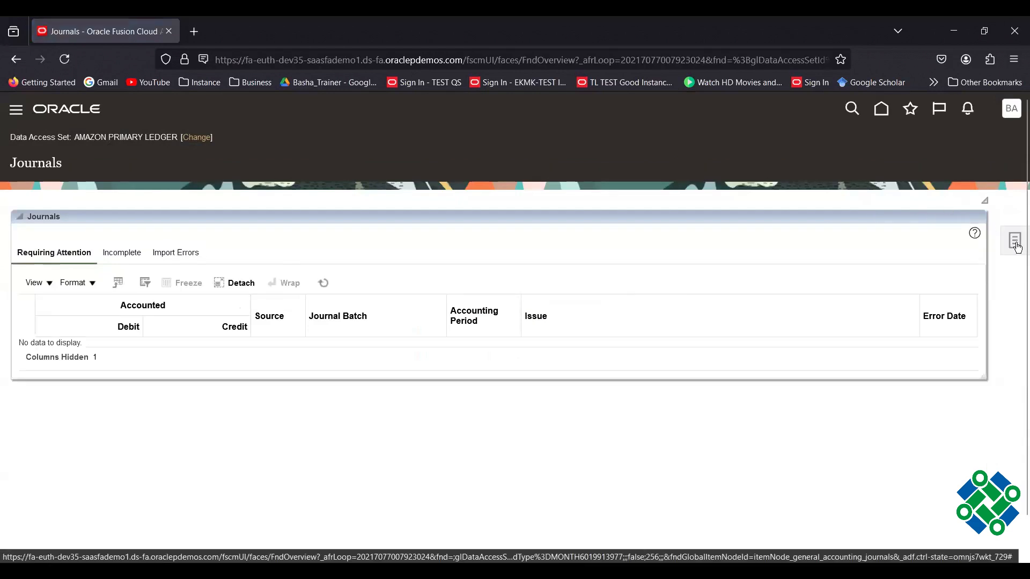
click(1017, 245)
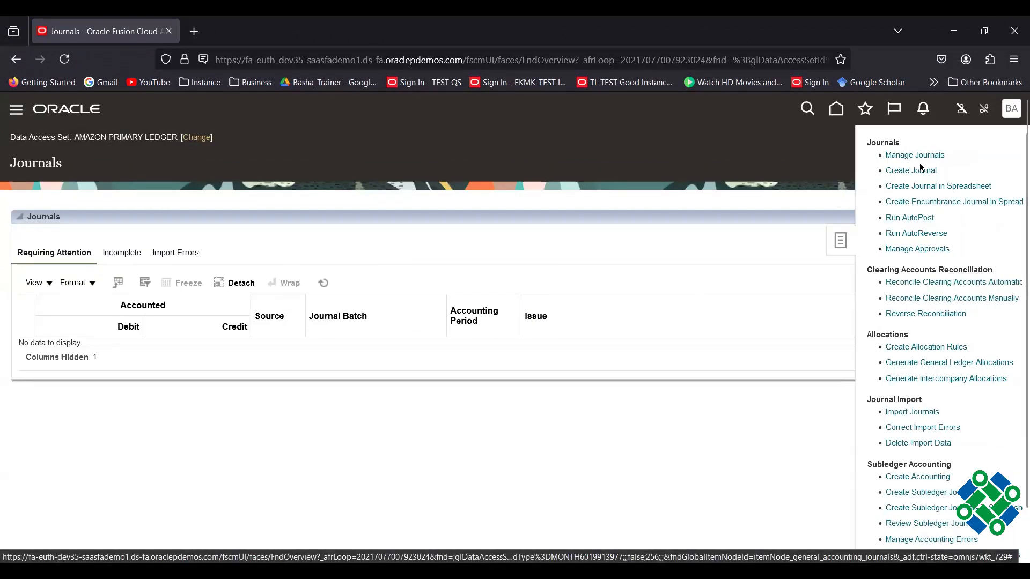
click(914, 155)
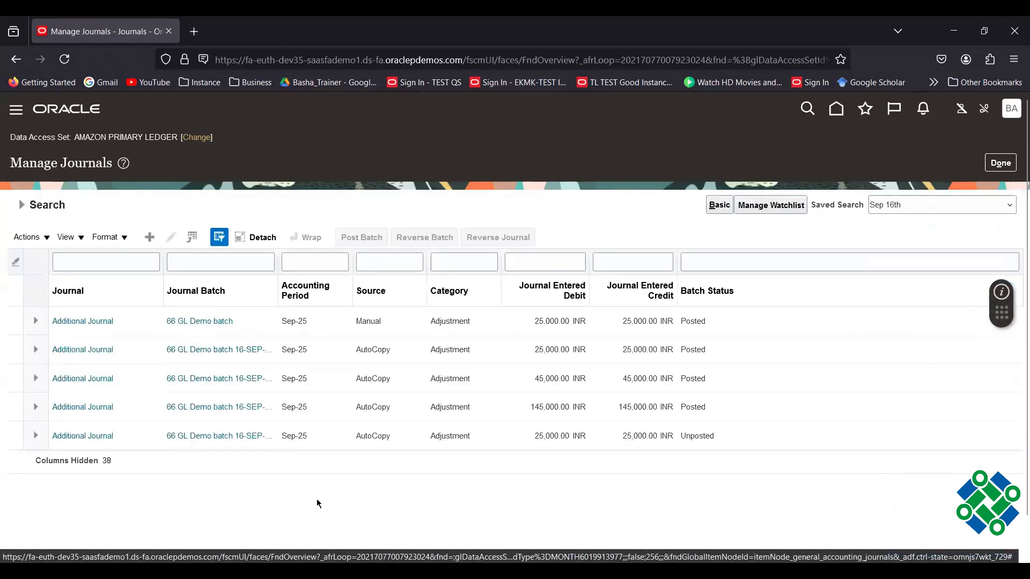
Open the posted 145,000.00 Additional Journal and review its lines.
click(64, 411)
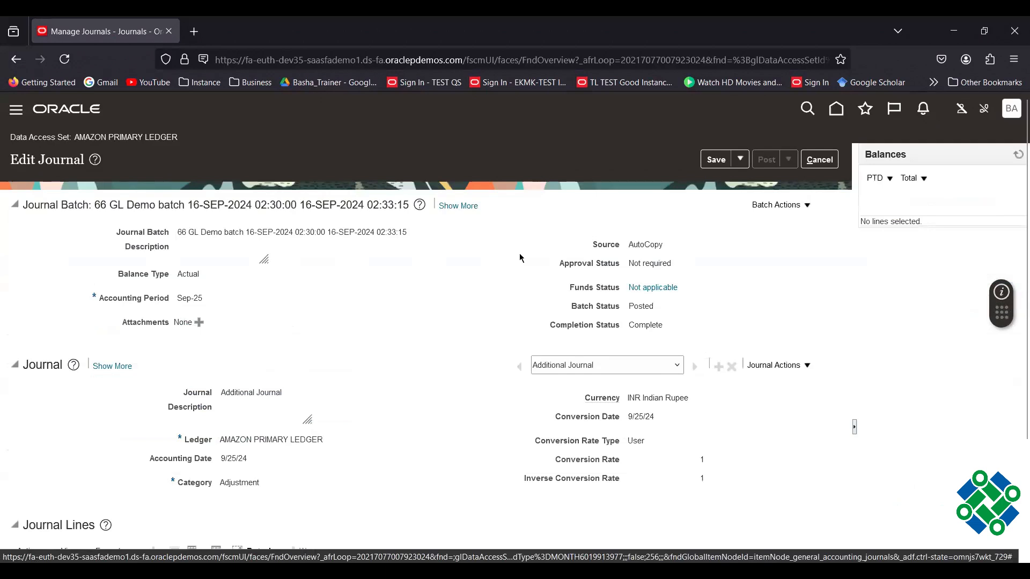
scroll(454, 336, down, 5)
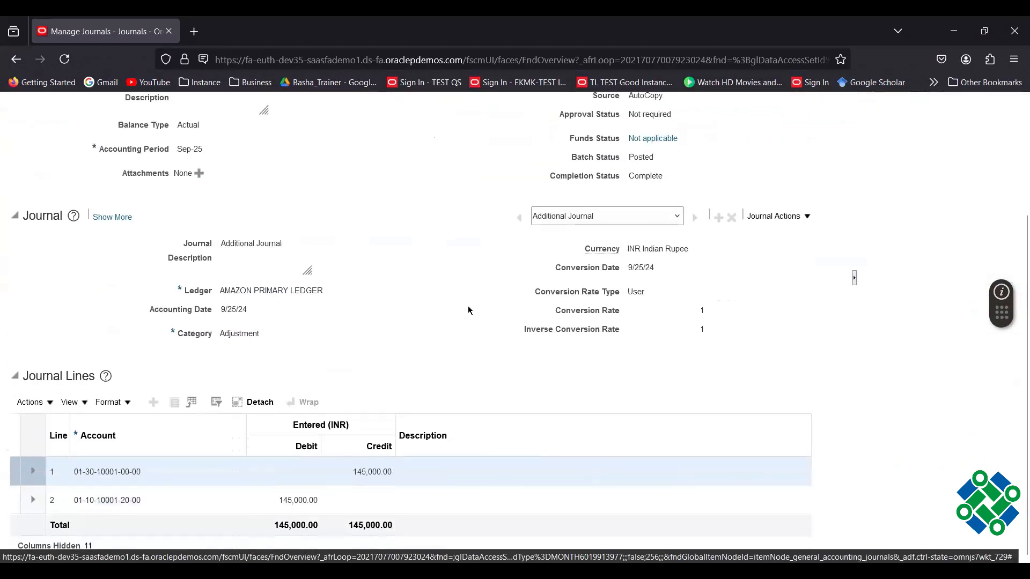
scroll(468, 309, up, 5)
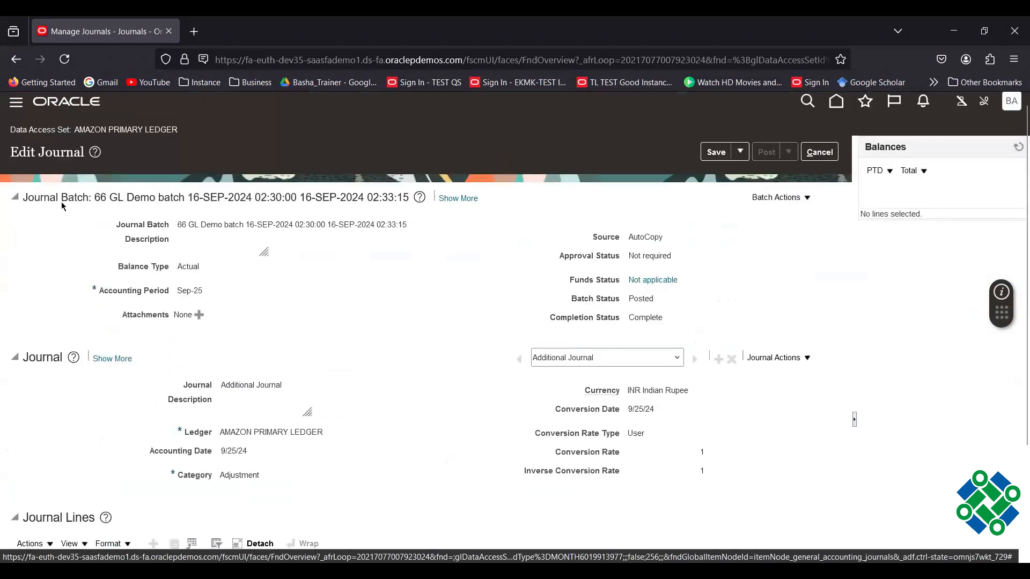
scroll(453, 322, down, 3)
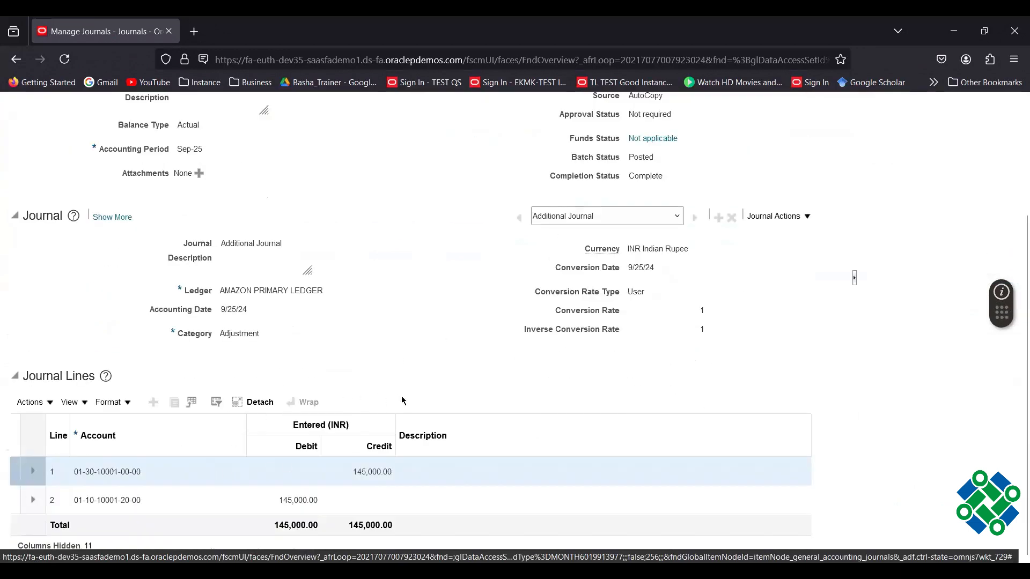
scroll(432, 375, up, 3)
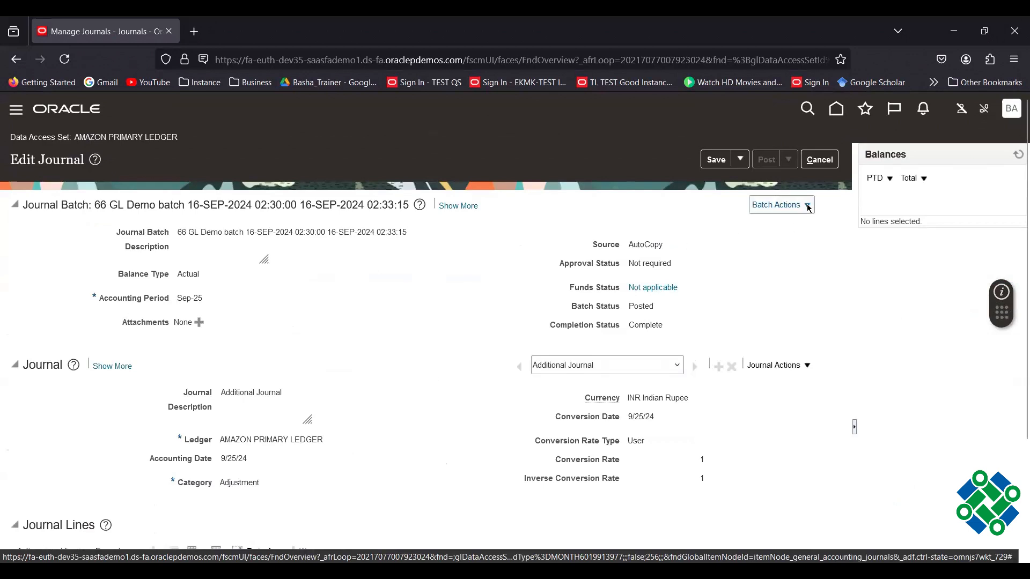
Copy the journal batch and rename it 'Account Hierarchy demo'.
click(789, 205)
click(794, 234)
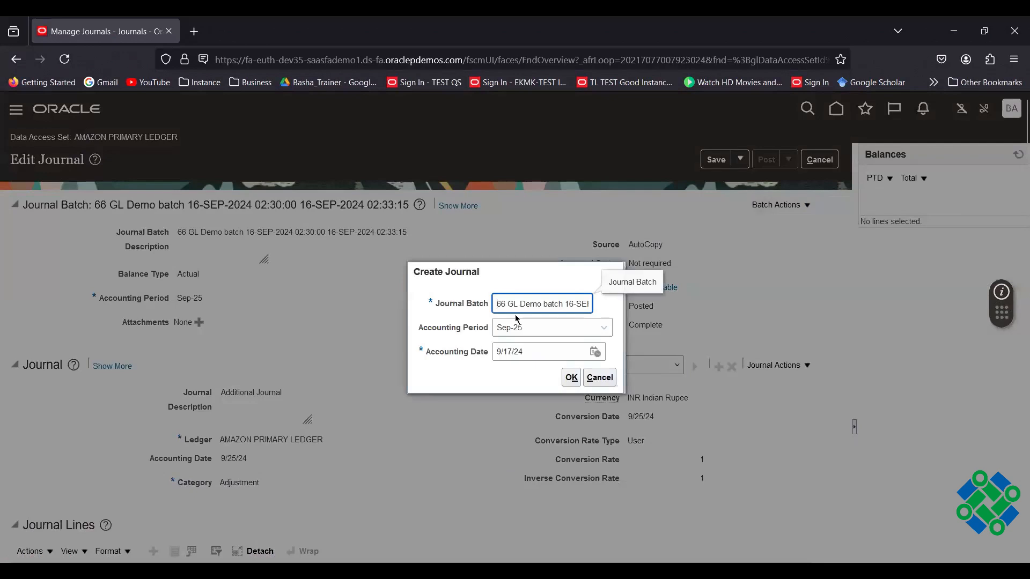
drag(496, 303, 672, 332)
key(BackSpace)
key(ctrl+a)
text(Account Hierarchy demo)
Create the copied batch and rename its journal from Additional Journal to 'ICICI ACCOUNT_DEMO_1'.
click(571, 378)
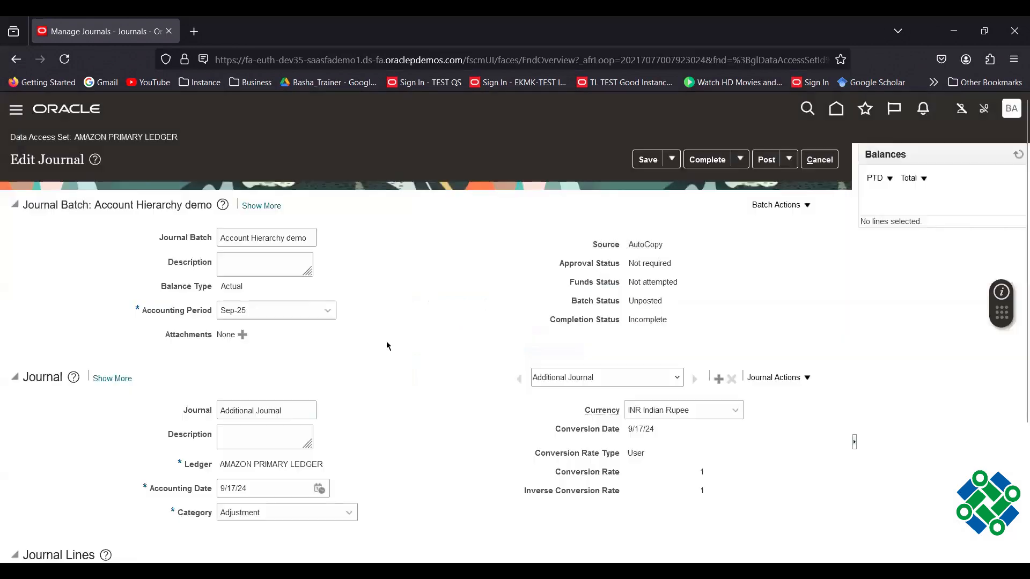
scroll(392, 347, down, 3)
drag(288, 271, 171, 270)
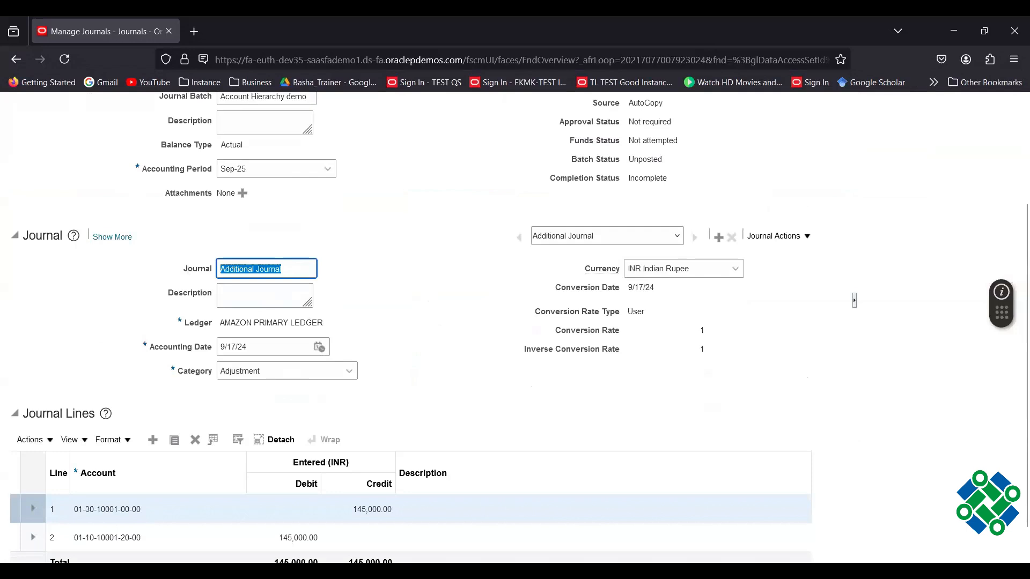
text(A)
key(BackSpace)
text(ICICI A)
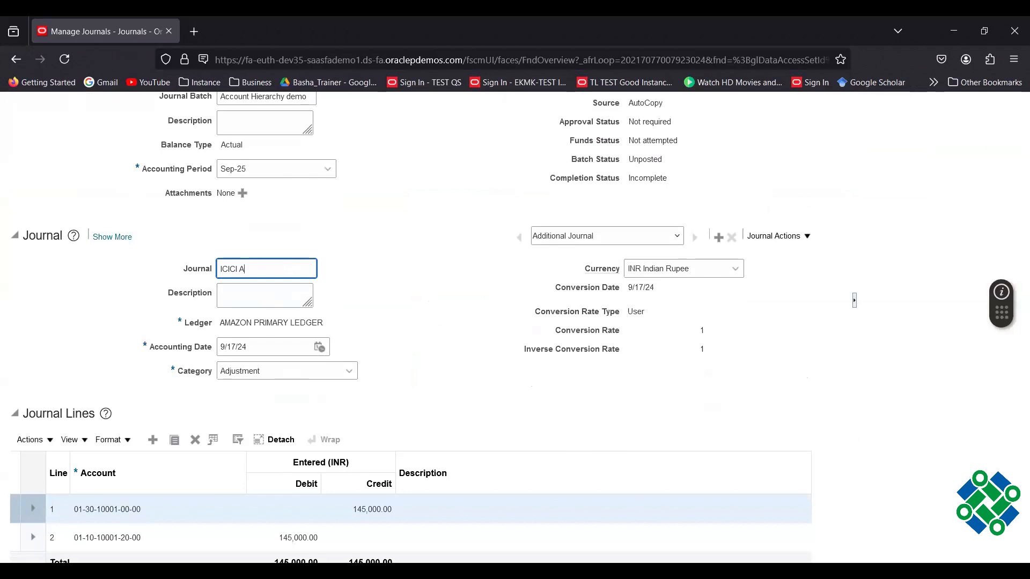
text(CCOUNT_DEMO_1)
click(433, 338)
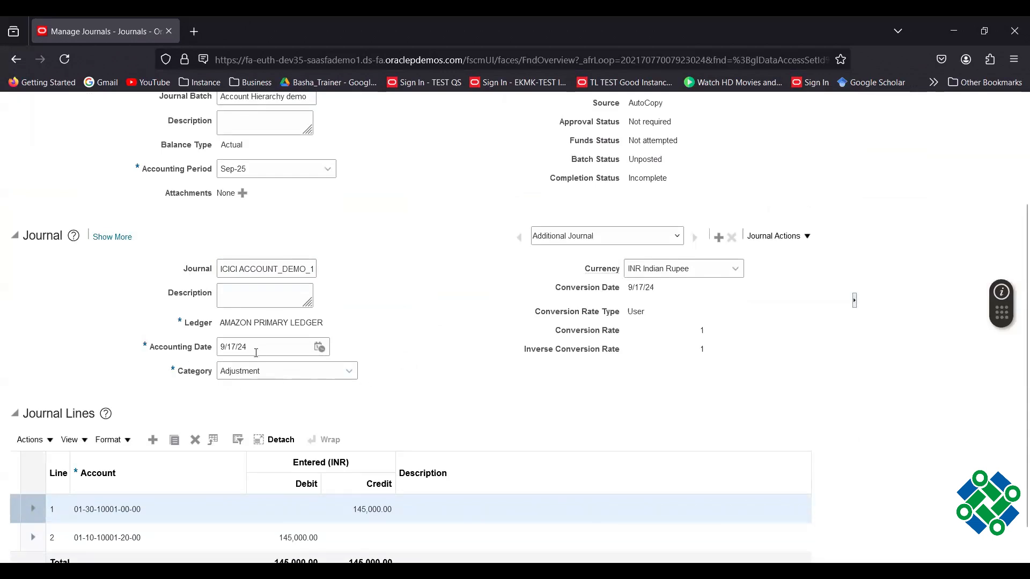
scroll(506, 341, down, 1)
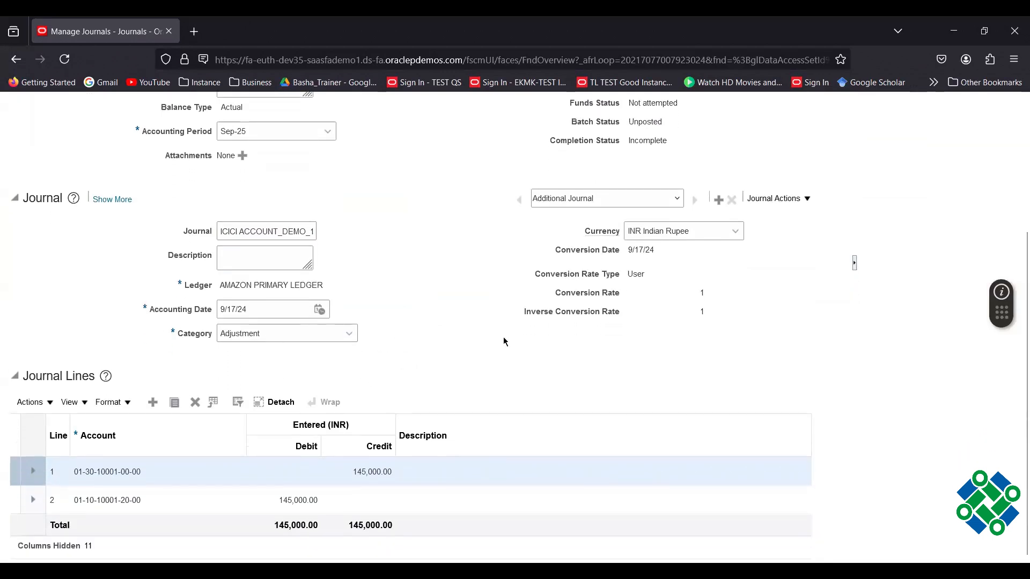
click(144, 474)
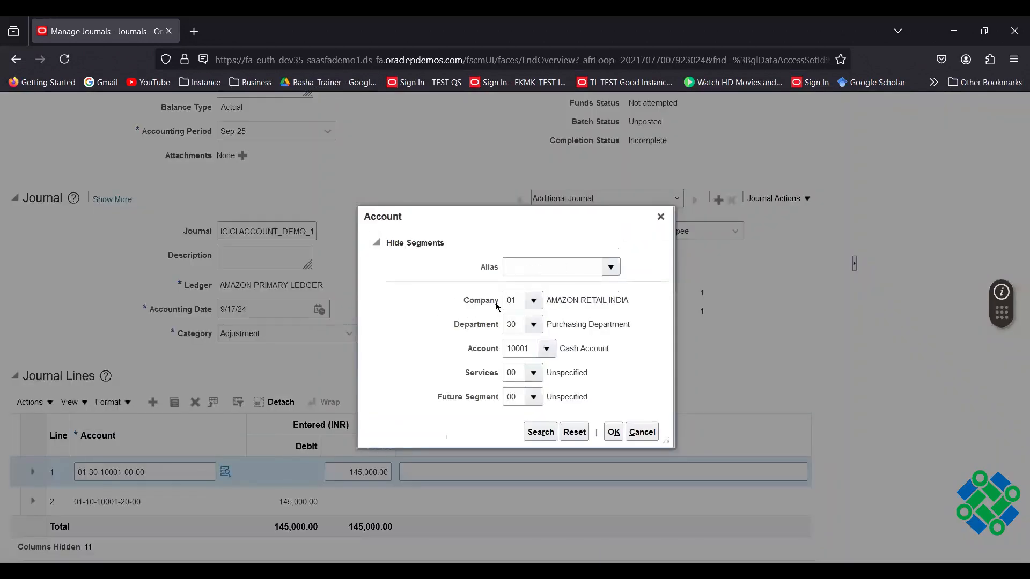
click(533, 324)
click(574, 349)
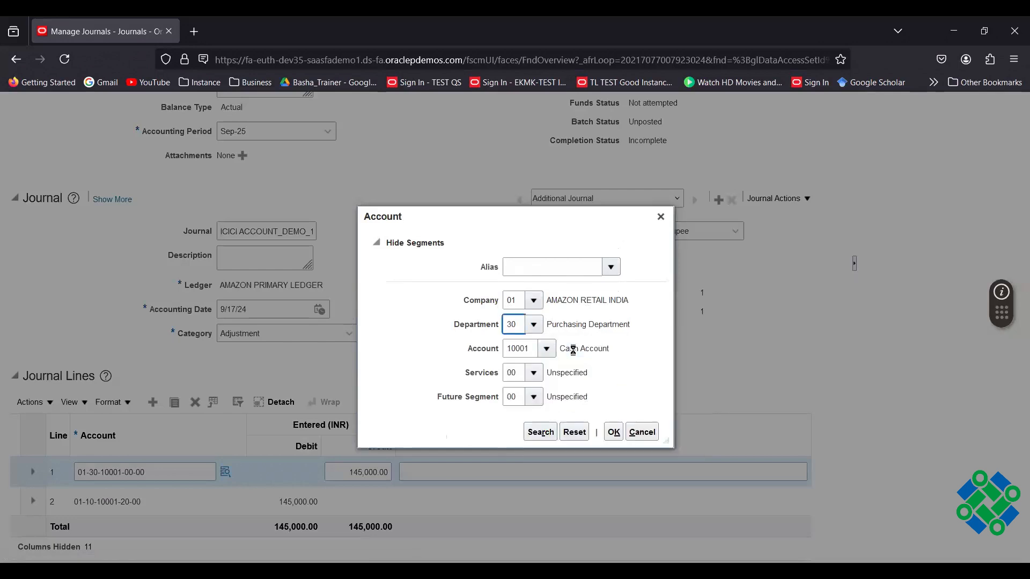
click(615, 435)
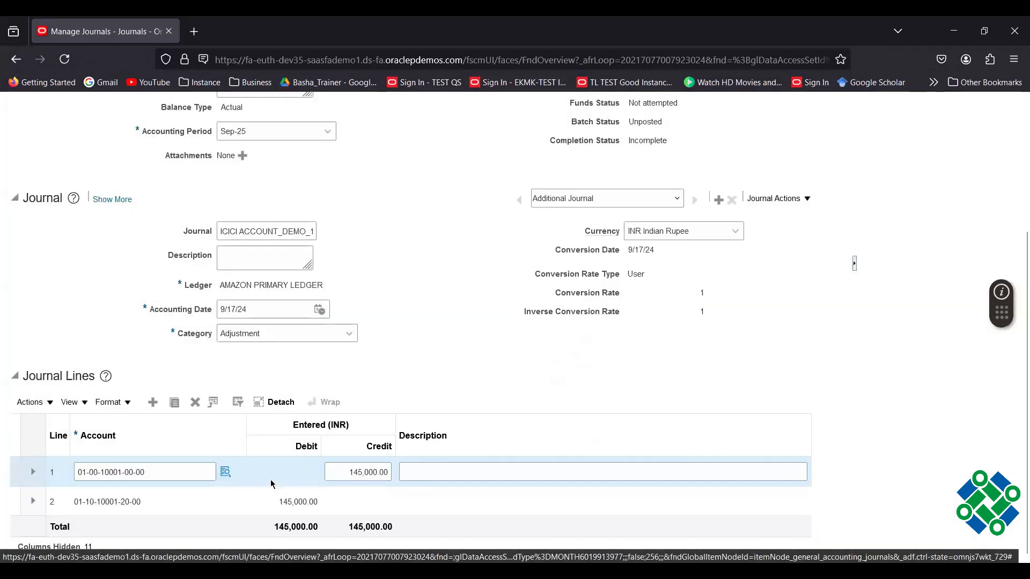
Set line 2's account to department 00, account 15001 ICICI current, and services 00.
click(183, 505)
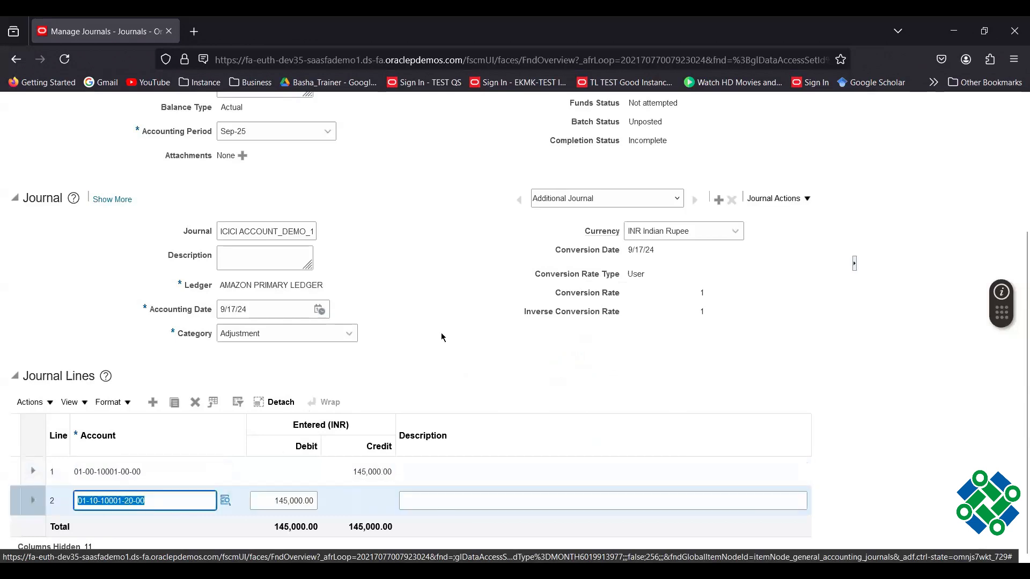
click(225, 499)
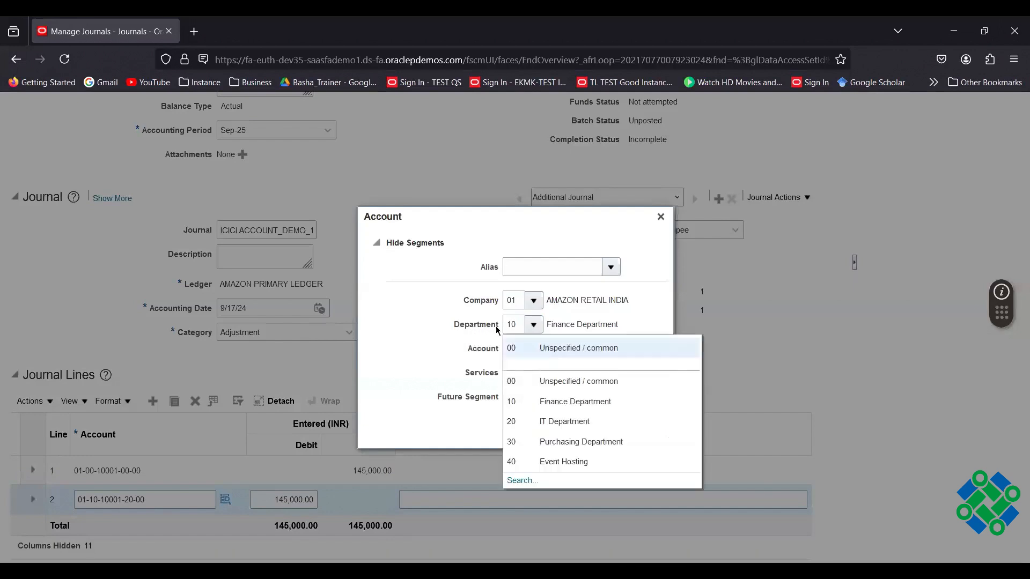
click(571, 347)
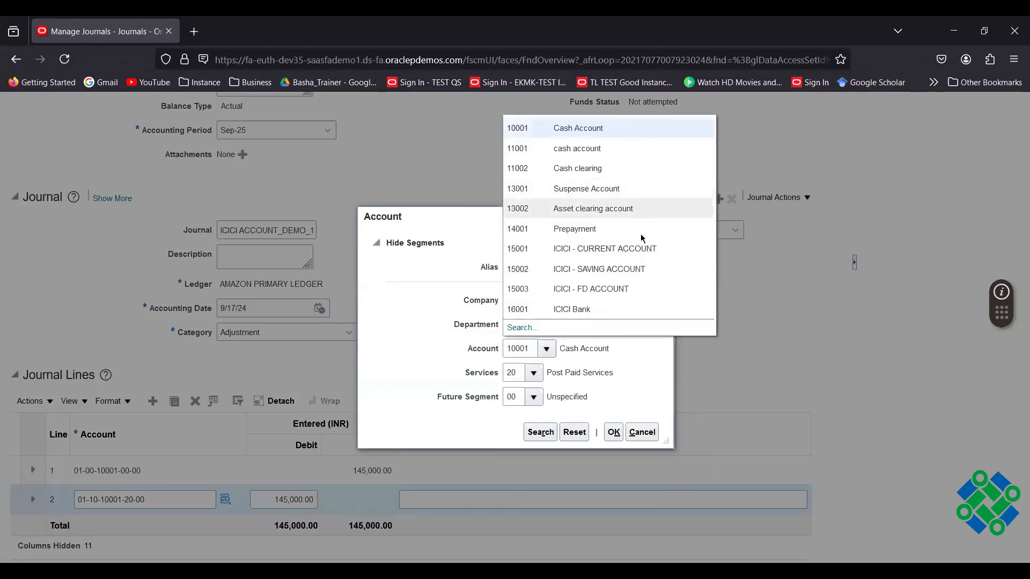
click(623, 250)
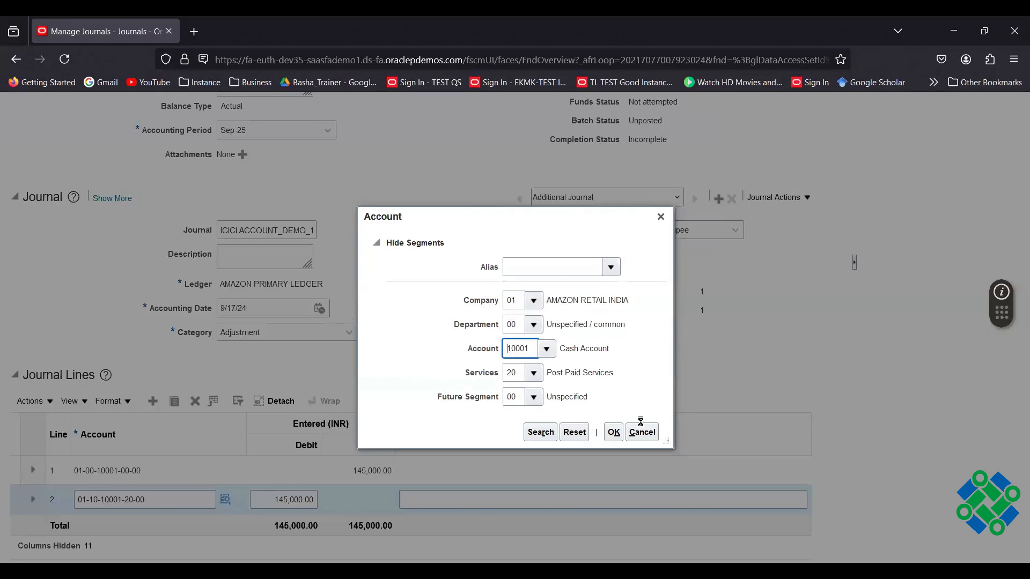
click(533, 374)
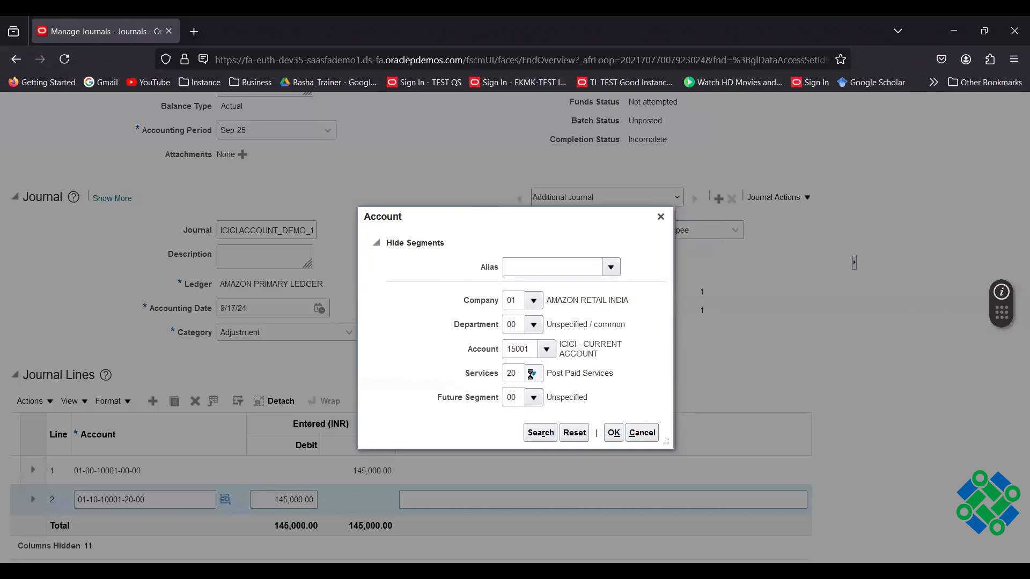
click(558, 397)
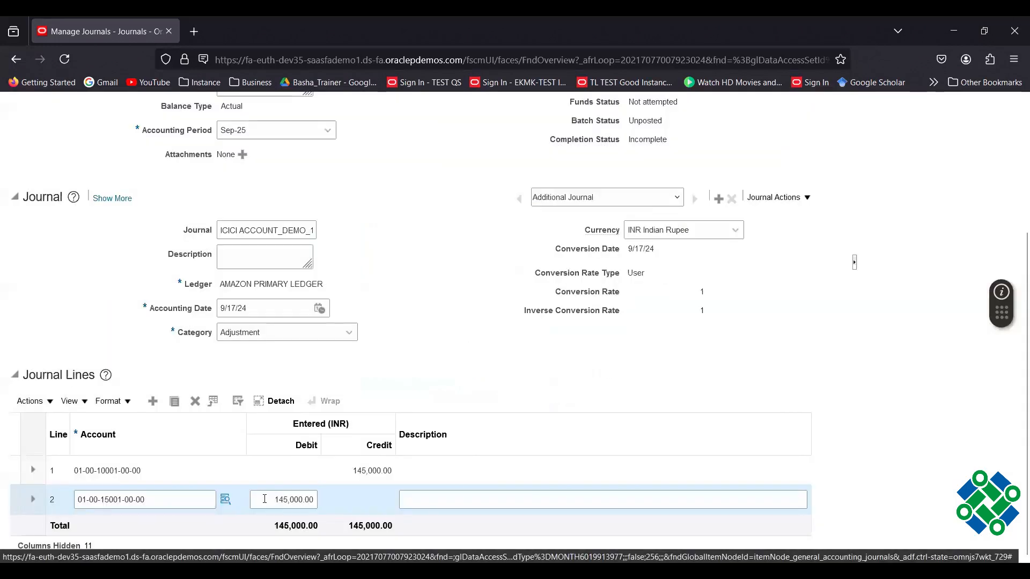
Enter a 25,000 debit on line 2.
click(264, 500)
double_click(265, 499)
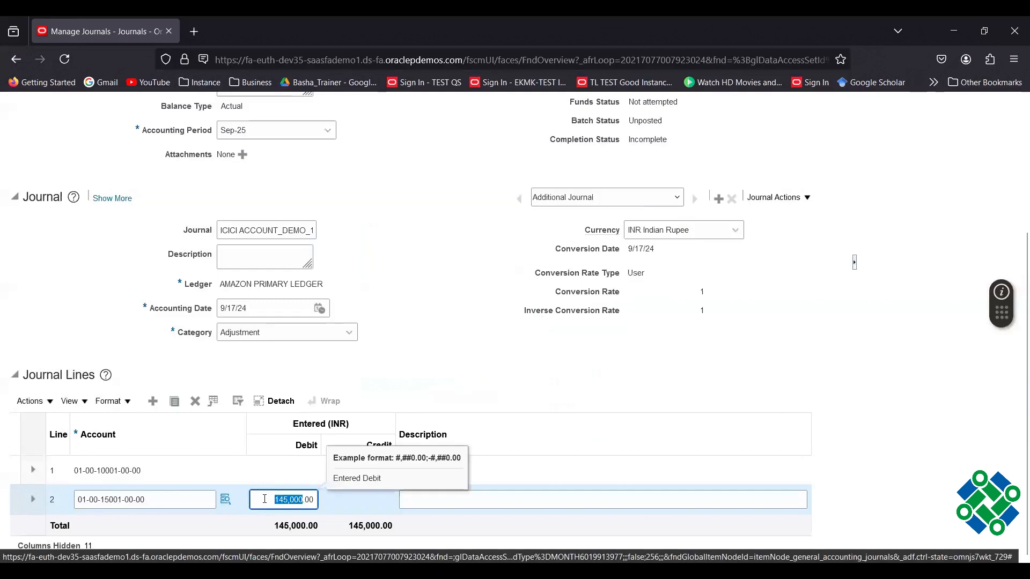
text(45)
key(BackSpace)
text(5000)
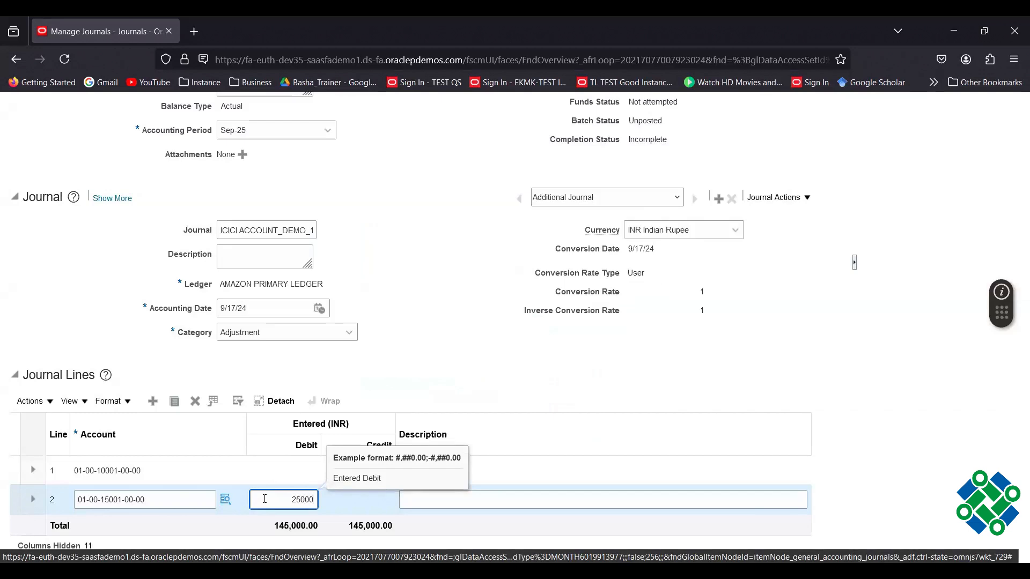
click(625, 392)
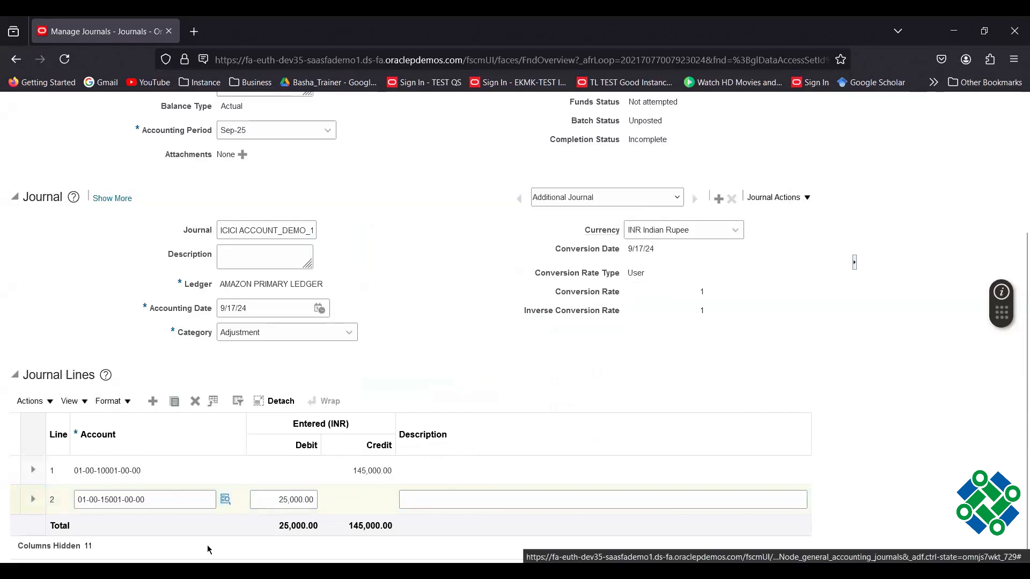
Duplicate line 2 and set the copy to account 15002, ICICI savings, with a 20,000 debit.
click(174, 500)
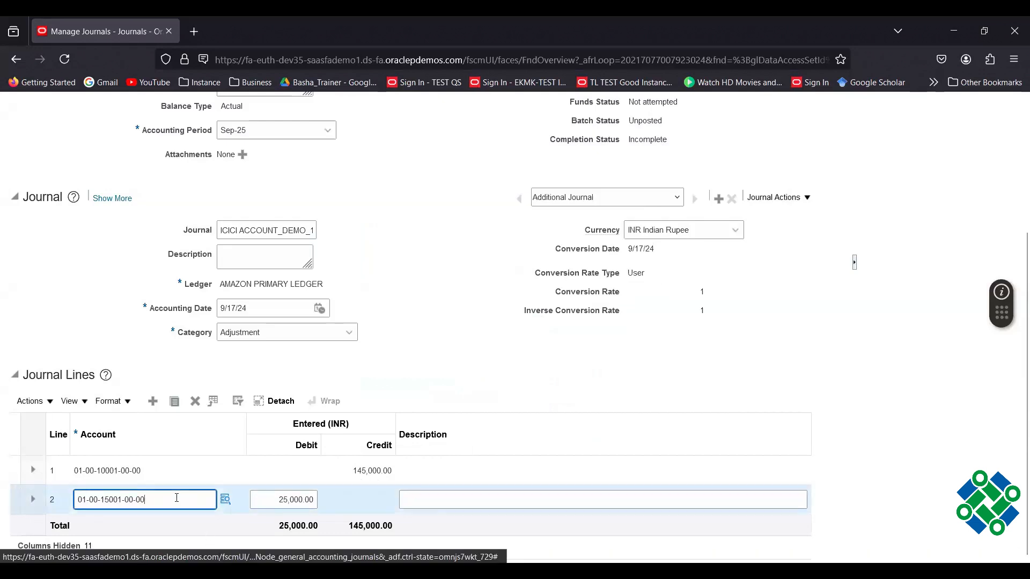
click(176, 403)
scroll(455, 333, down, 1)
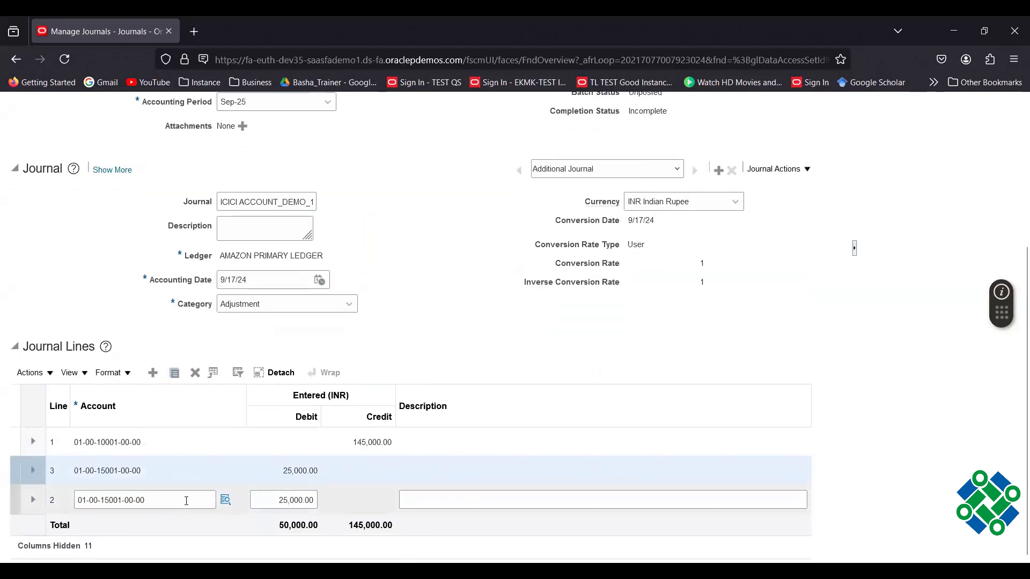
click(210, 500)
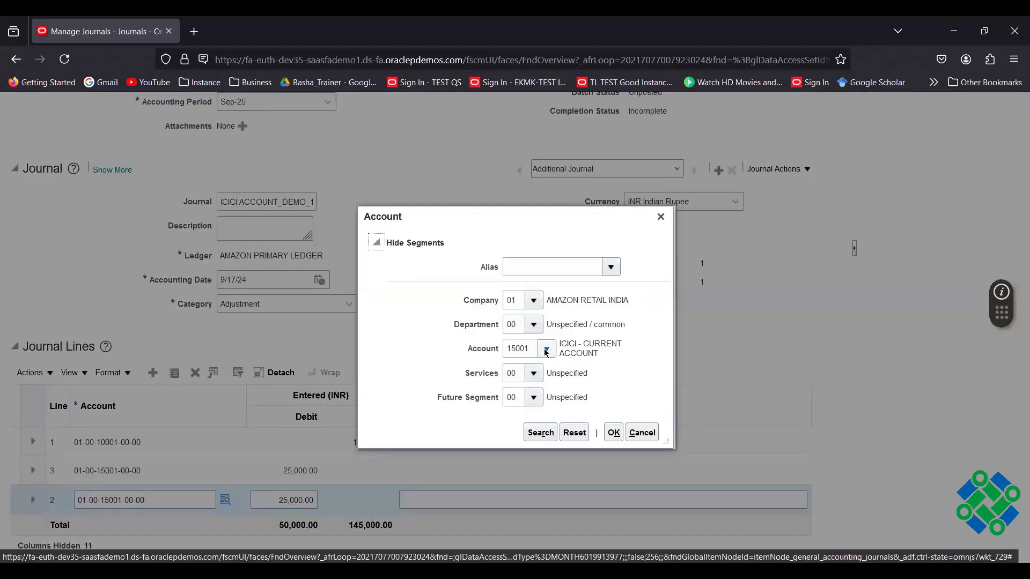
click(532, 350)
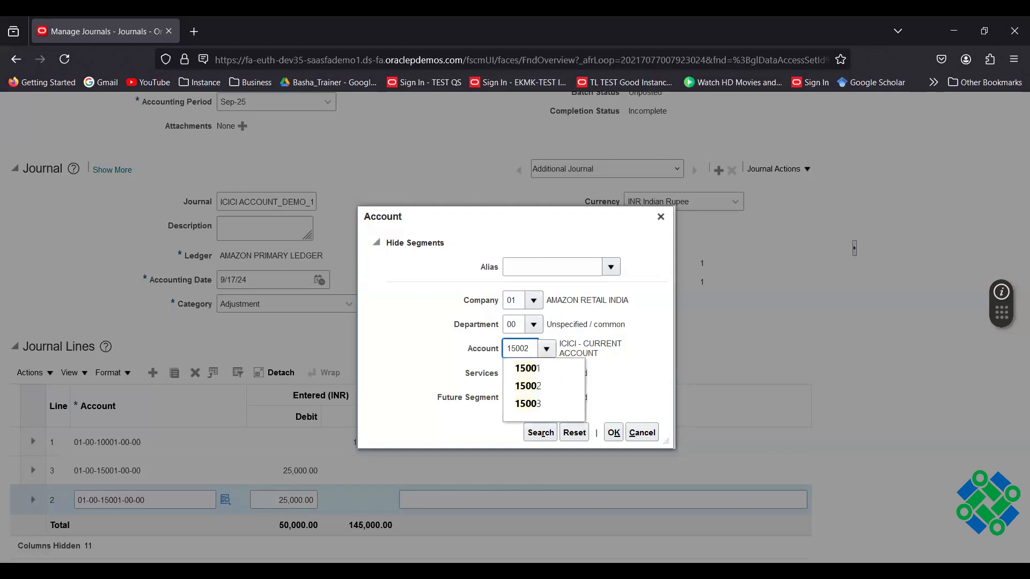
click(528, 368)
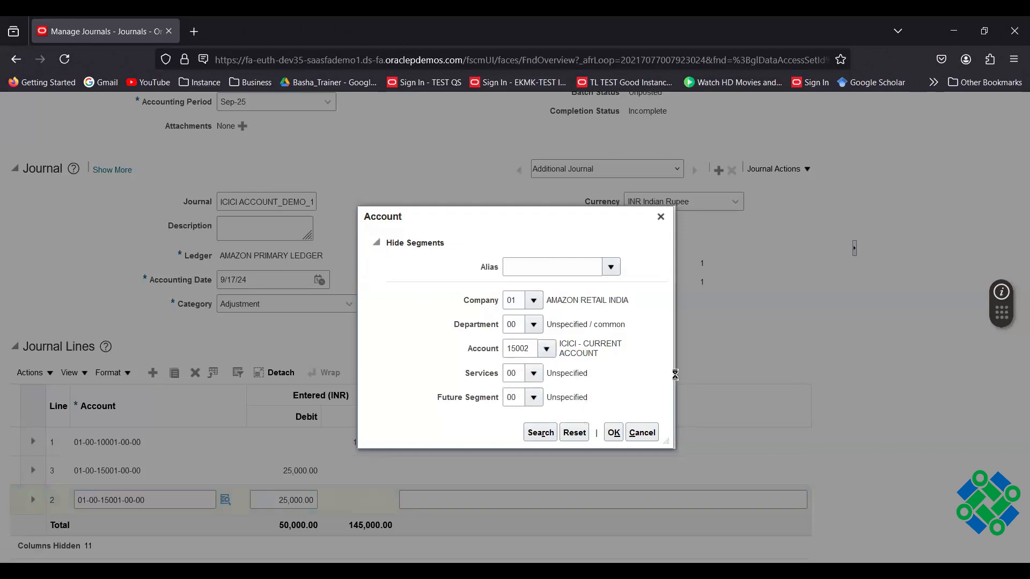
click(614, 434)
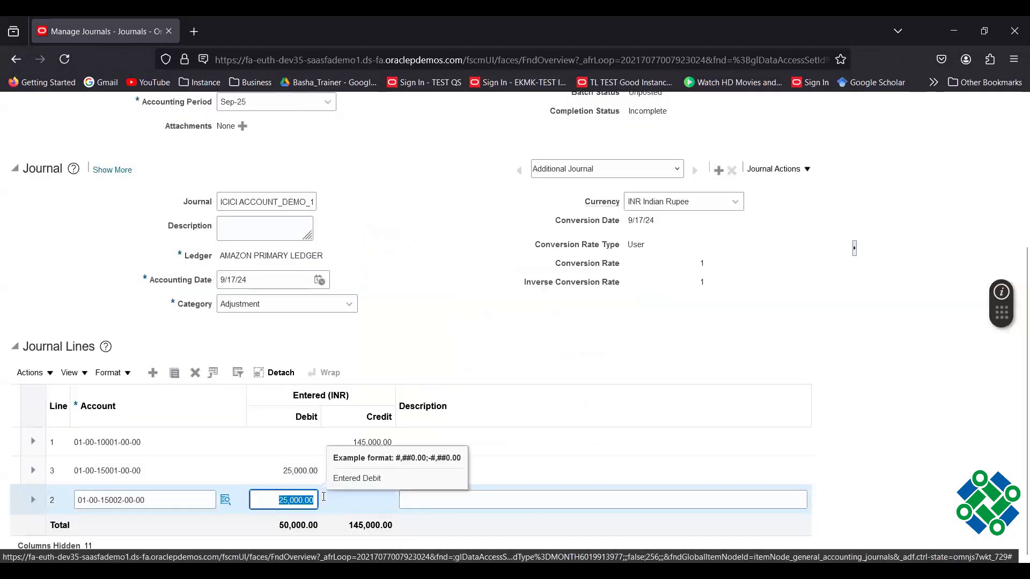
text(20,000)
click(462, 352)
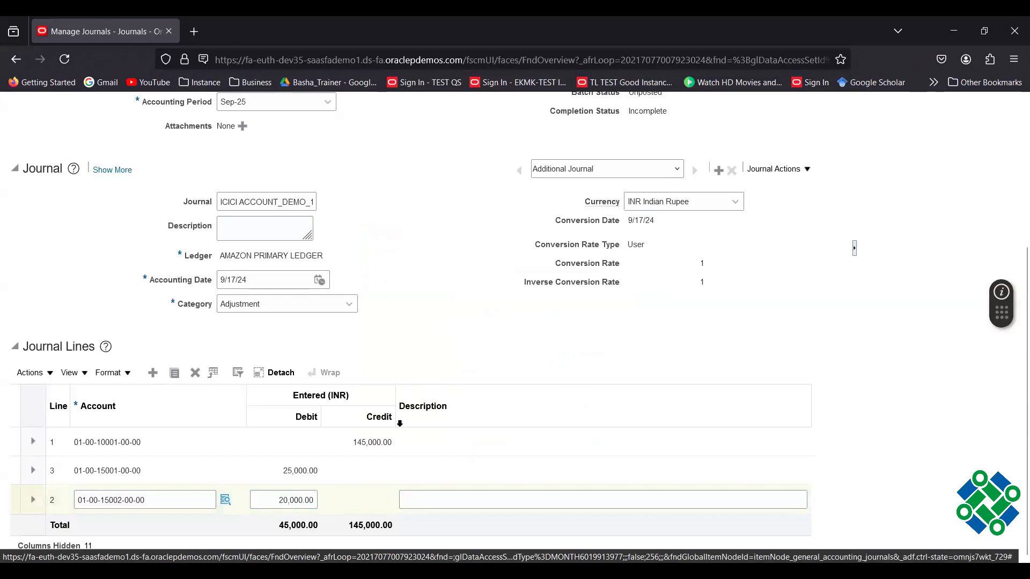
click(192, 499)
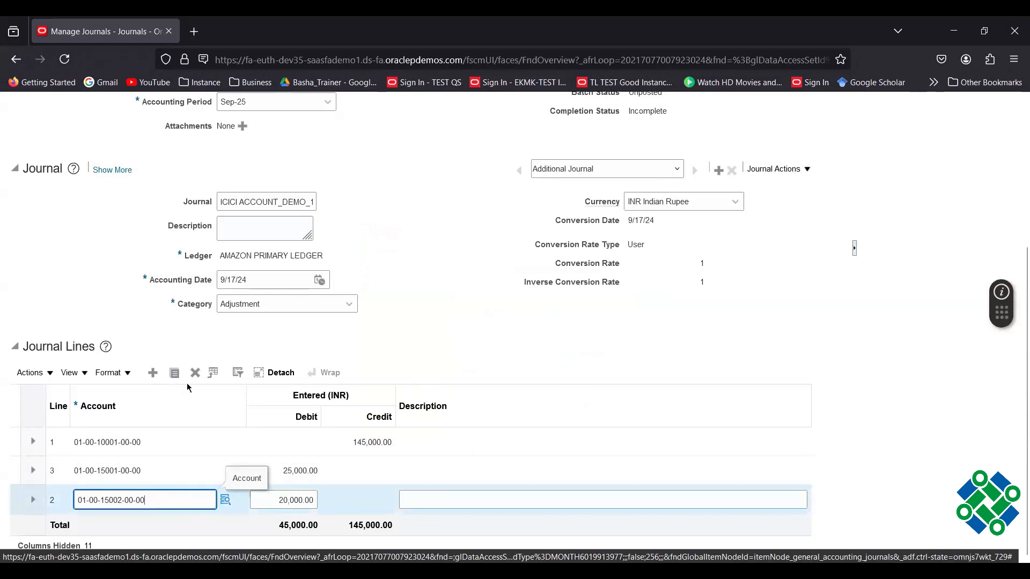
click(175, 375)
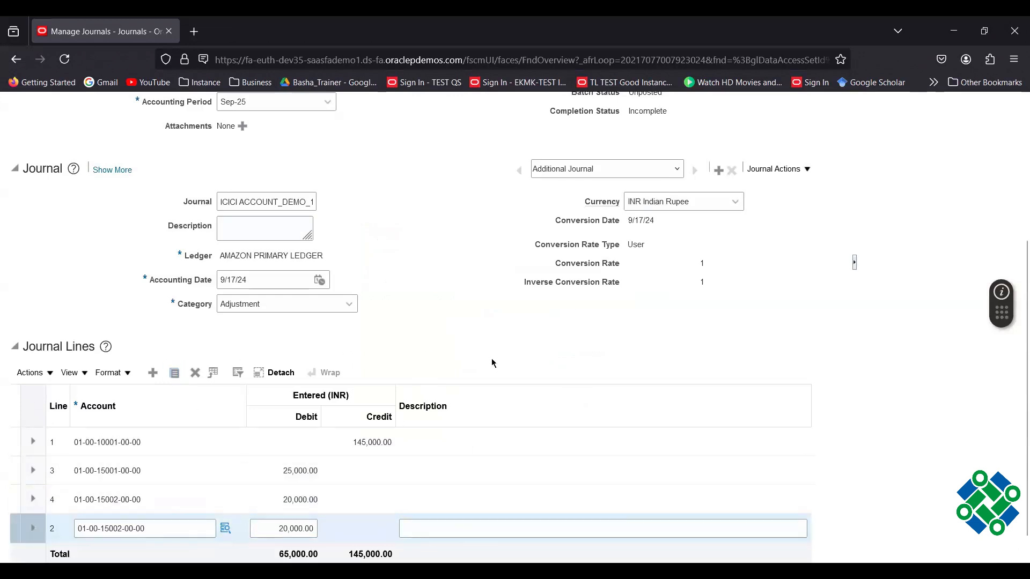
click(224, 529)
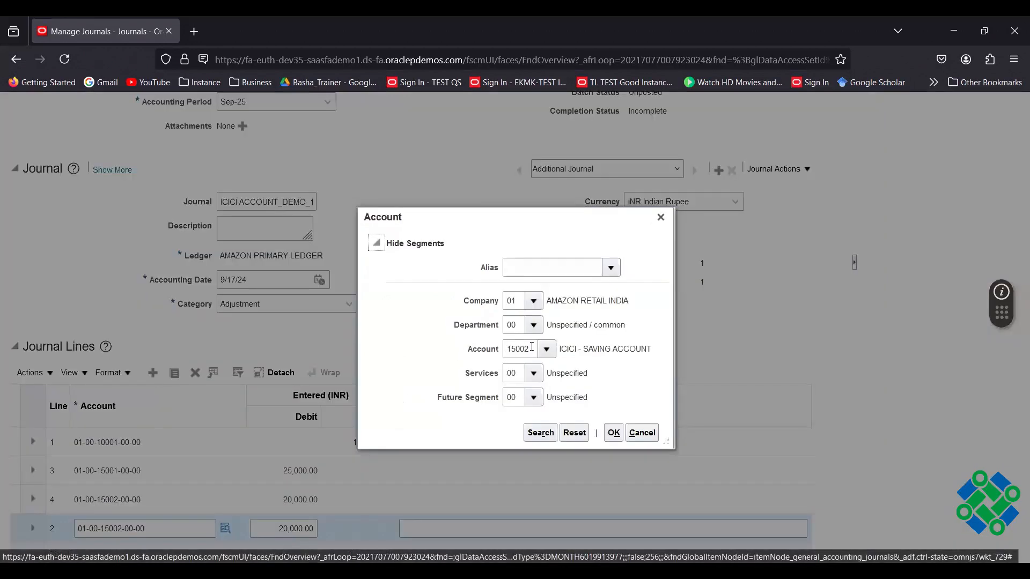
click(532, 347)
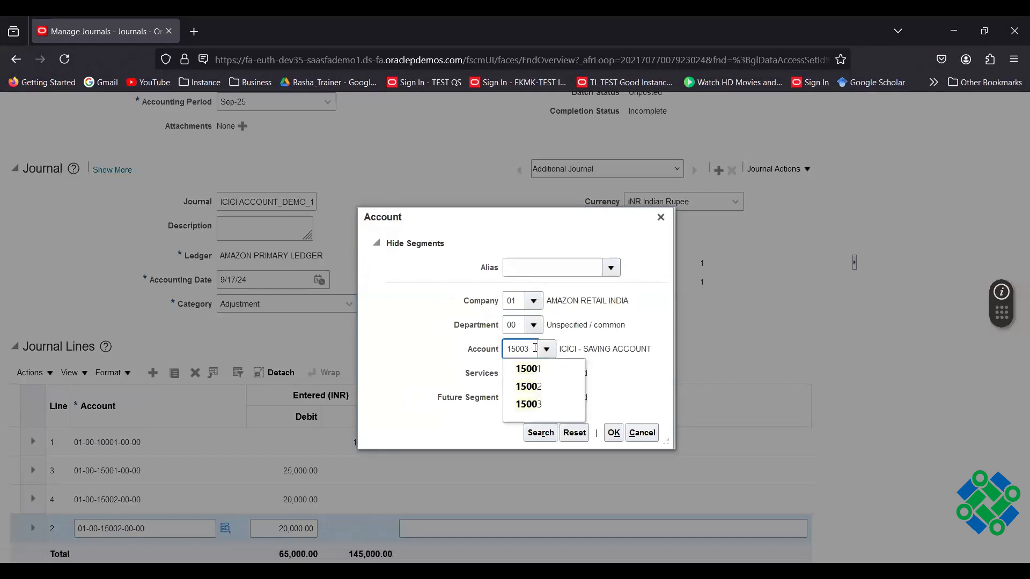
click(541, 368)
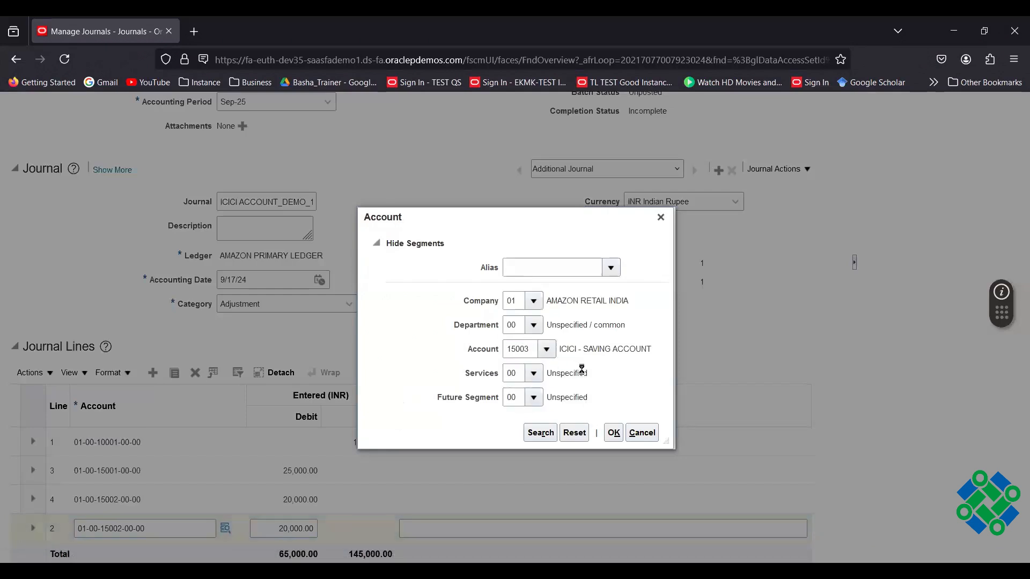
click(614, 433)
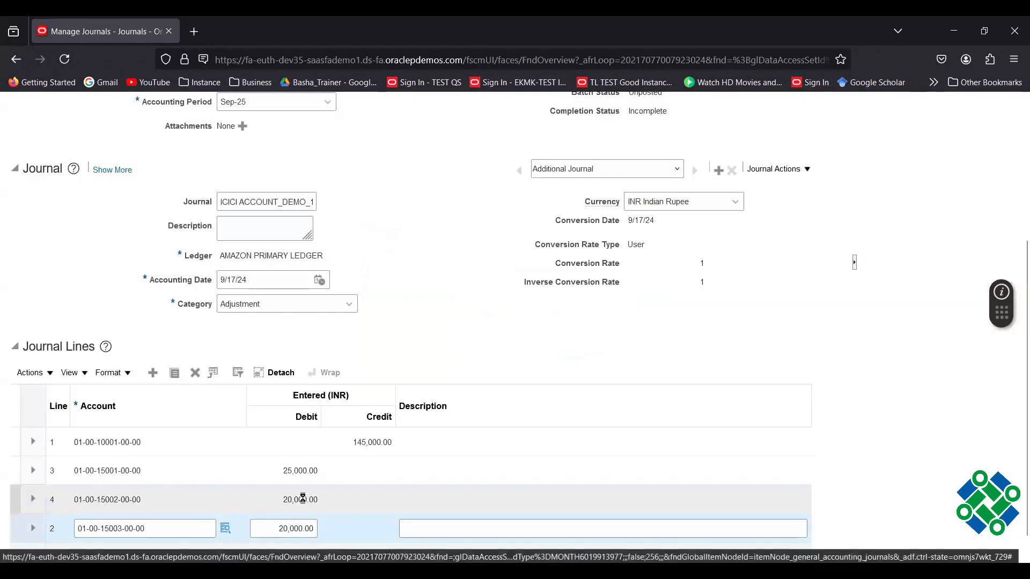
key(Tab)
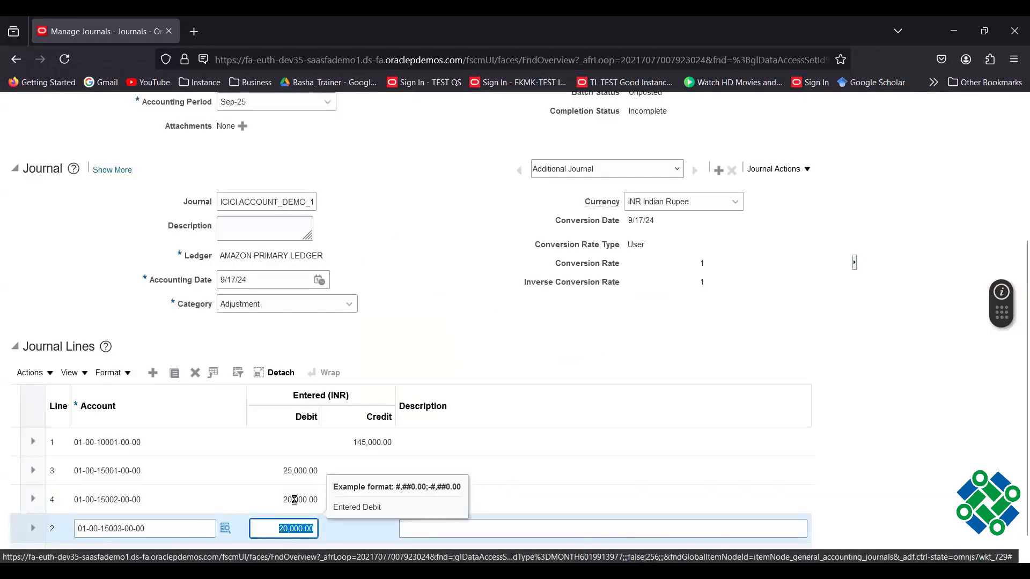
text(10000)
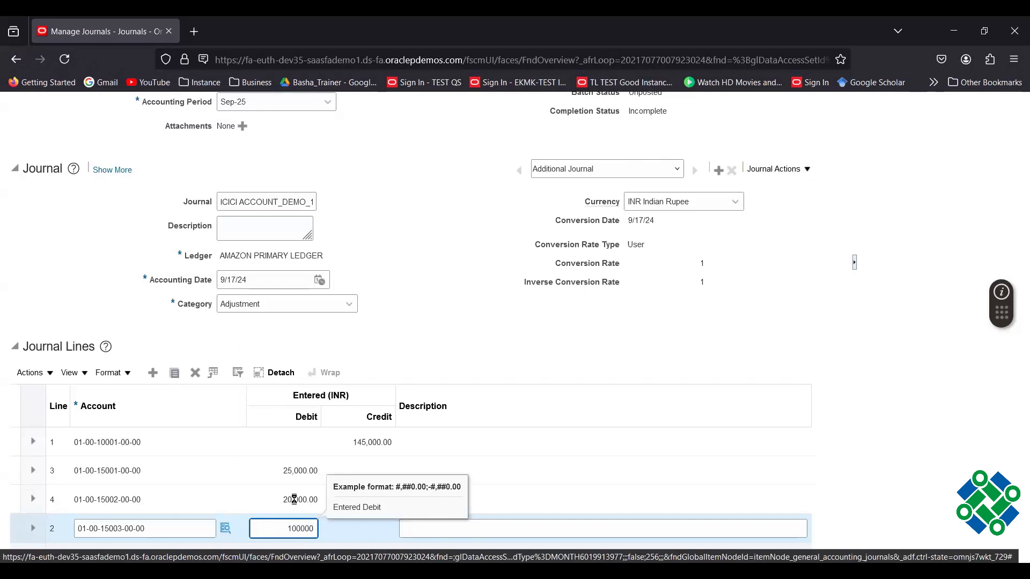
click(594, 352)
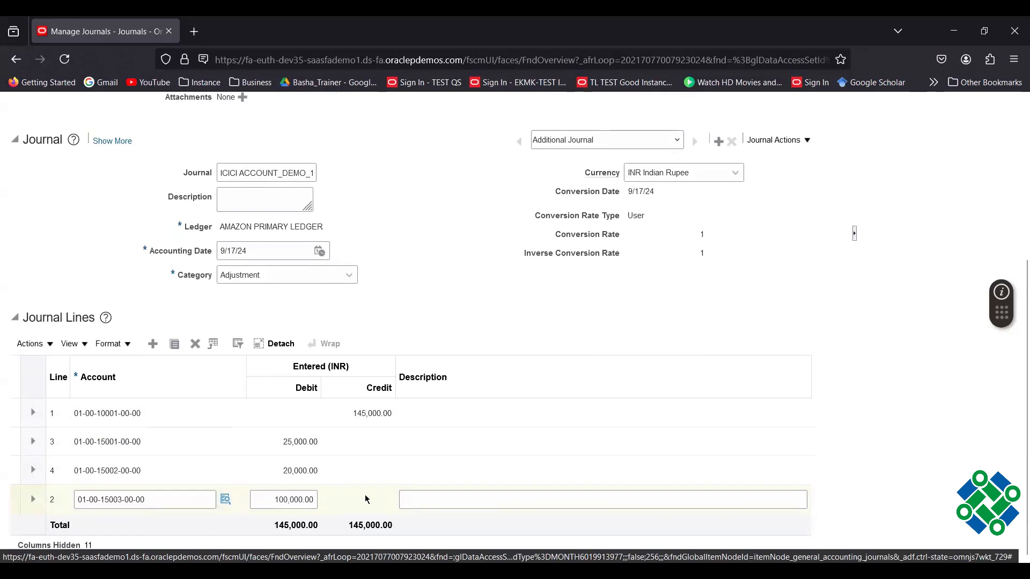
Save the ICICI ACCOUNT_DEMO_1 journal and mark its completion status Complete.
scroll(452, 297, up, 3)
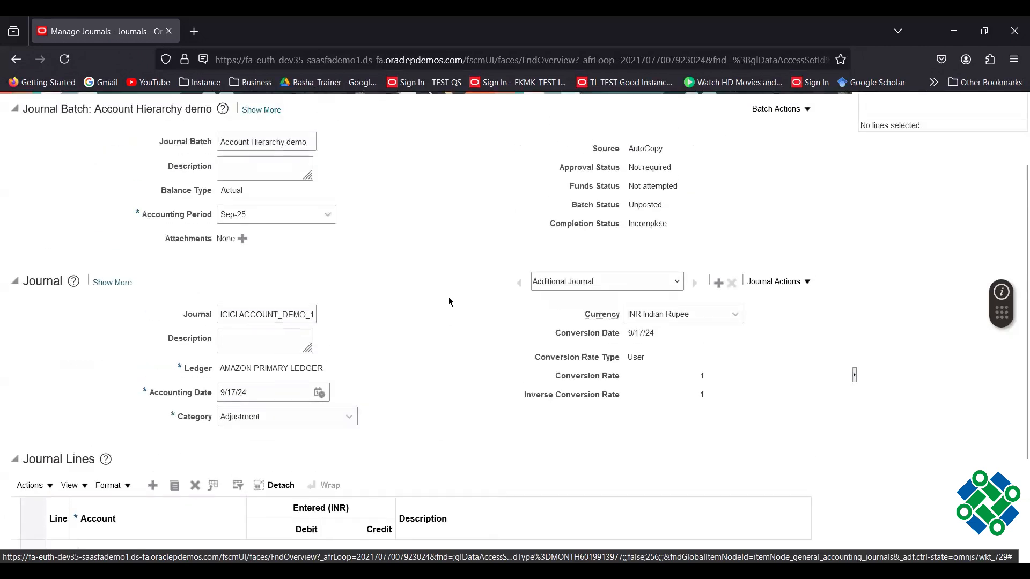
scroll(447, 298, up, 2)
click(647, 160)
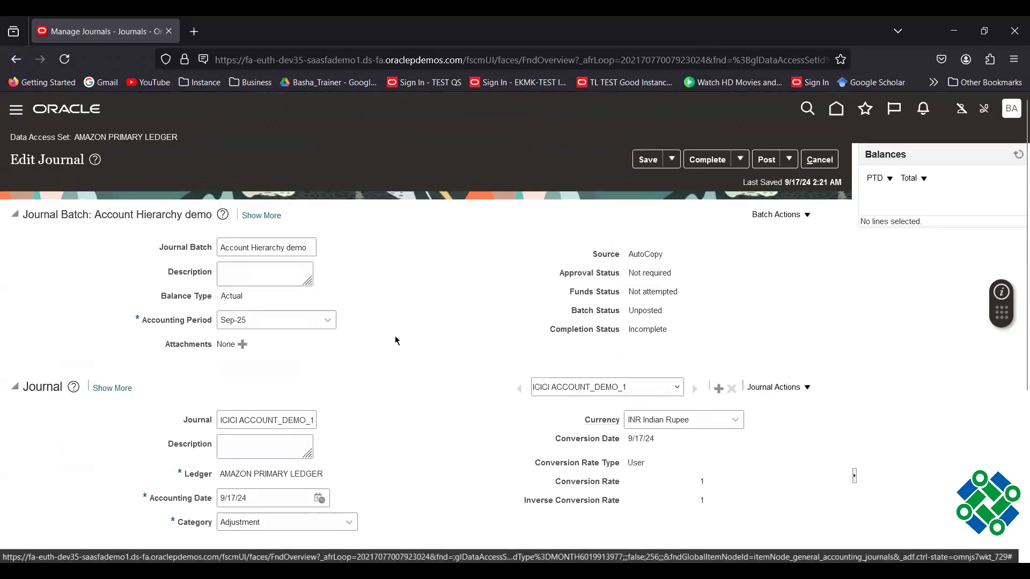
click(695, 167)
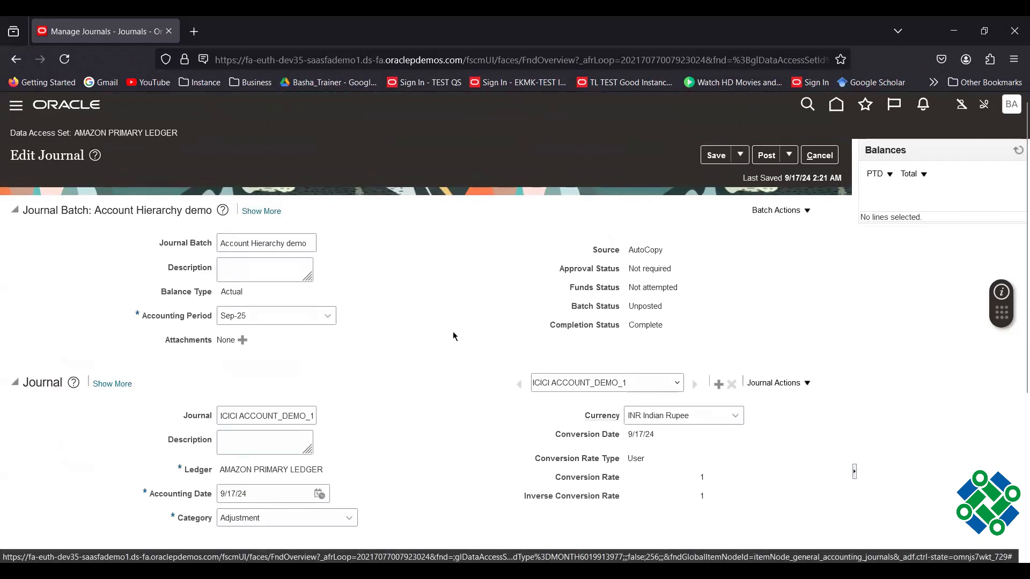
scroll(453, 337, down, 4)
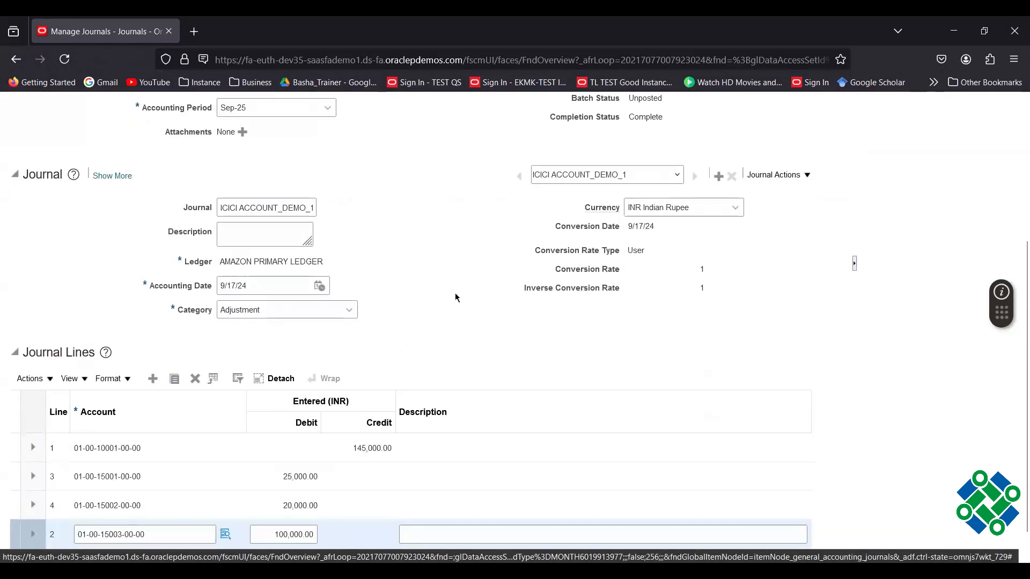
scroll(463, 311, up, 4)
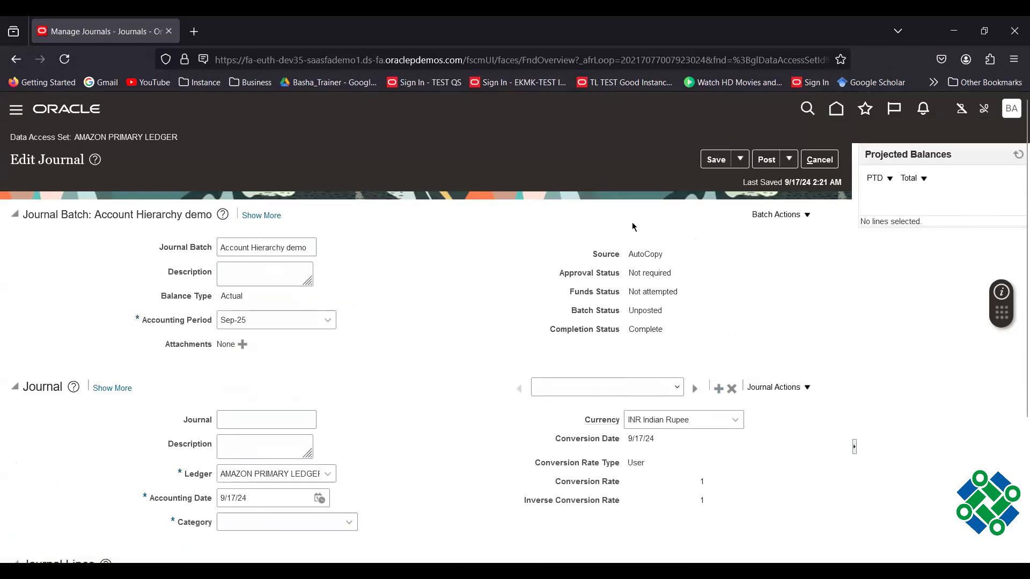
Name the new journal ACCOUNT_DEMO2, with accounting date 9/18/24 and category Allocations.
click(237, 423)
text(ACCOUNT_h)
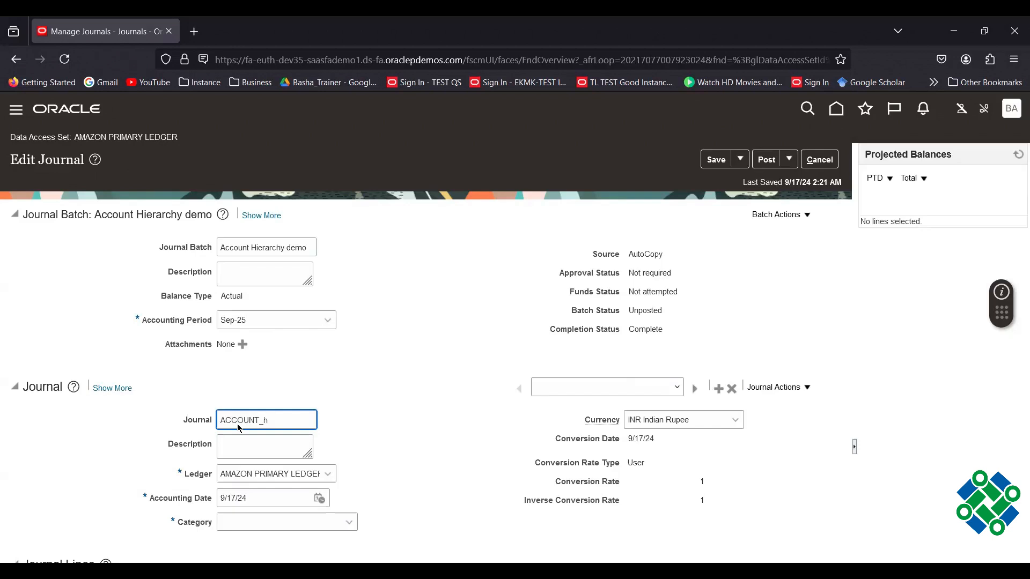
key(BackSpace)
text(DEMO2)
click(409, 419)
scroll(409, 420, down, 2)
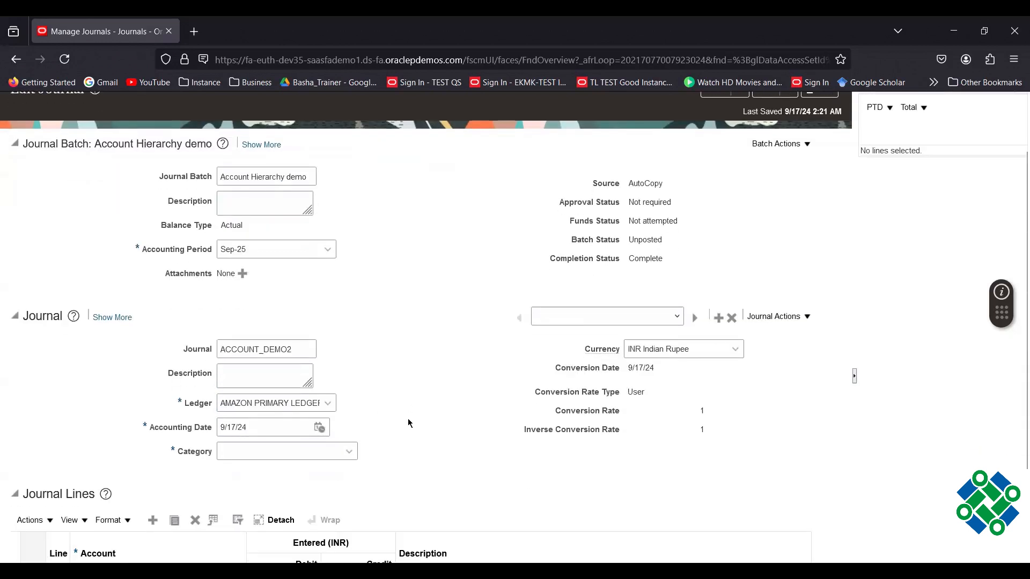
click(319, 428)
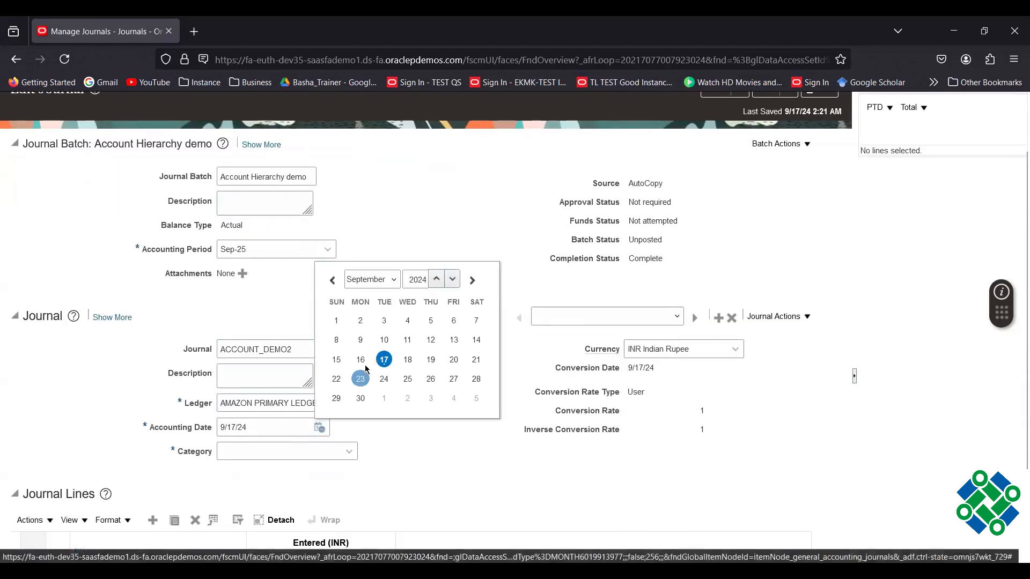
click(407, 360)
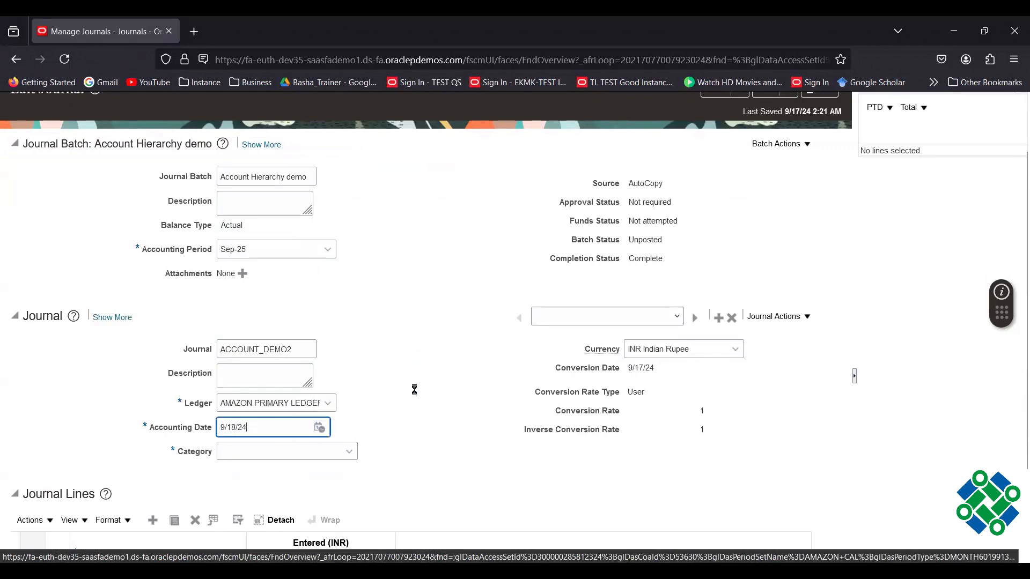
click(349, 452)
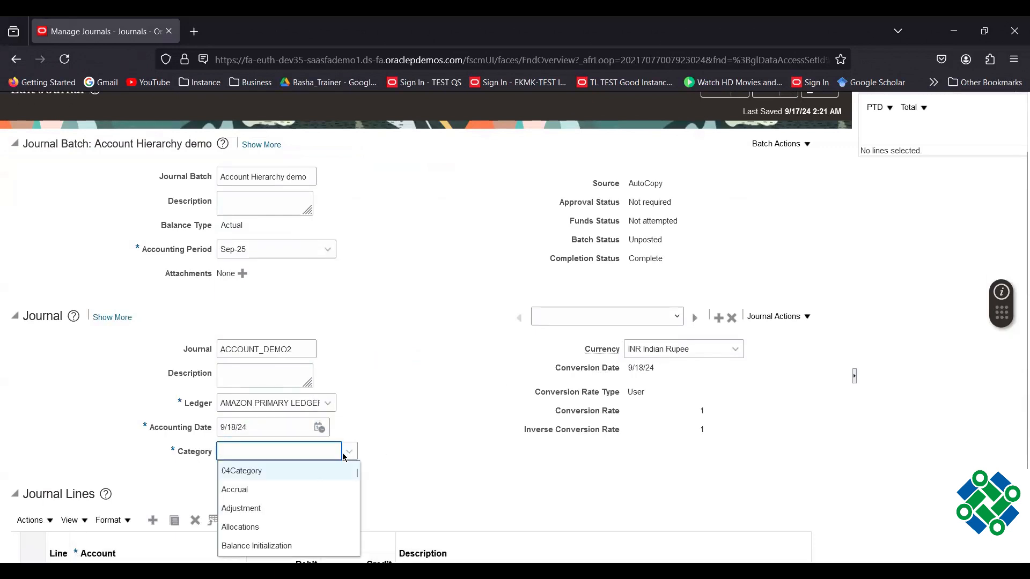
click(279, 527)
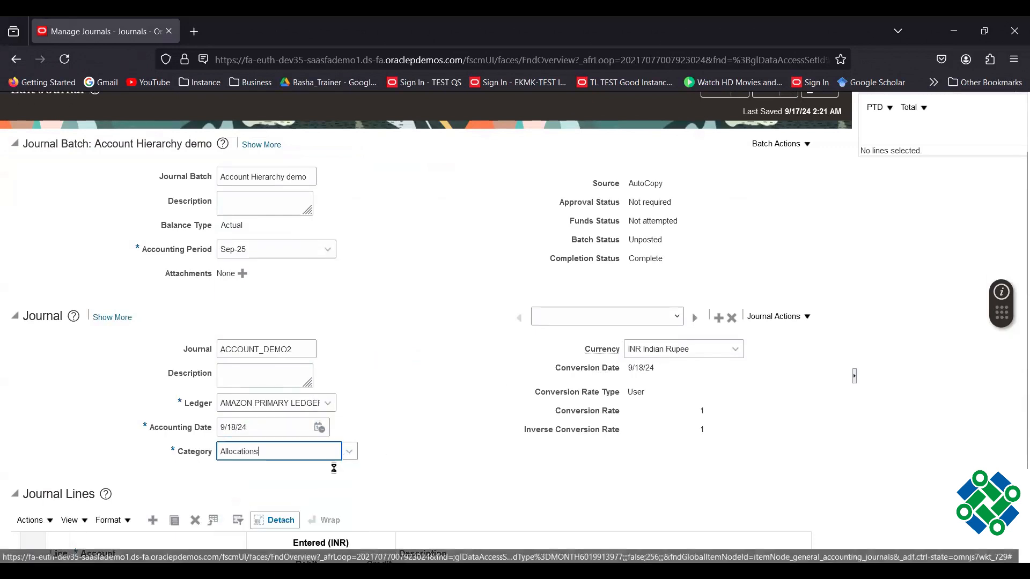
scroll(453, 392, down, 2)
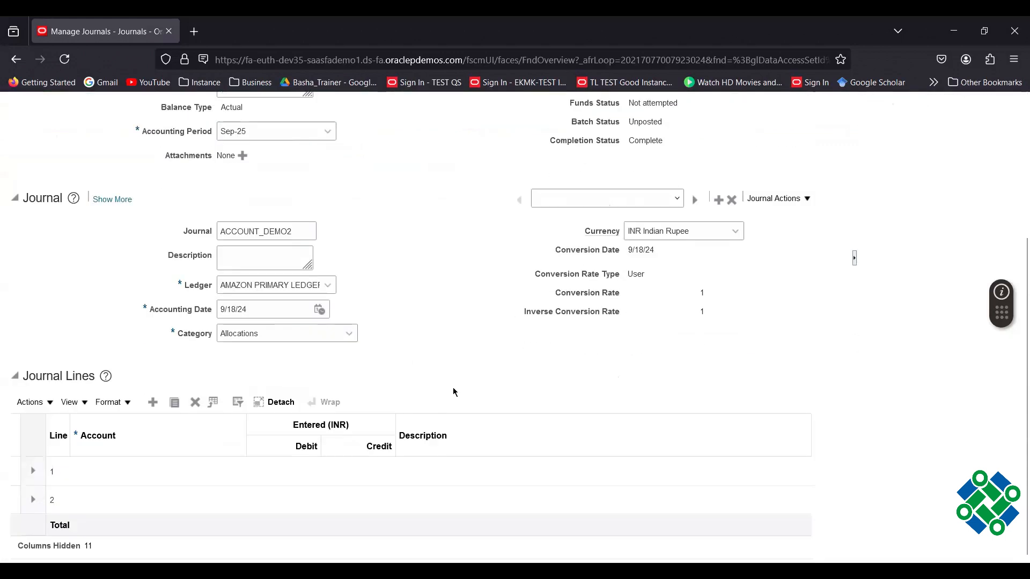
click(172, 473)
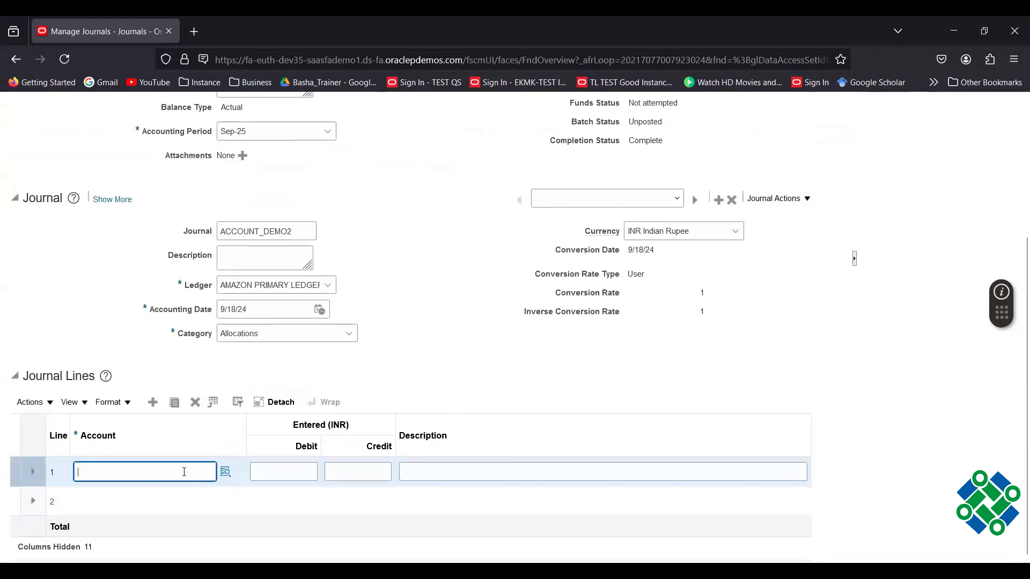
click(225, 472)
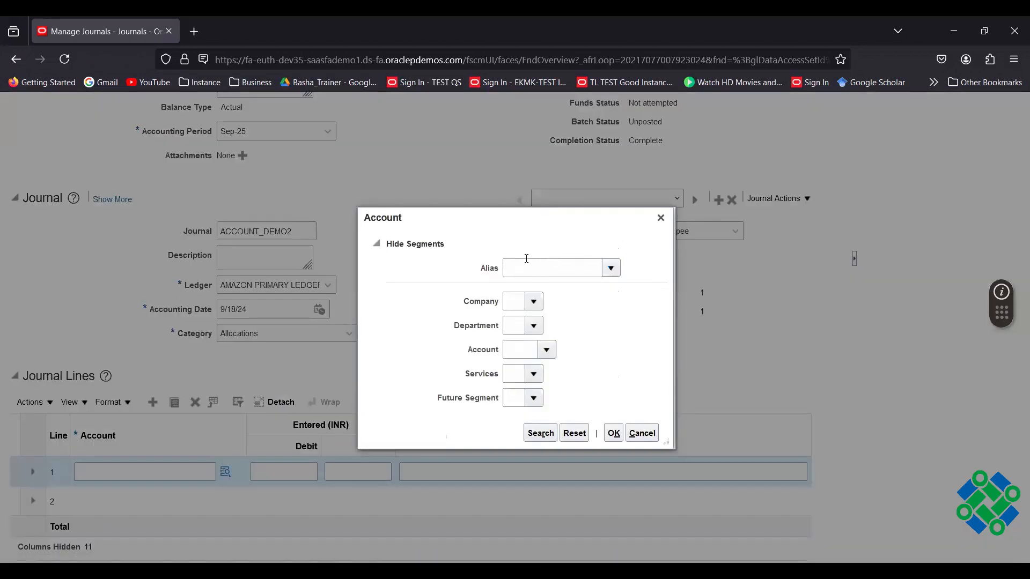
click(611, 268)
click(609, 292)
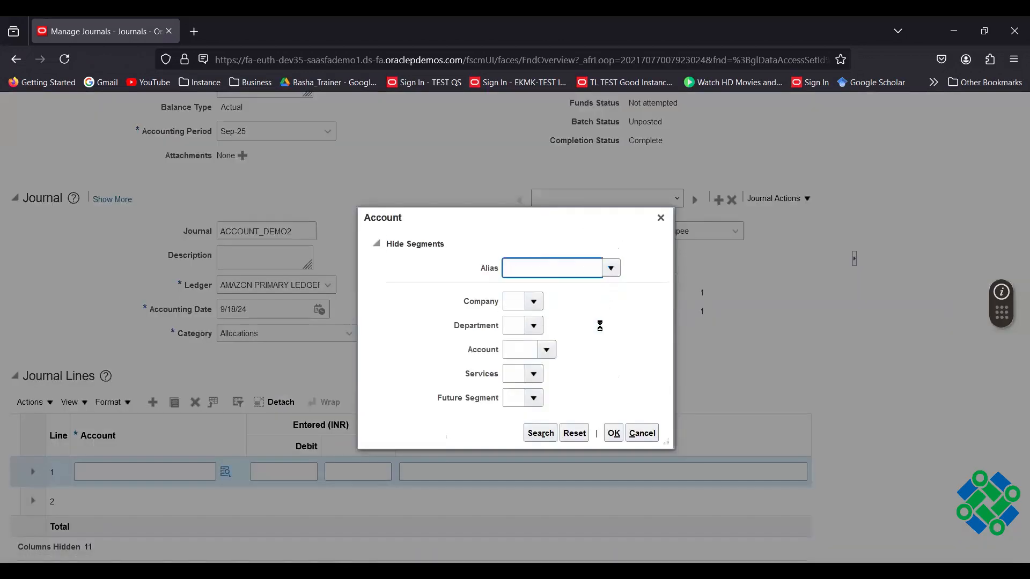
click(613, 435)
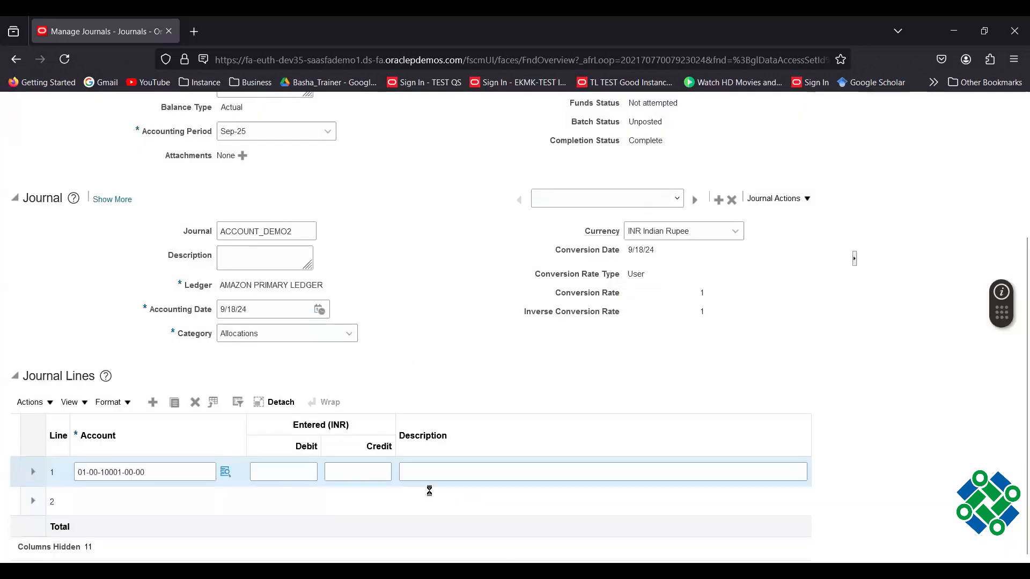
click(347, 471)
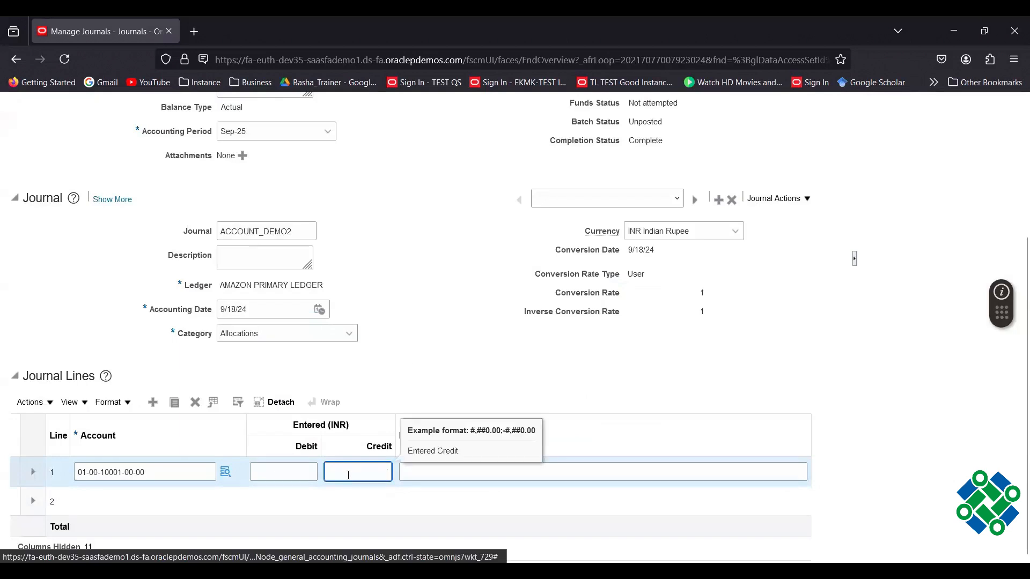
text(75000)
click(436, 339)
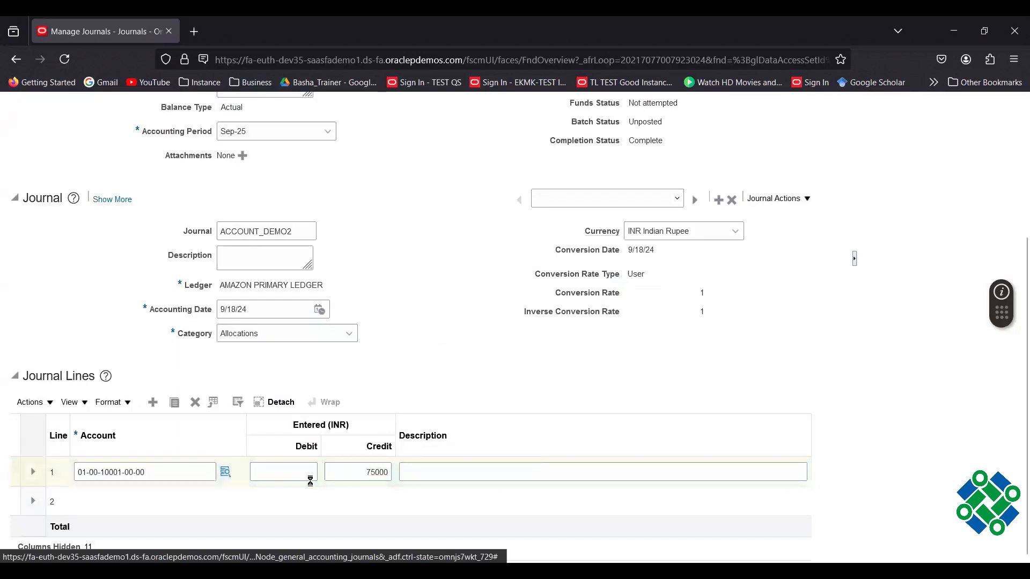
click(124, 506)
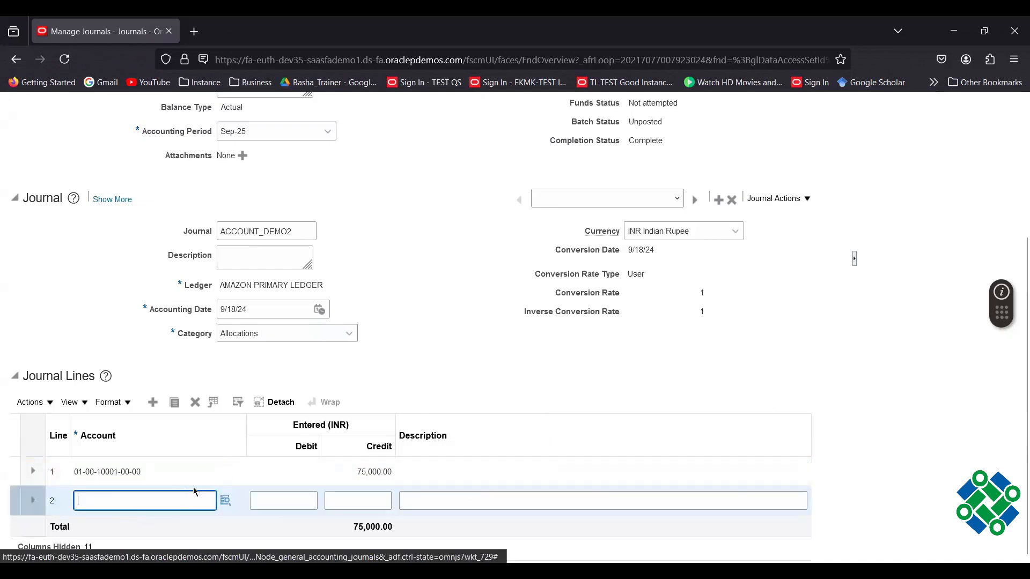
click(227, 503)
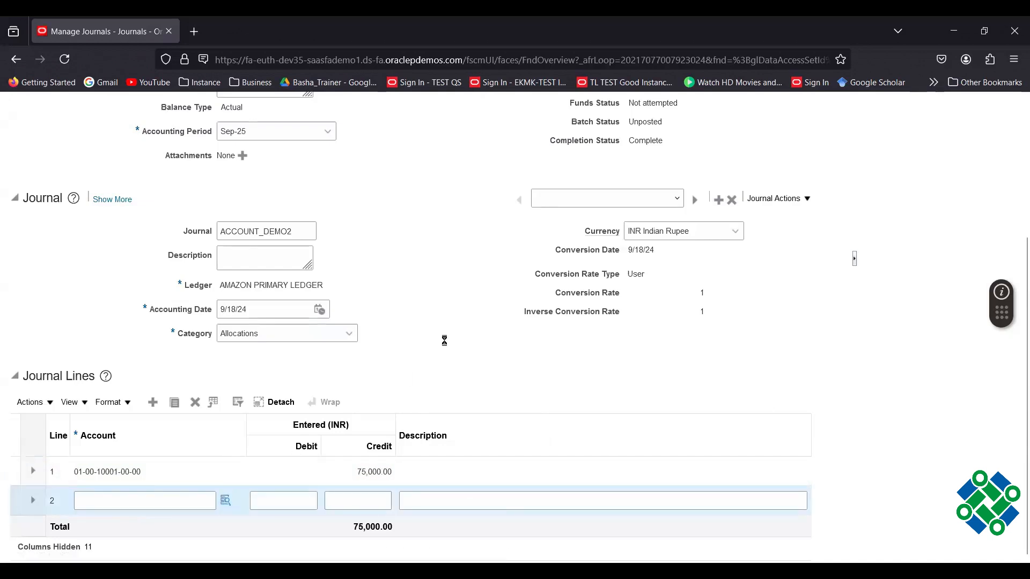
click(610, 268)
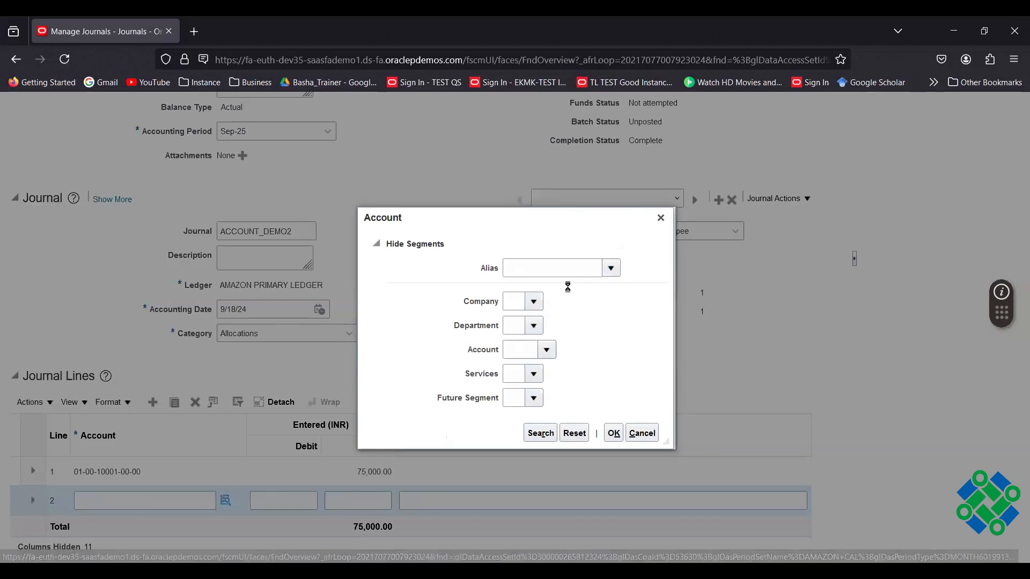
click(589, 292)
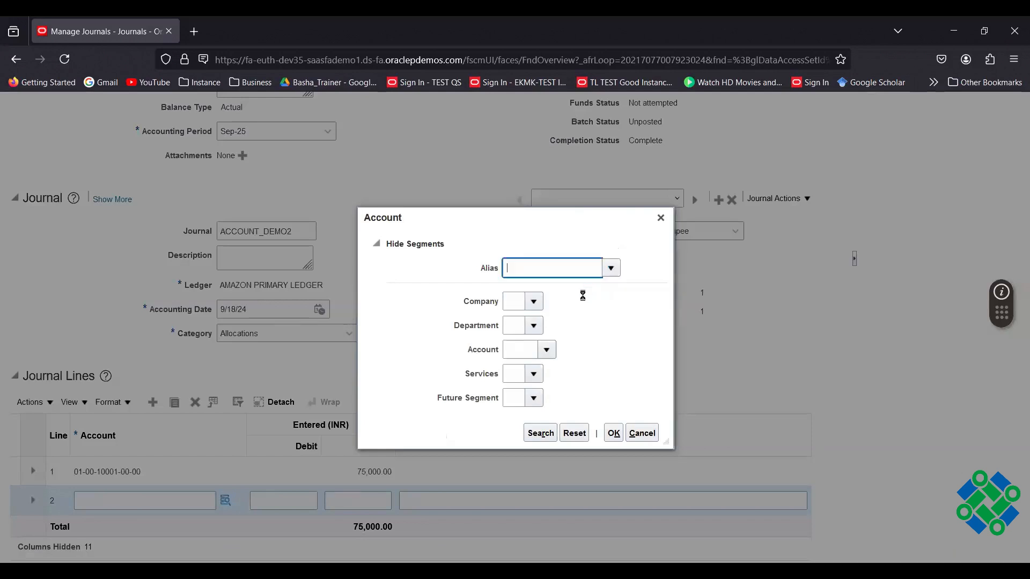
click(547, 349)
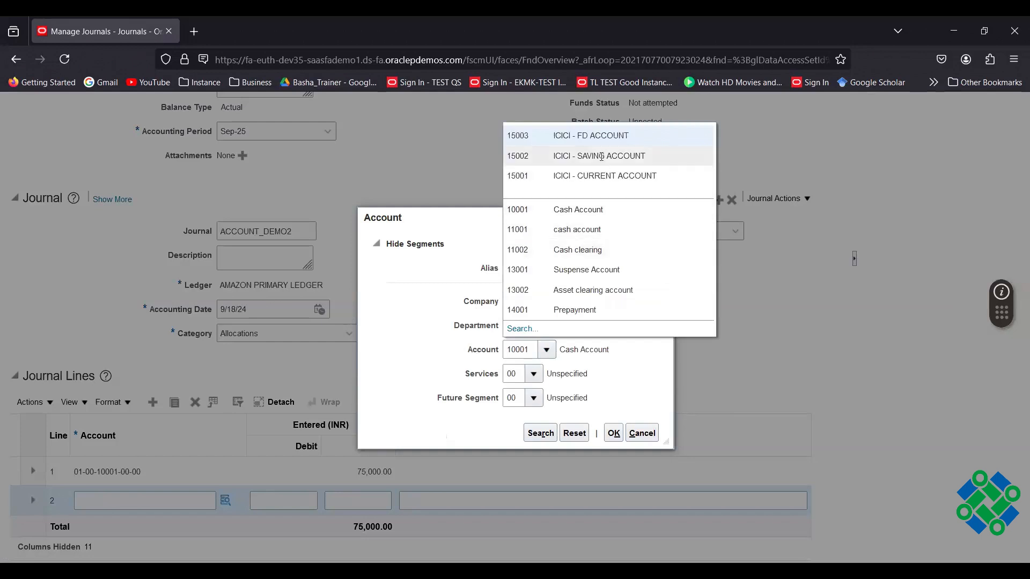
click(602, 176)
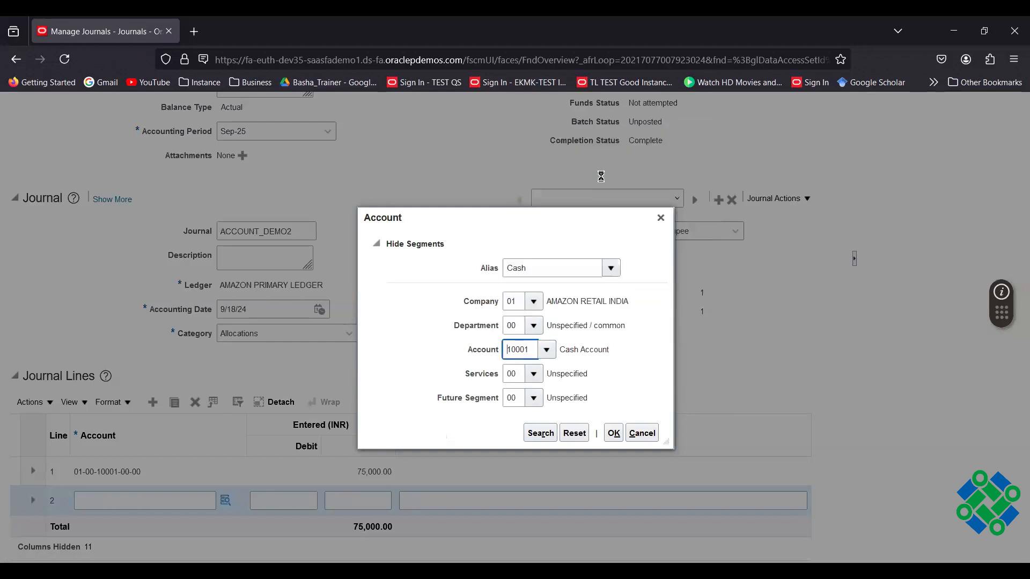
click(615, 436)
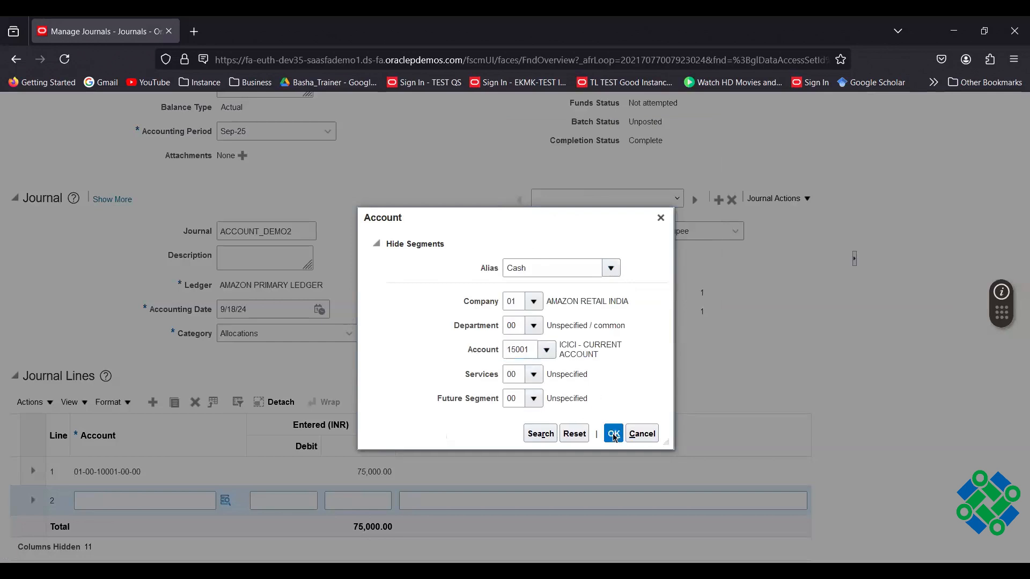
key(Tab)
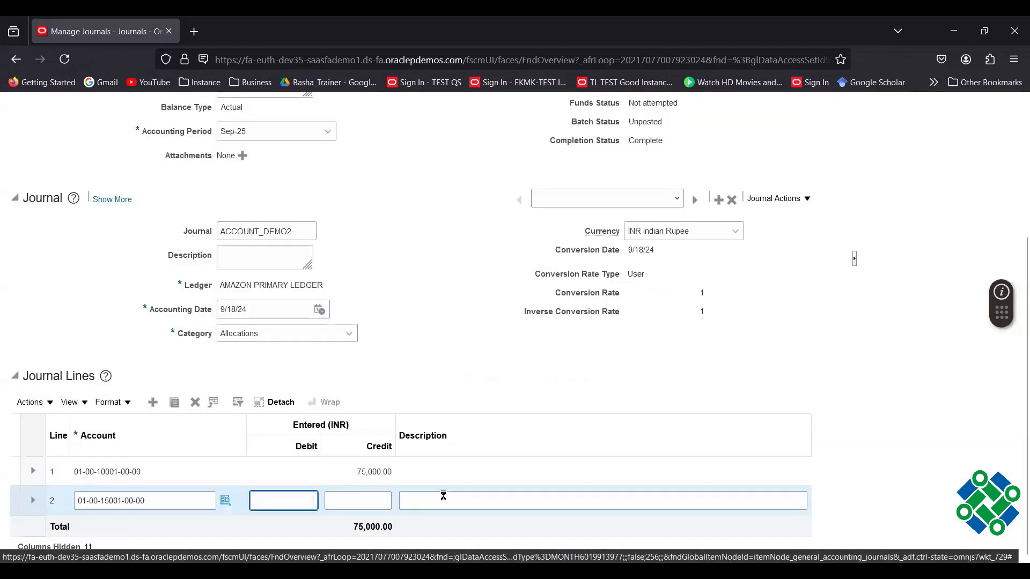
text(75000)
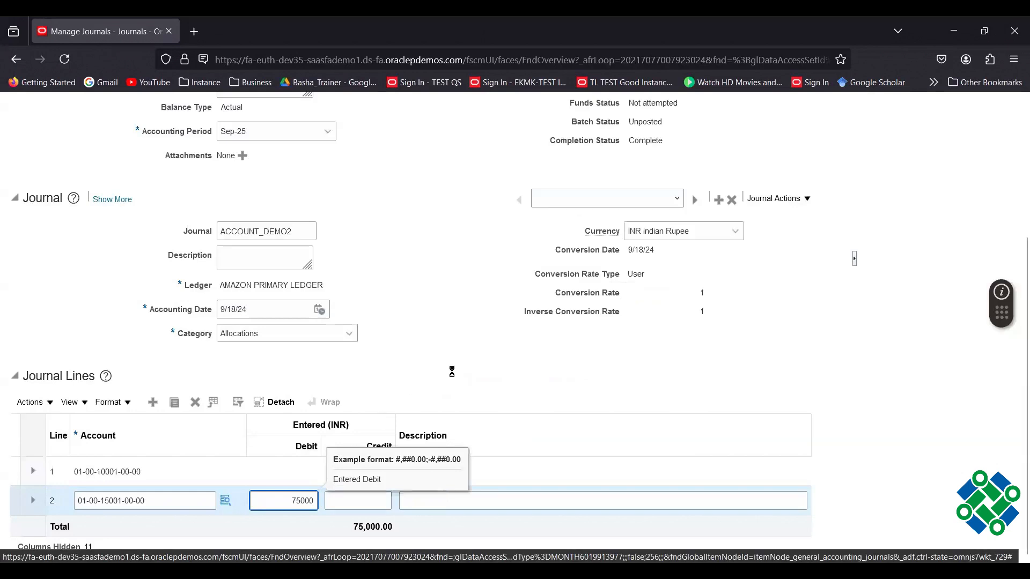
click(454, 374)
scroll(453, 377, up, 3)
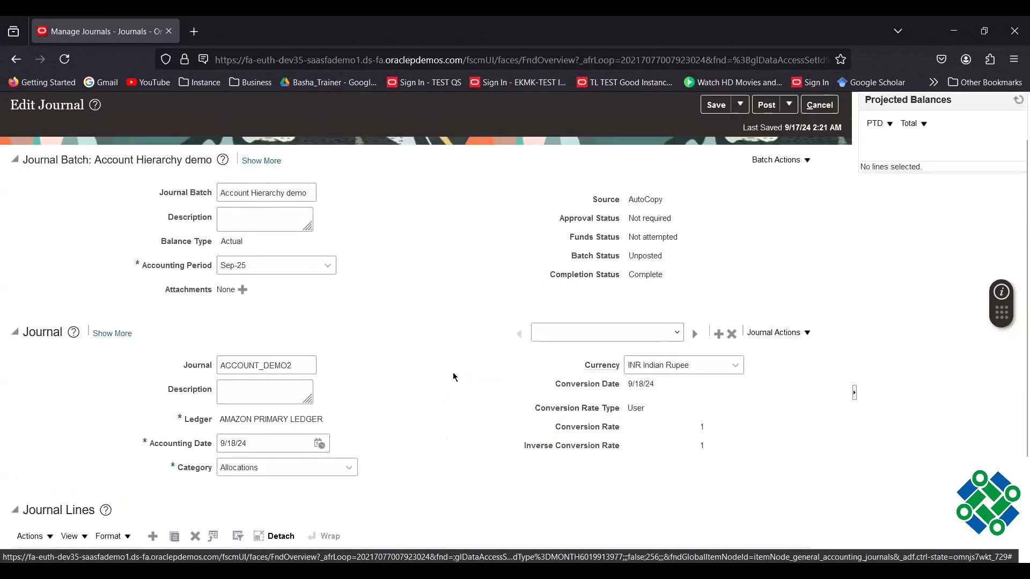
Save the ACCOUNT_DEMO2 journal.
click(705, 109)
scroll(482, 317, down, 3)
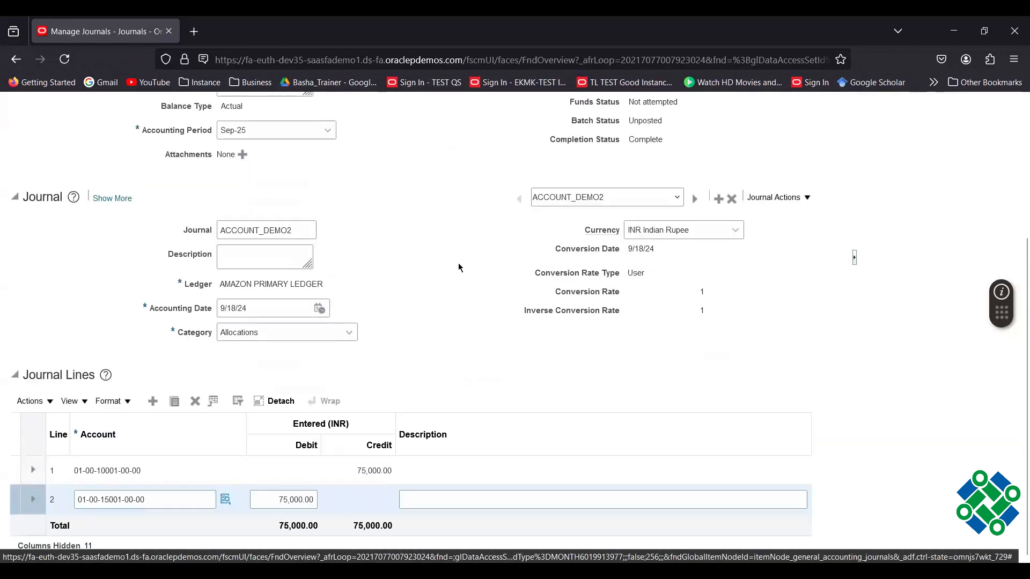
scroll(421, 213, up, 3)
scroll(439, 281, down, 2)
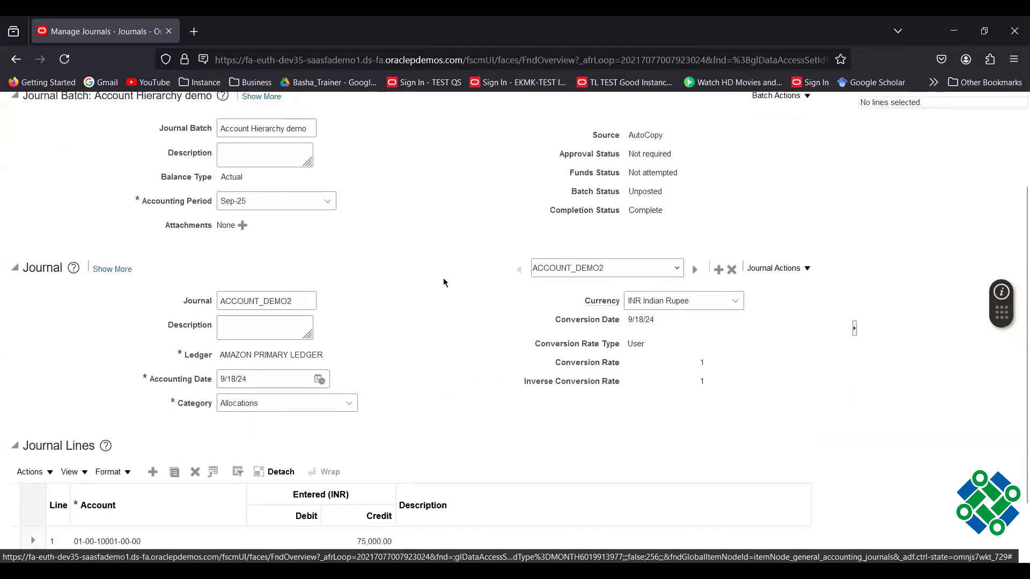
scroll(419, 338, down, 2)
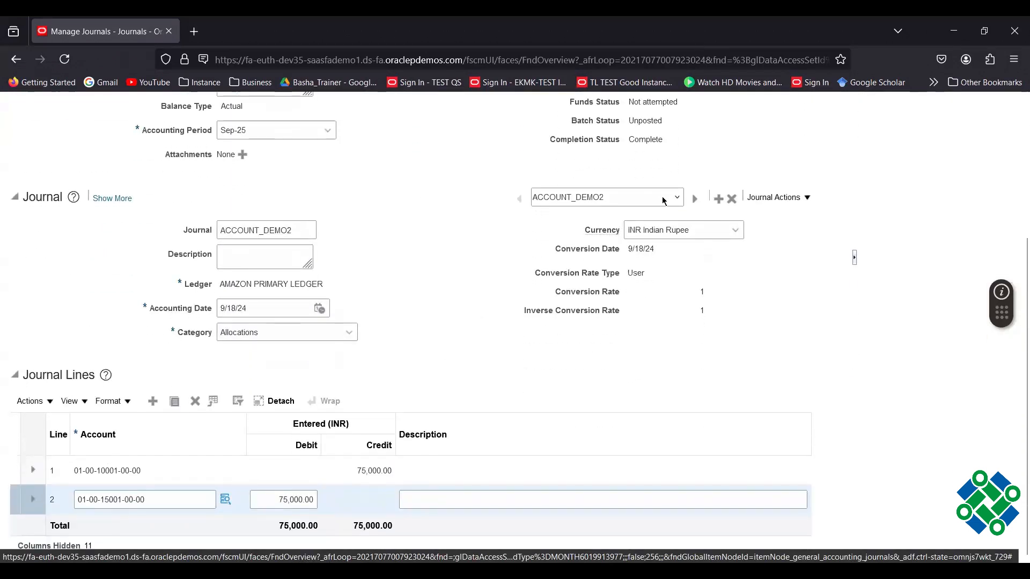
scroll(434, 266, up, 3)
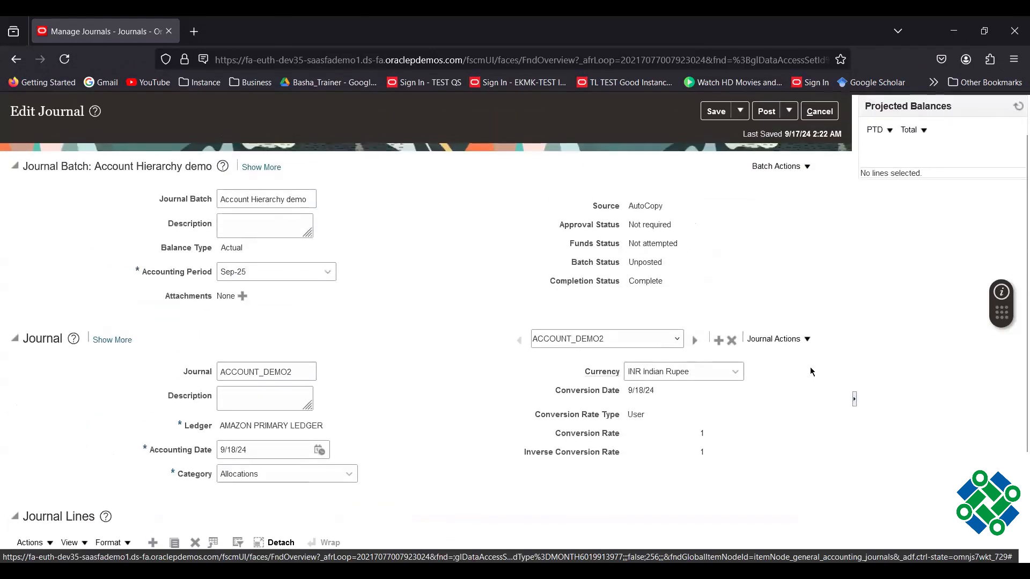
Switch to journal ICICI ACCOUNT_DEMO_1 and review its balanced 145,000 lines.
click(677, 339)
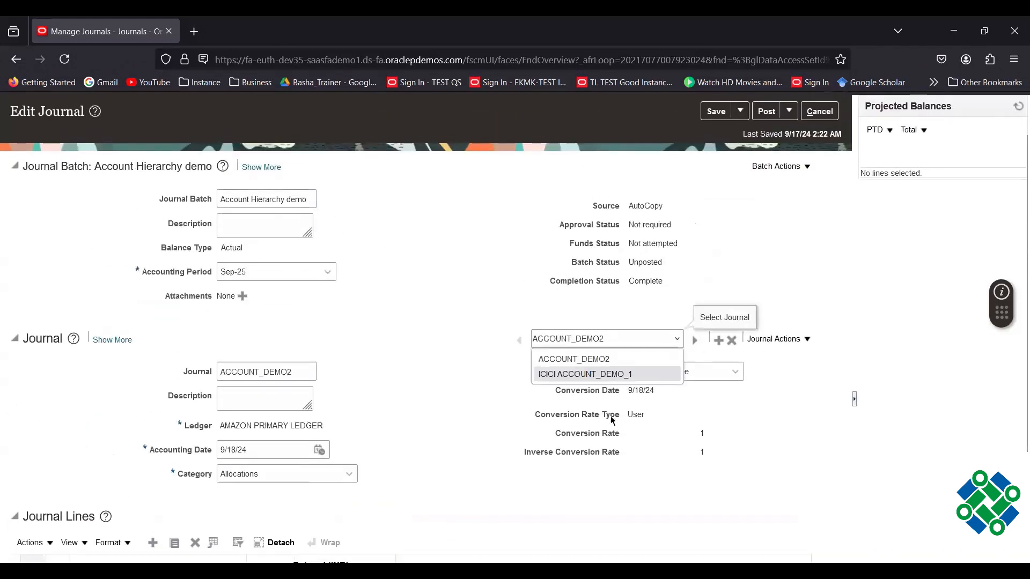
click(580, 373)
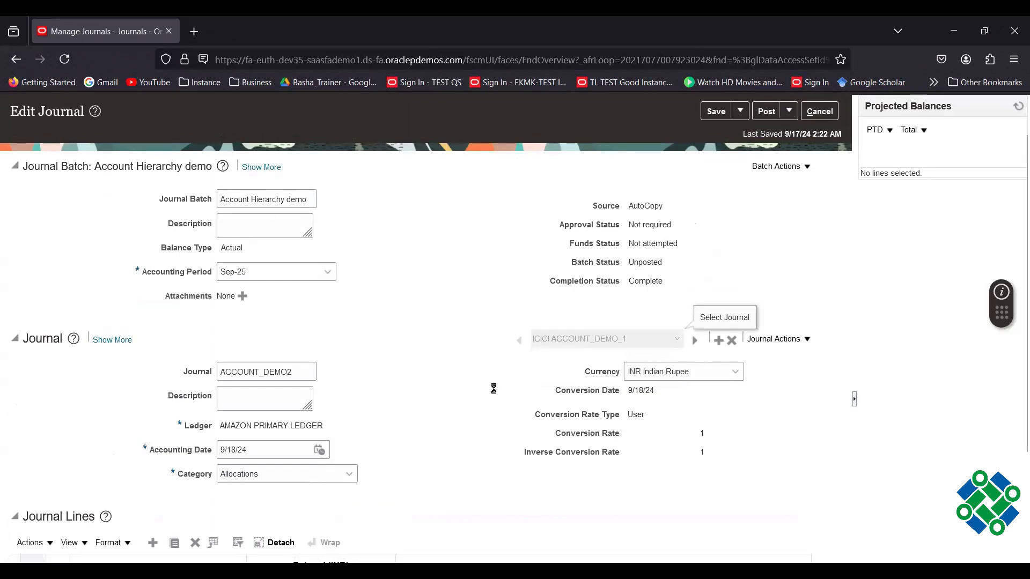
scroll(489, 389, down, 3)
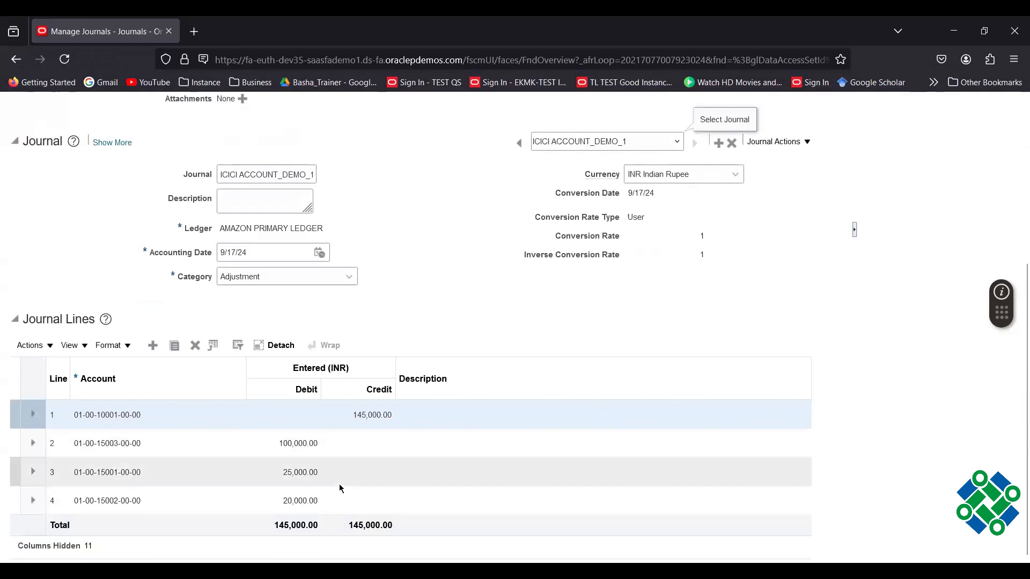
scroll(445, 340, up, 4)
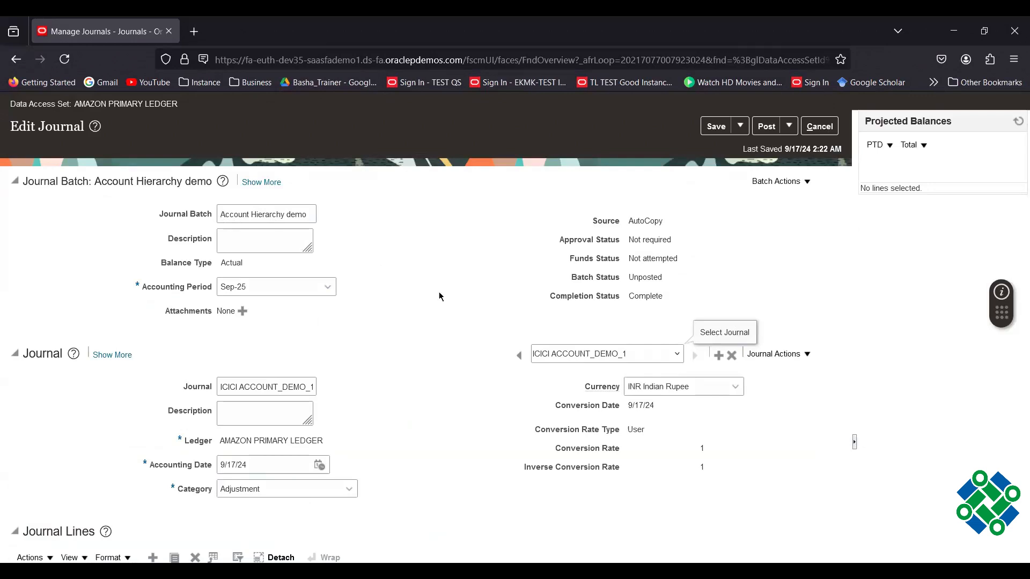
scroll(465, 340, down, 3)
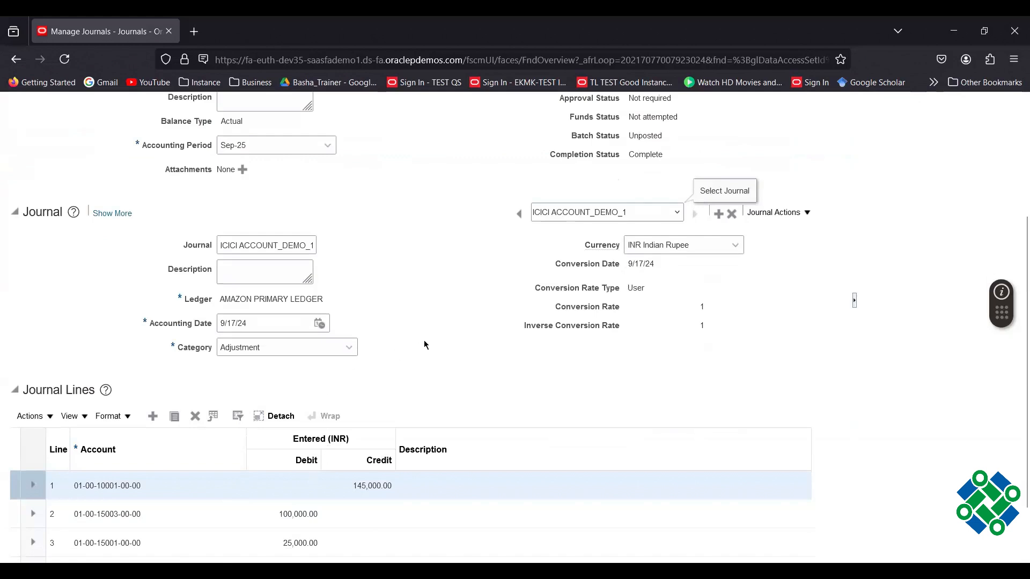
scroll(424, 347, down, 2)
scroll(376, 349, up, 5)
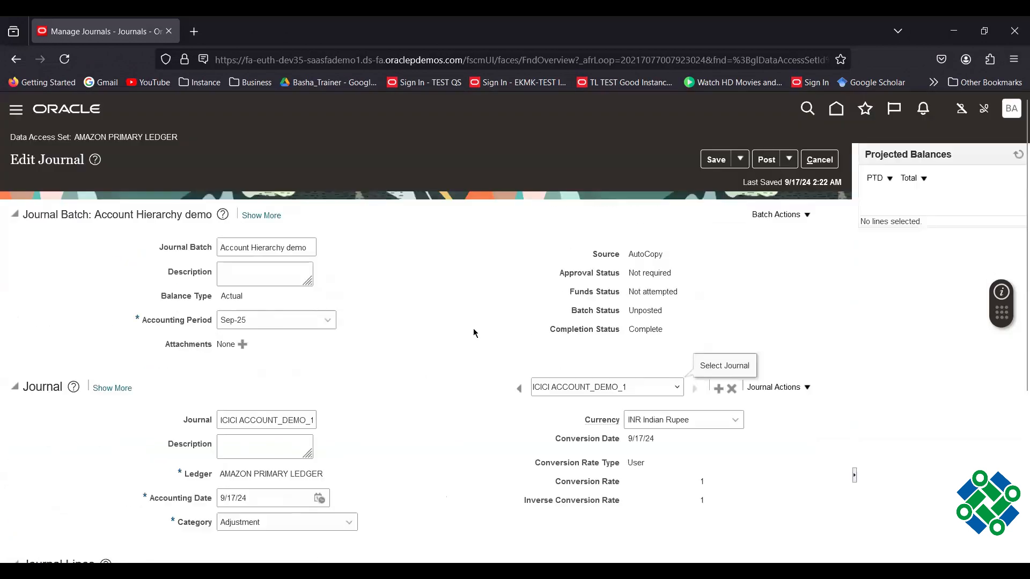
Post the Account Hierarchy demo batch and acknowledge the posting confirmation.
click(759, 165)
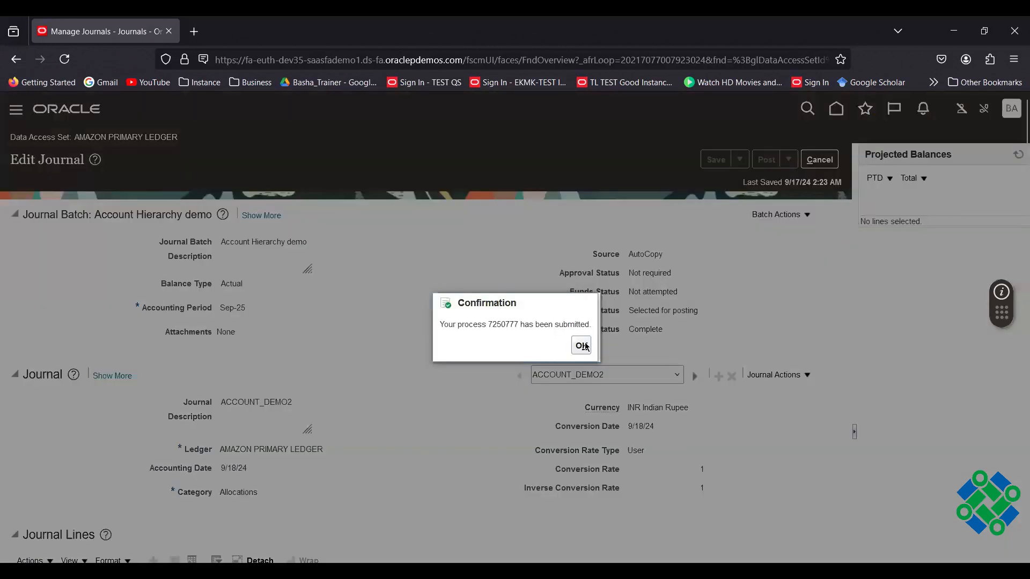
click(583, 346)
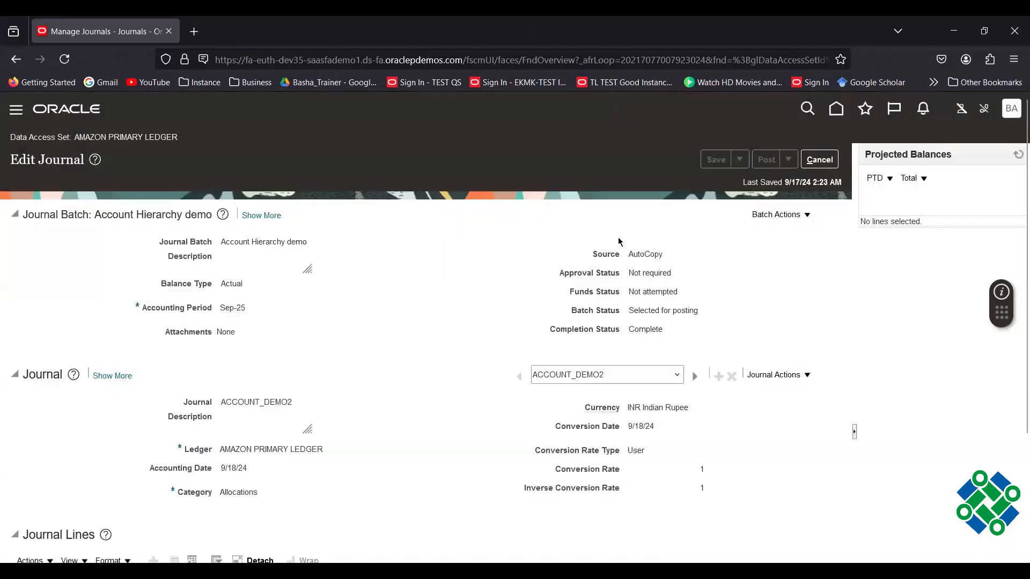
scroll(380, 298, down, 3)
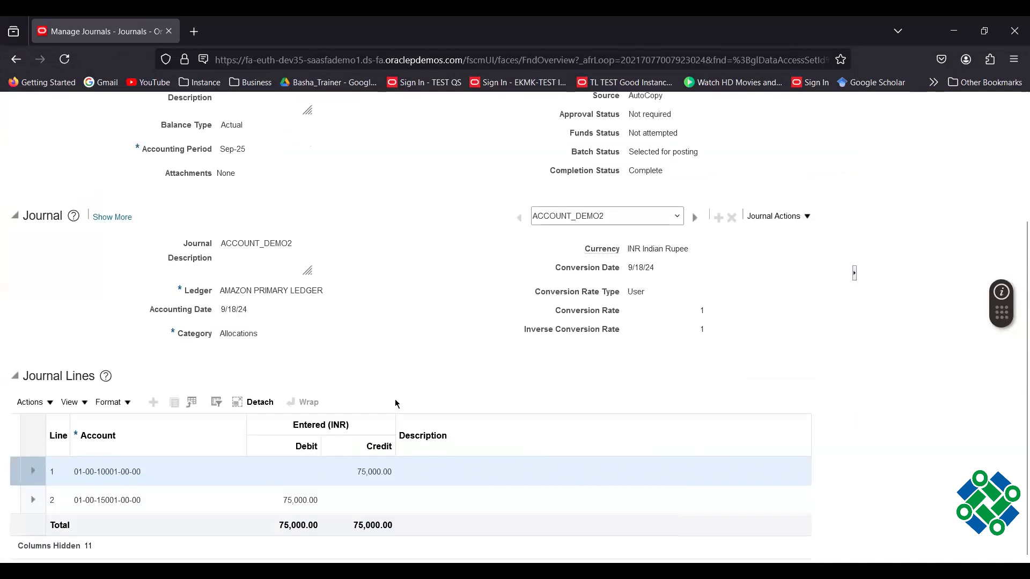
click(677, 215)
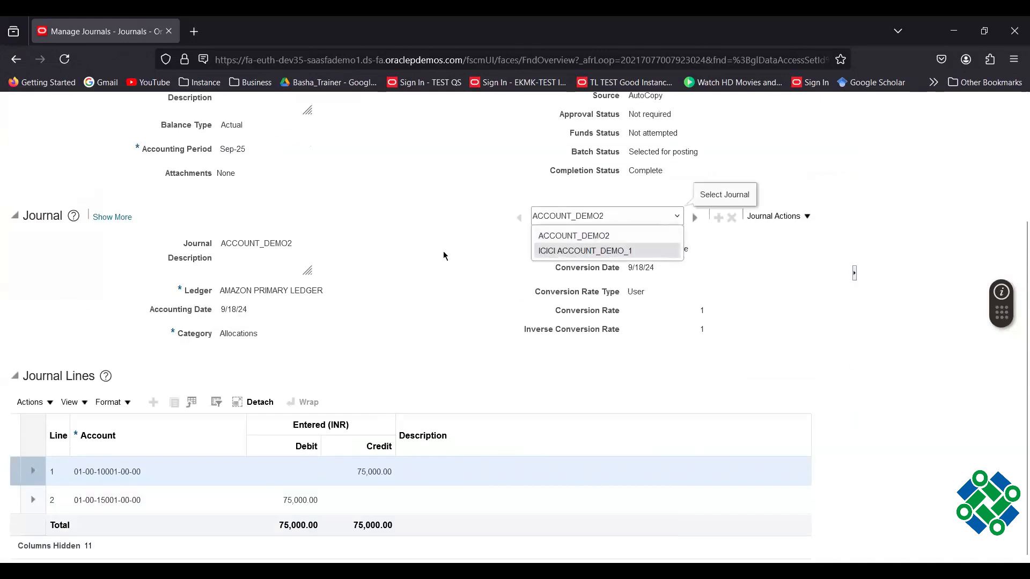
click(431, 241)
scroll(435, 246, up, 3)
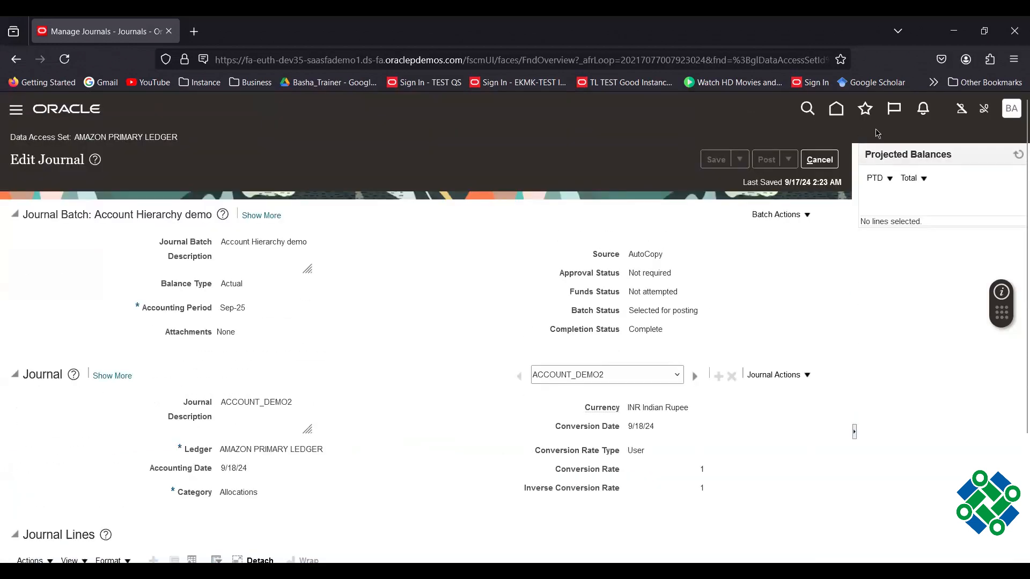
Return to Manage Journals and rerun the journal search to refresh the results.
click(821, 160)
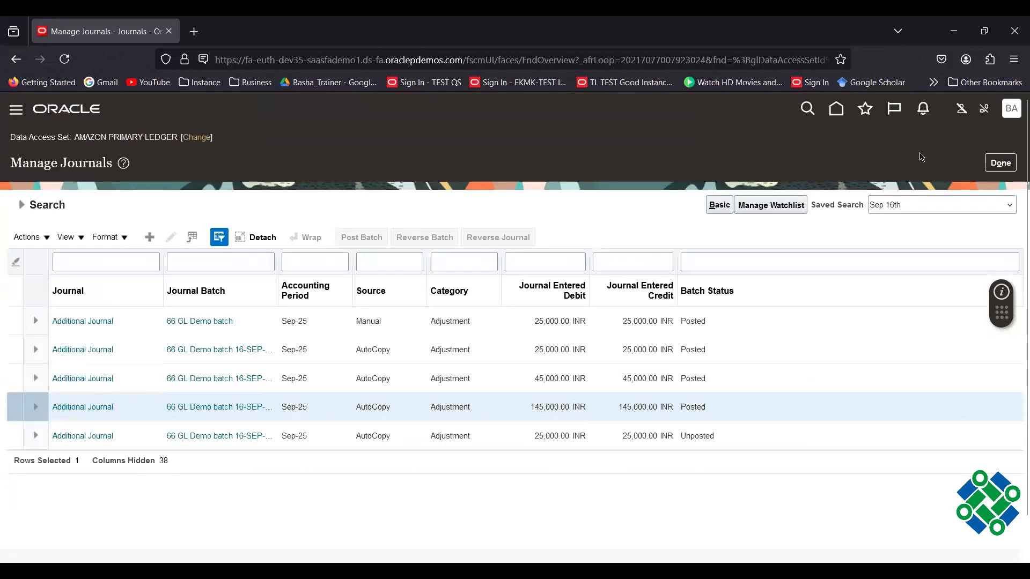
click(21, 204)
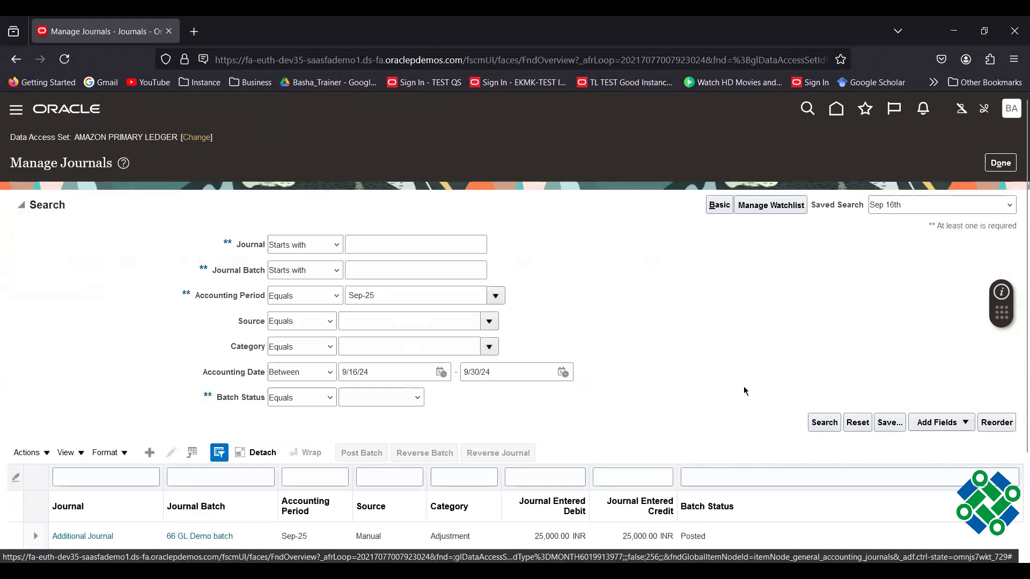
click(822, 424)
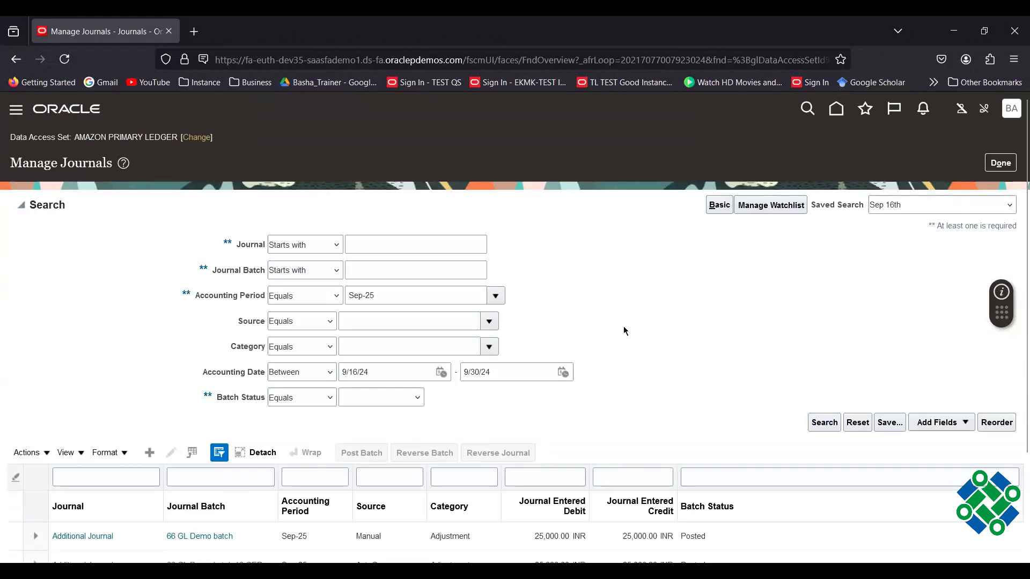
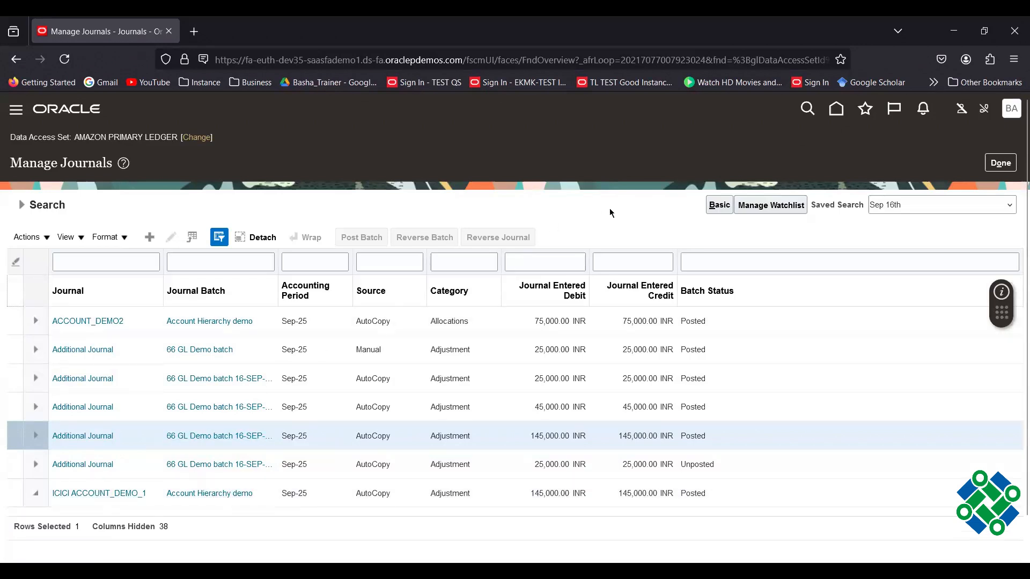
Open the ICICI ACCOUNT_DEMO_1 journal for editing and review its lines.
scroll(609, 212, down, 1)
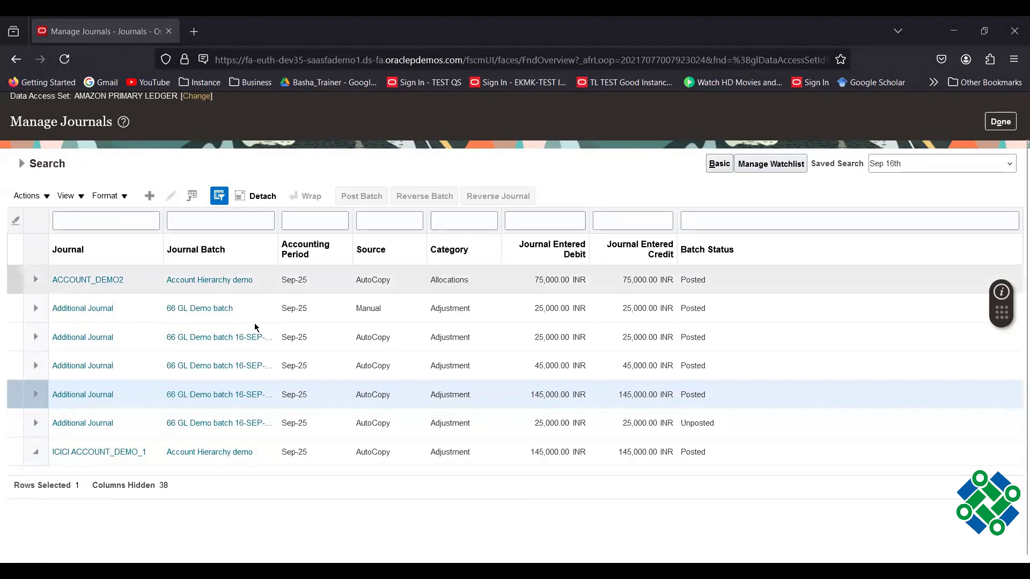
click(90, 454)
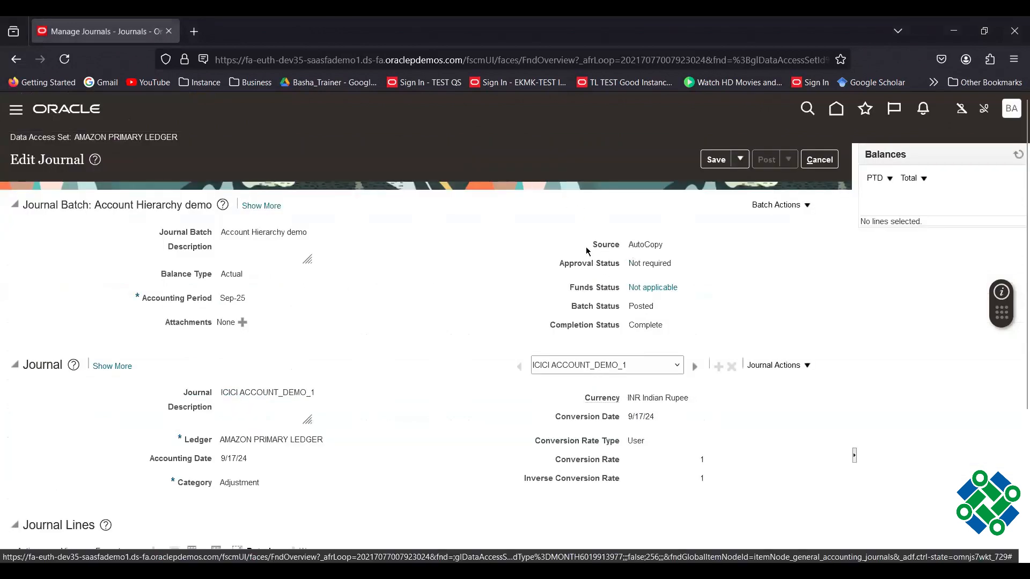
scroll(483, 294, down, 4)
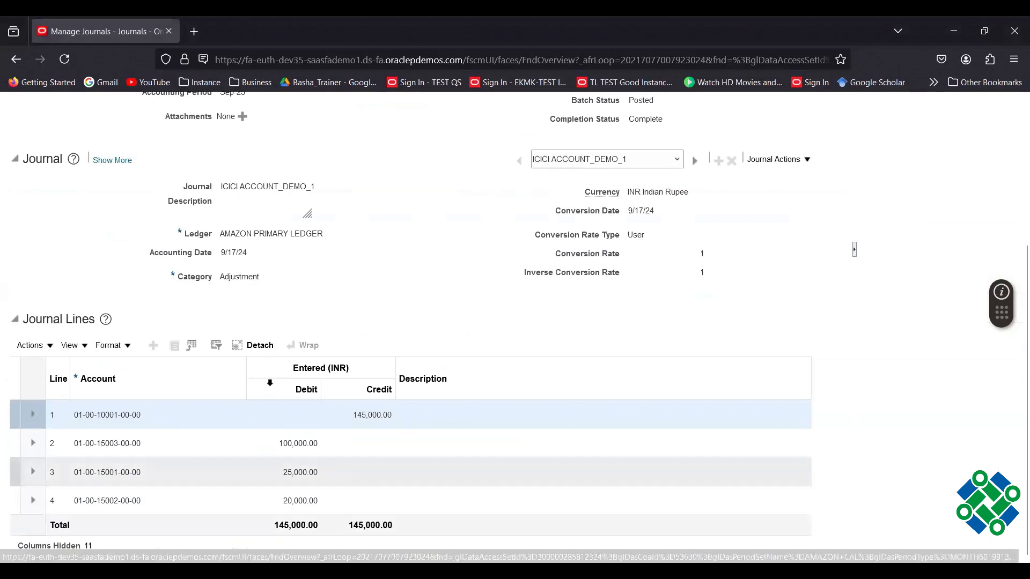
scroll(460, 284, up, 4)
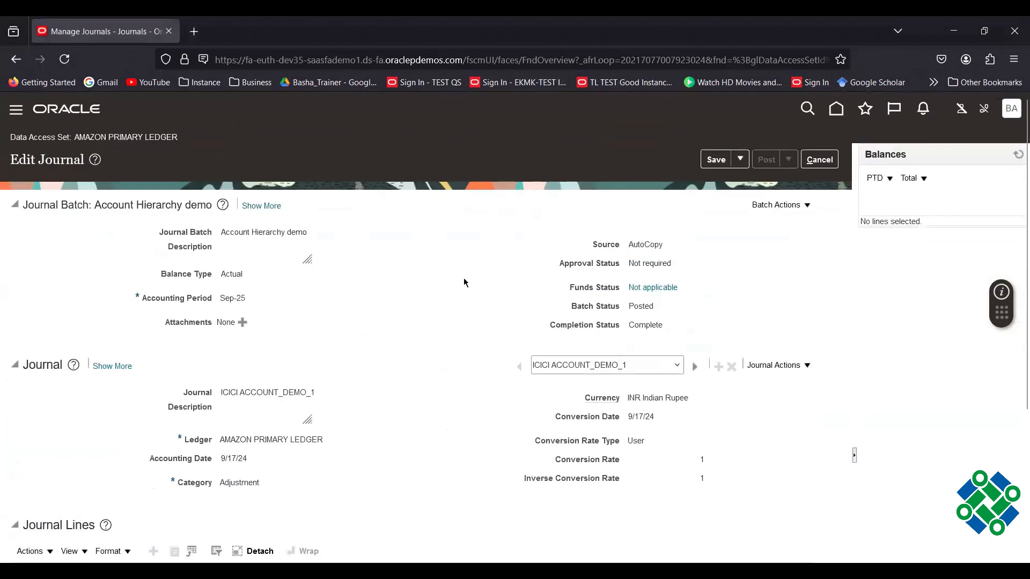
scroll(524, 272, down, 3)
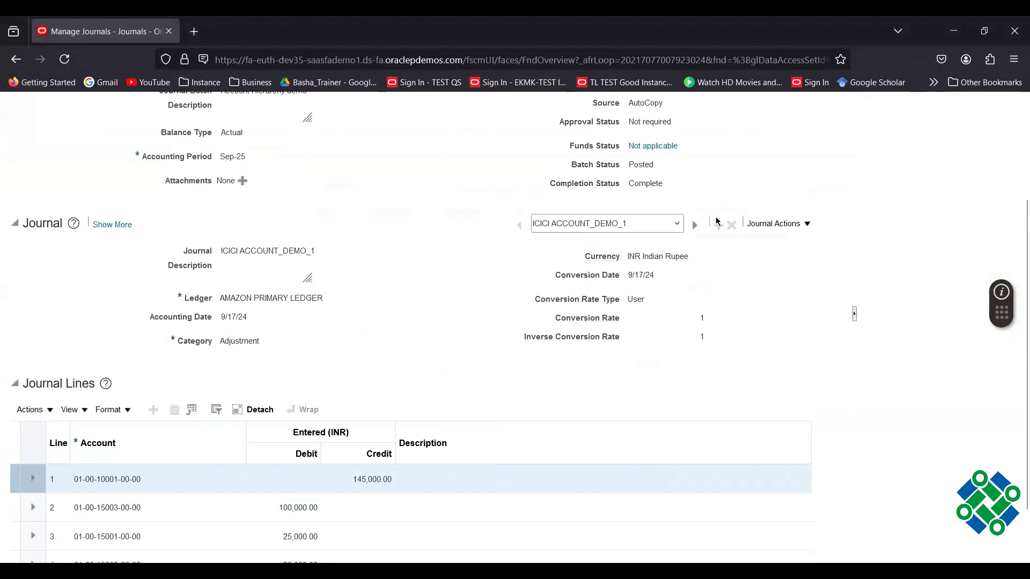
Switch to the ACCOUNT_DEMO2 journal and review its 75,000 INR lines.
click(677, 224)
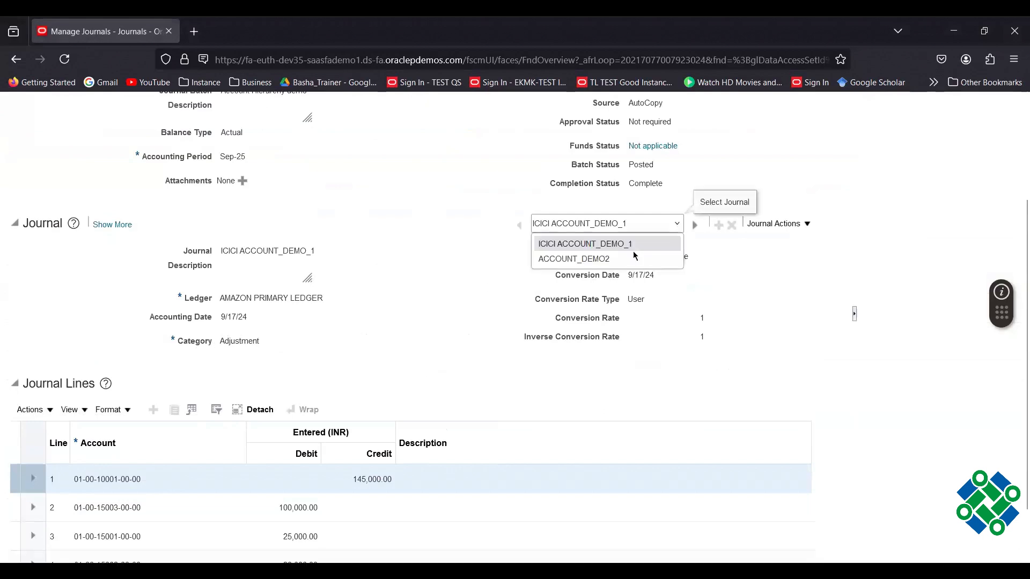
click(606, 259)
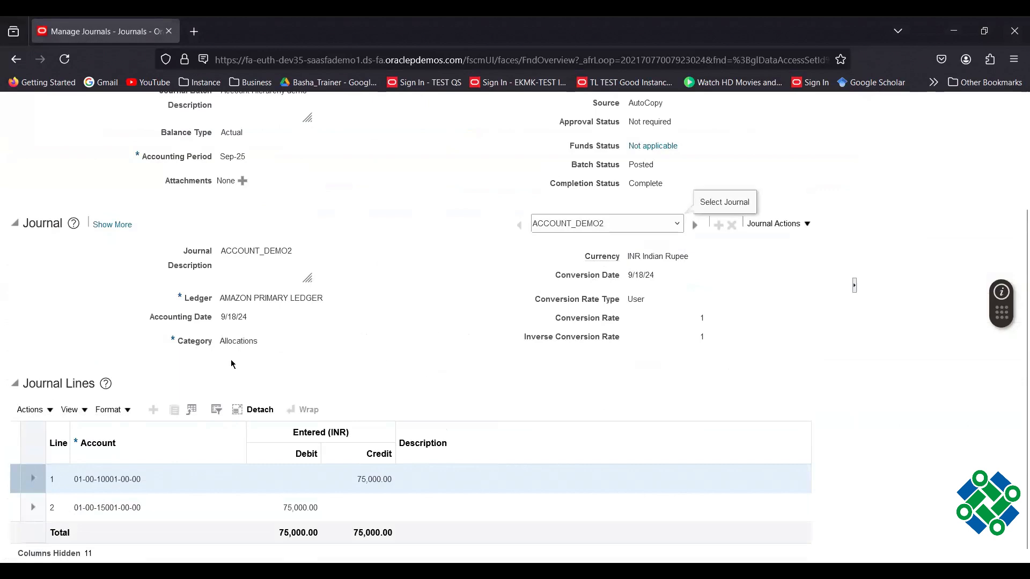
scroll(407, 345, up, 3)
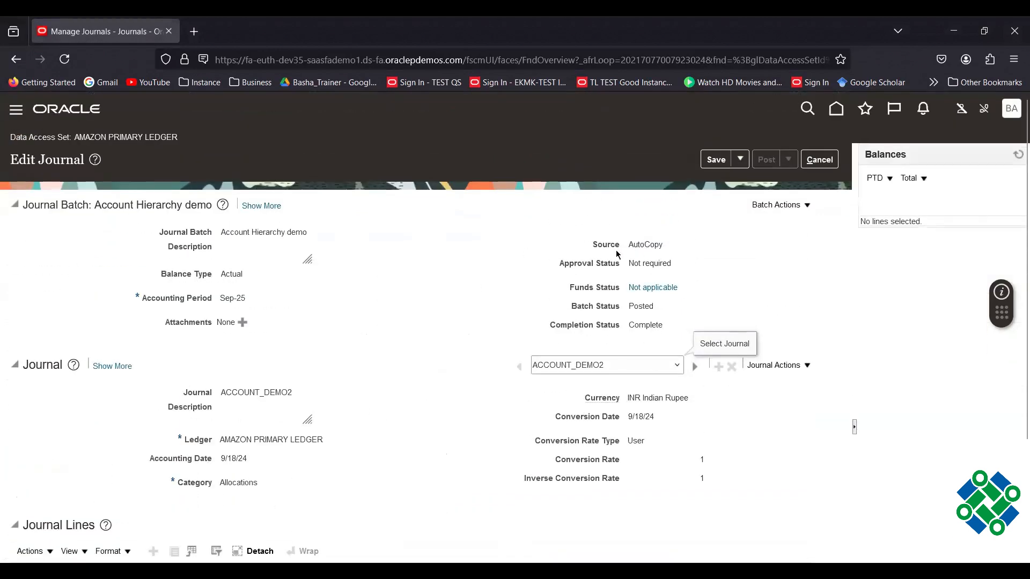
scroll(454, 338, down, 1)
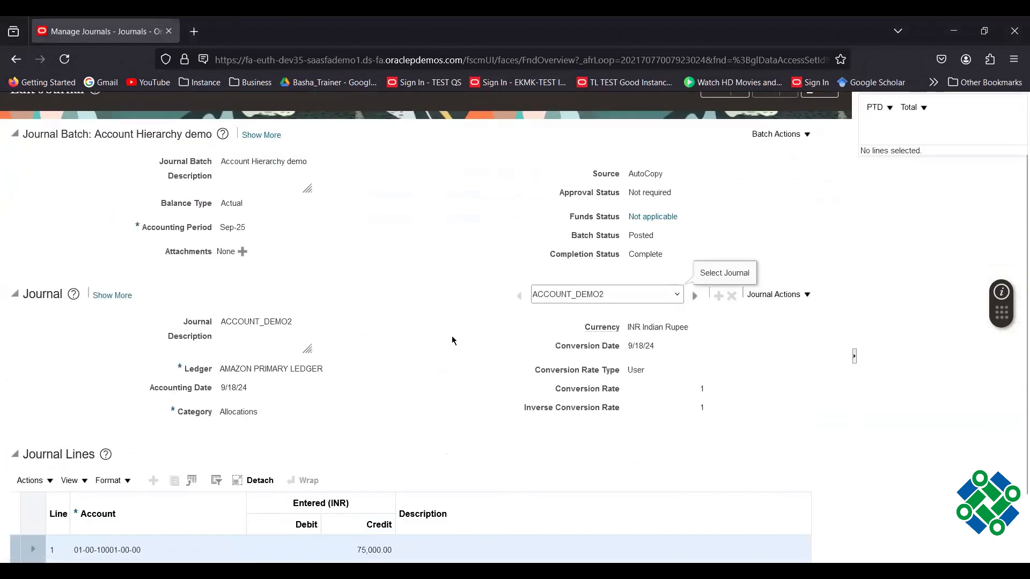
scroll(454, 338, down, 1)
scroll(456, 327, up, 1)
scroll(456, 325, up, 2)
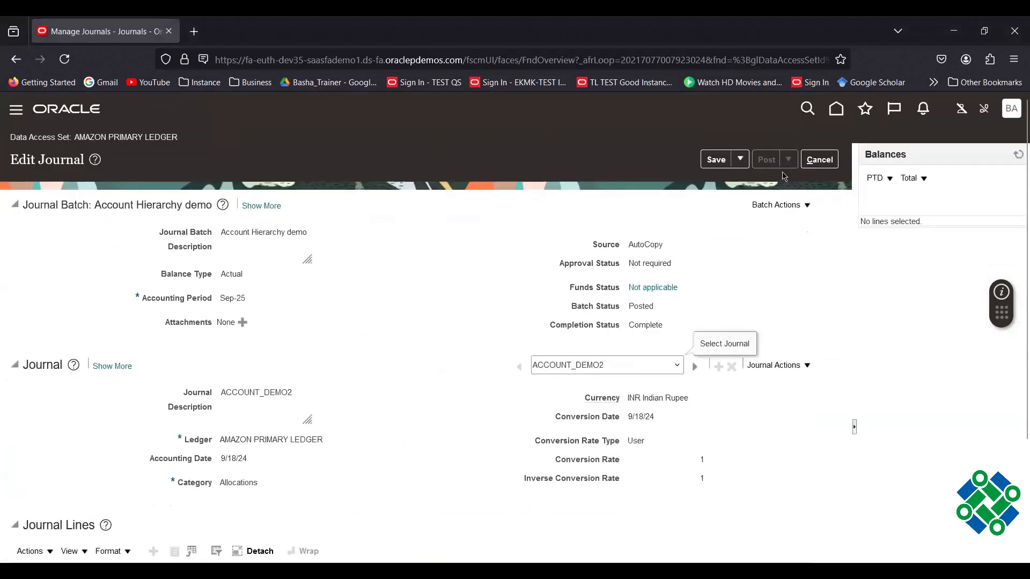
Cancel the Edit Journal page without saving, returning to the Sep-25 Manage Journals list.
click(824, 163)
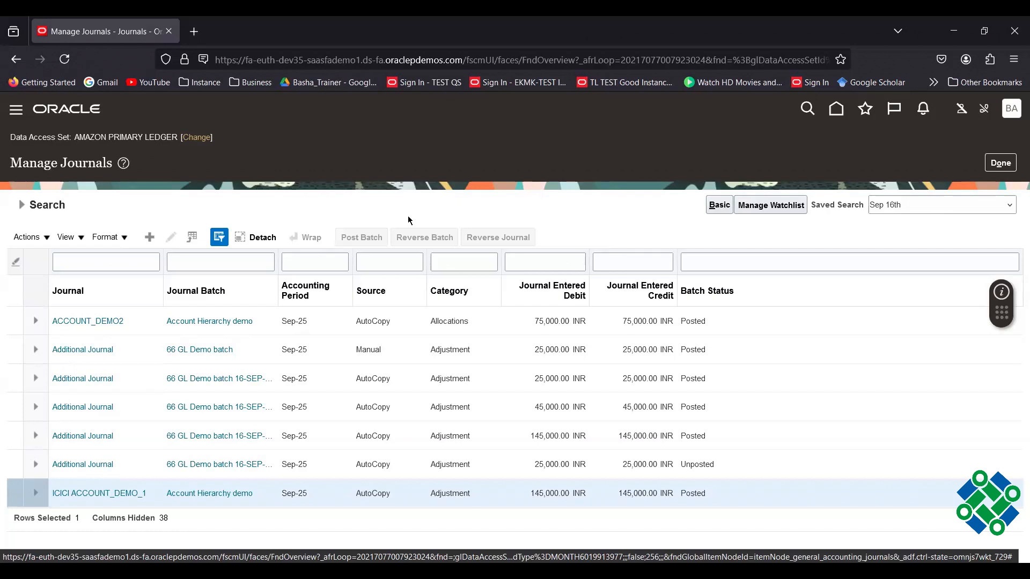
Reopen ICICI ACCOUNT_DEMO_1 and check its 9/17/24 accounting date and Sep-25 period.
click(98, 494)
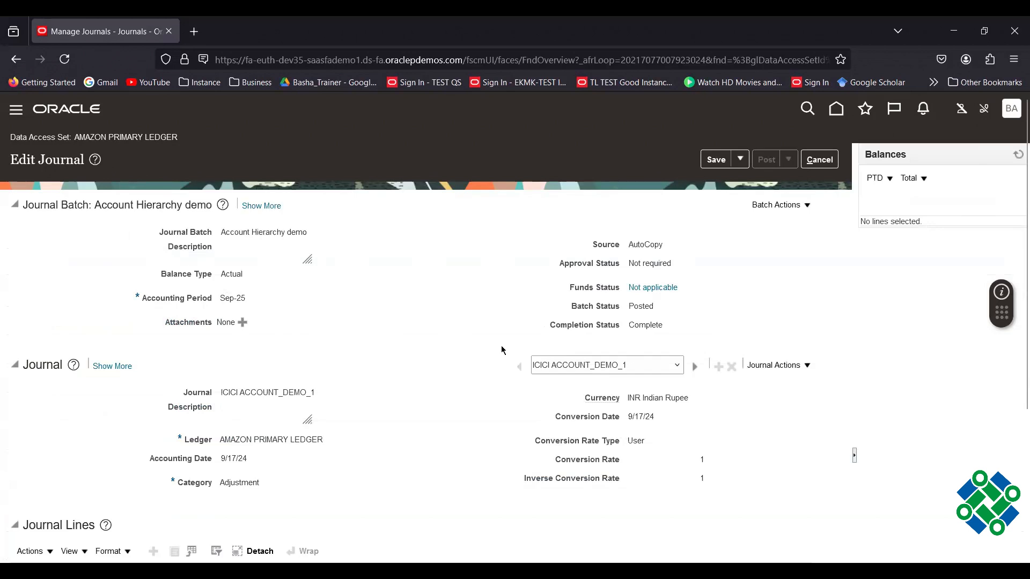
scroll(501, 345, down, 2)
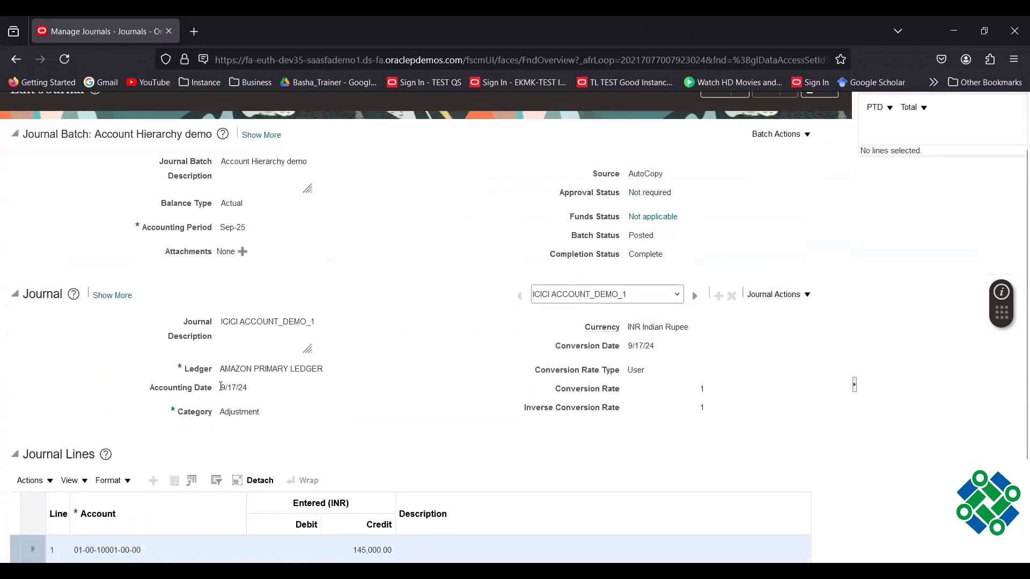
drag(220, 387, 227, 387)
scroll(398, 237, up, 2)
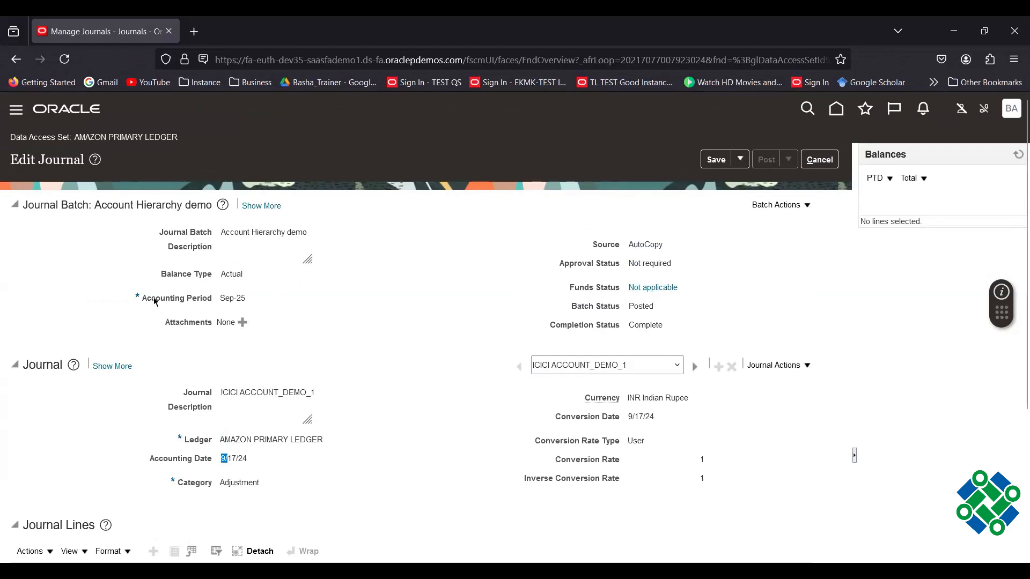
drag(139, 296, 207, 306)
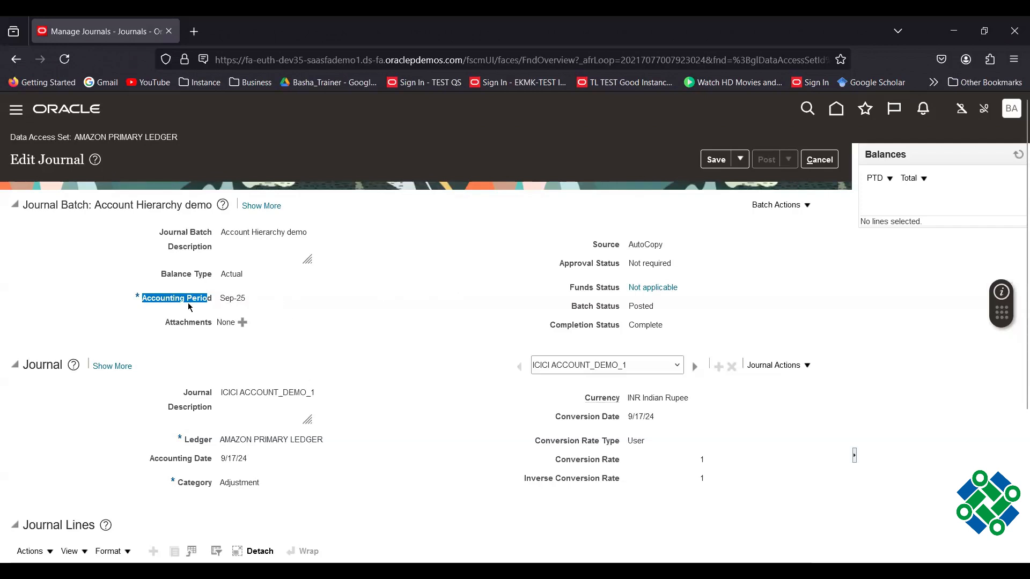
Confirm in Scheduled Processes that Publish Chart of Account Hierarchies succeeded, then return home.
click(819, 159)
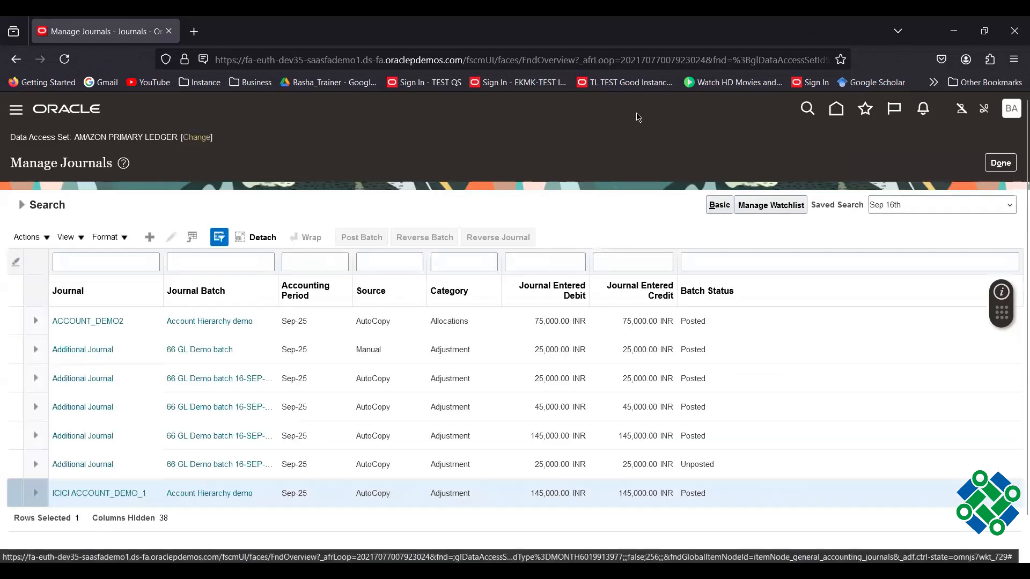
click(838, 111)
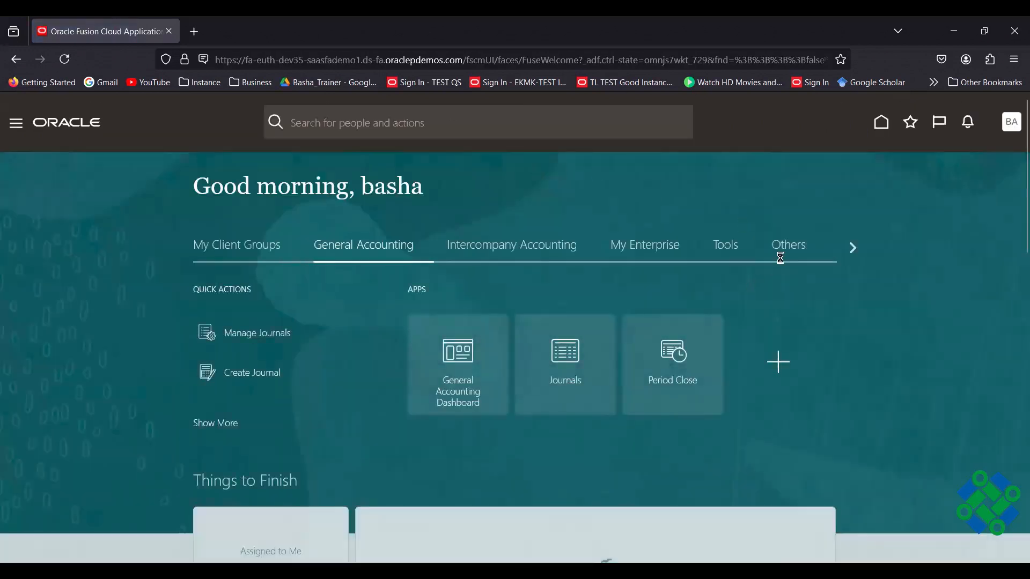
click(736, 248)
click(571, 369)
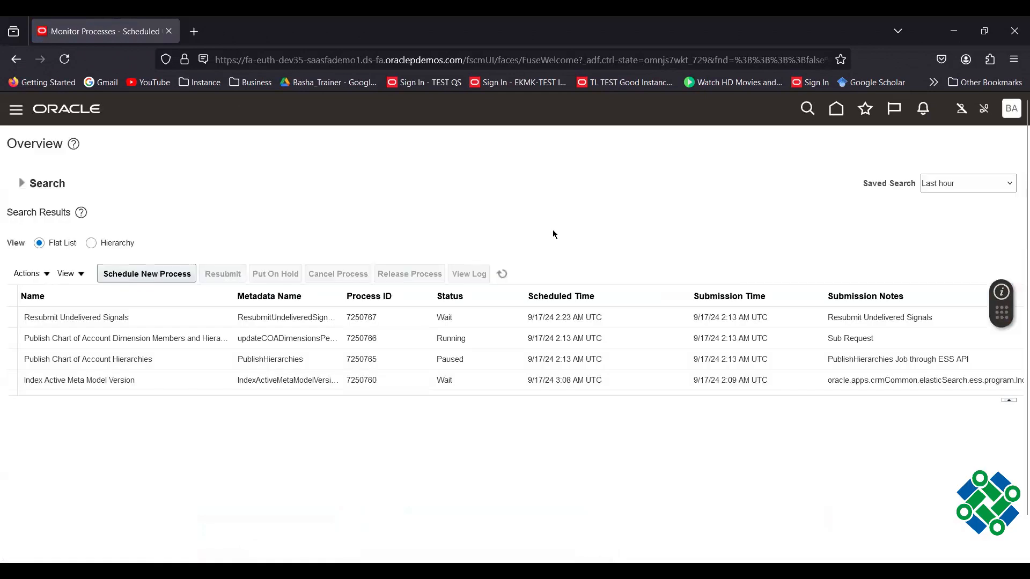
click(503, 274)
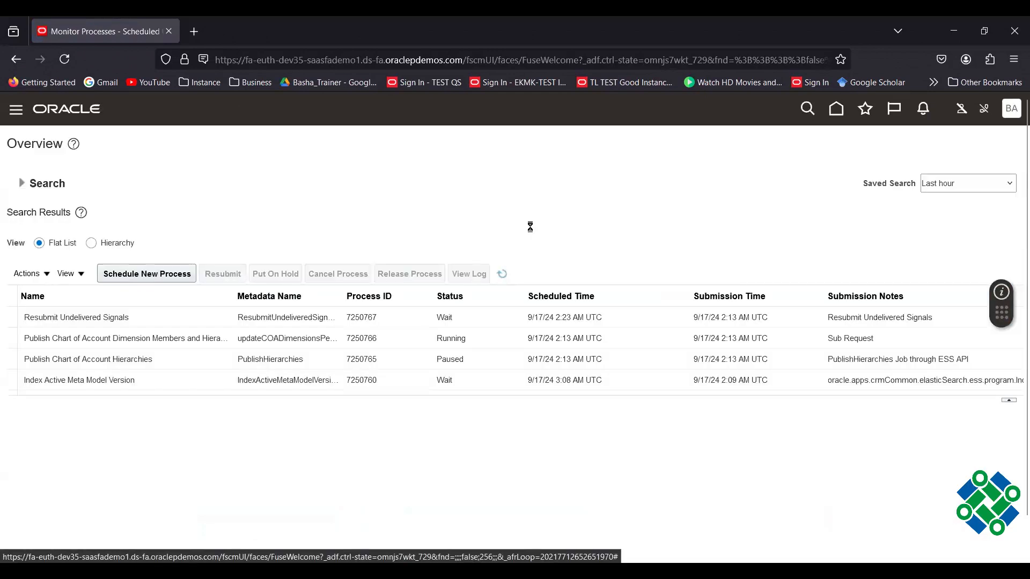
scroll(172, 328, down, 3)
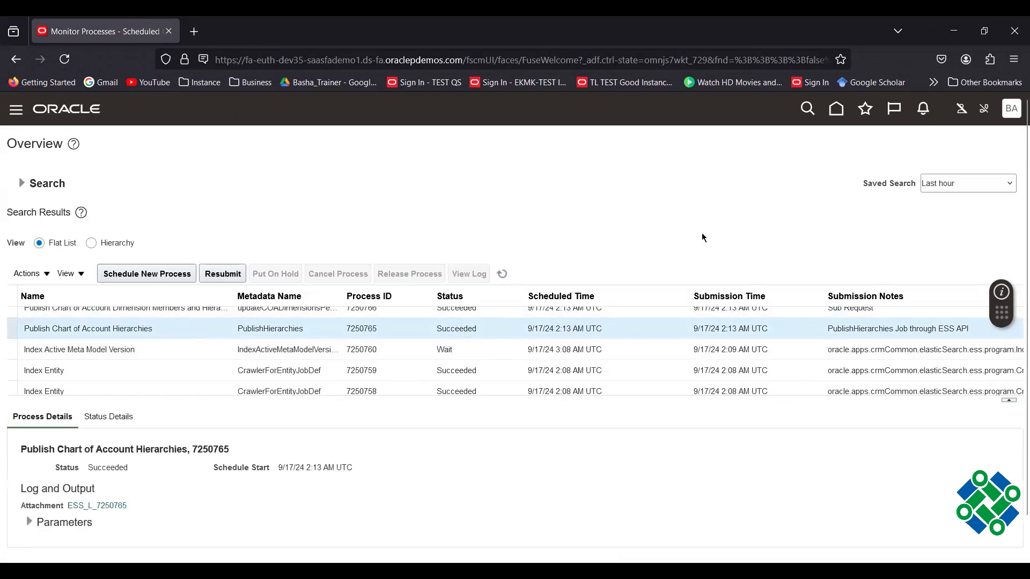
click(836, 109)
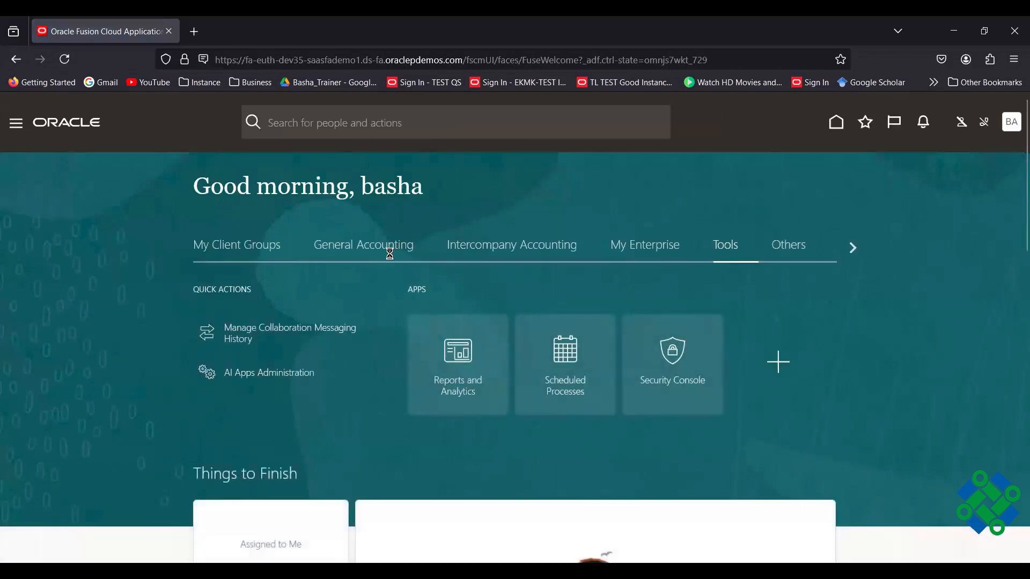
Open Inquire and Analyze Balances from the General Accounting Period Close tasks.
click(396, 251)
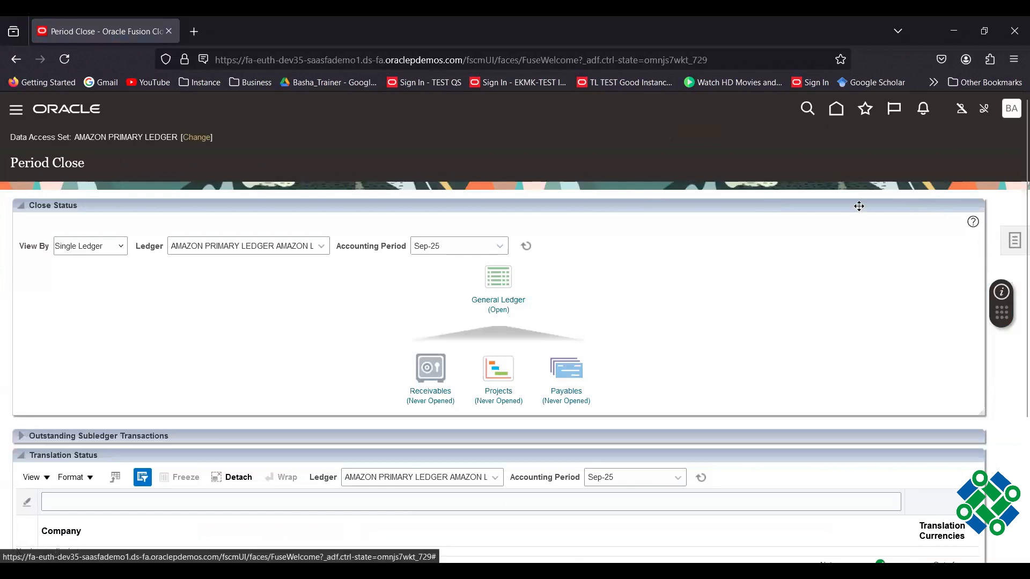
click(1015, 242)
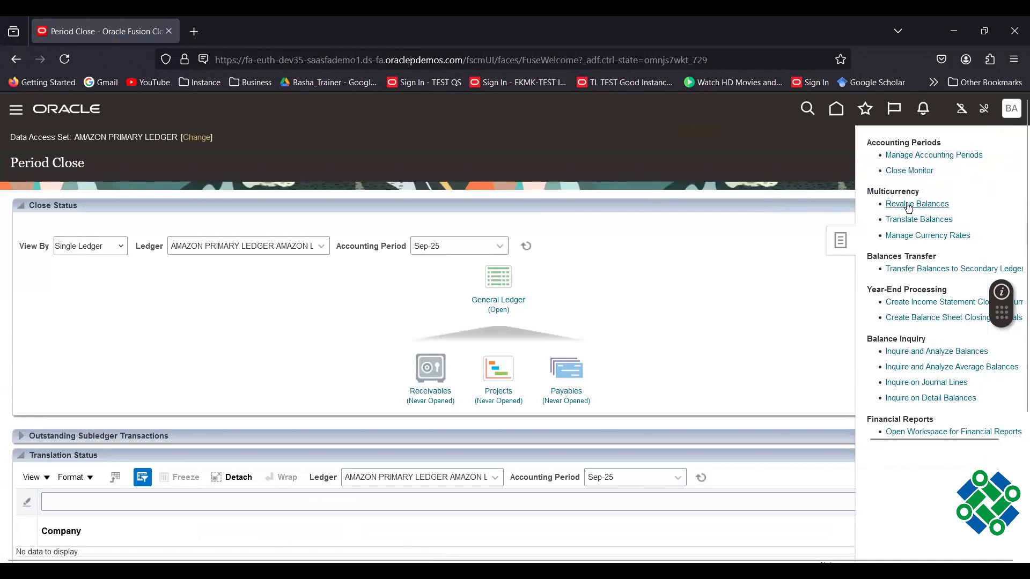
click(936, 353)
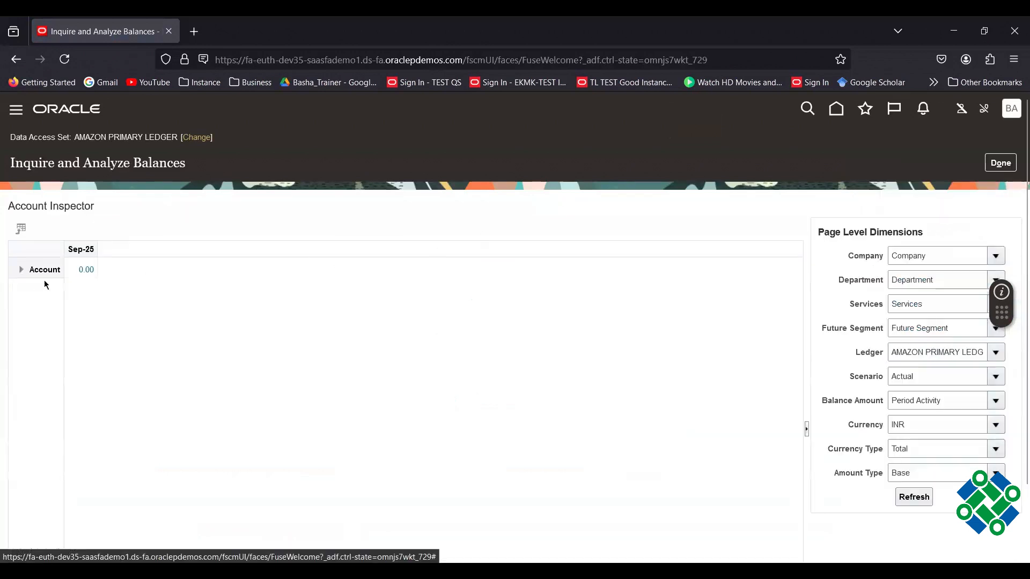
Expand the Az_Account tree to node 15000 and review its 220,000.00 INR Sep-25 rollup.
click(20, 274)
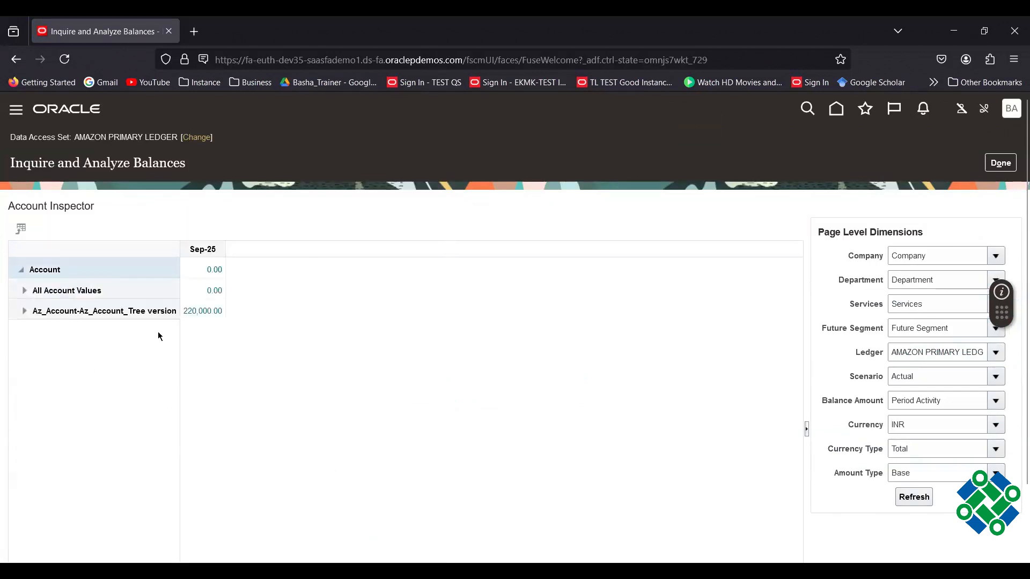
click(183, 257)
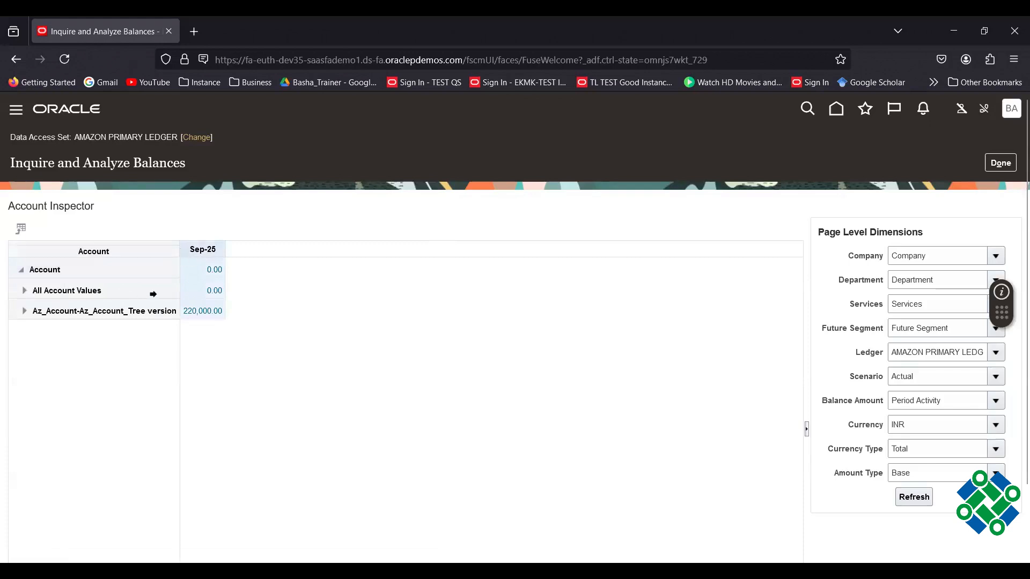
drag(179, 270, 249, 282)
click(25, 311)
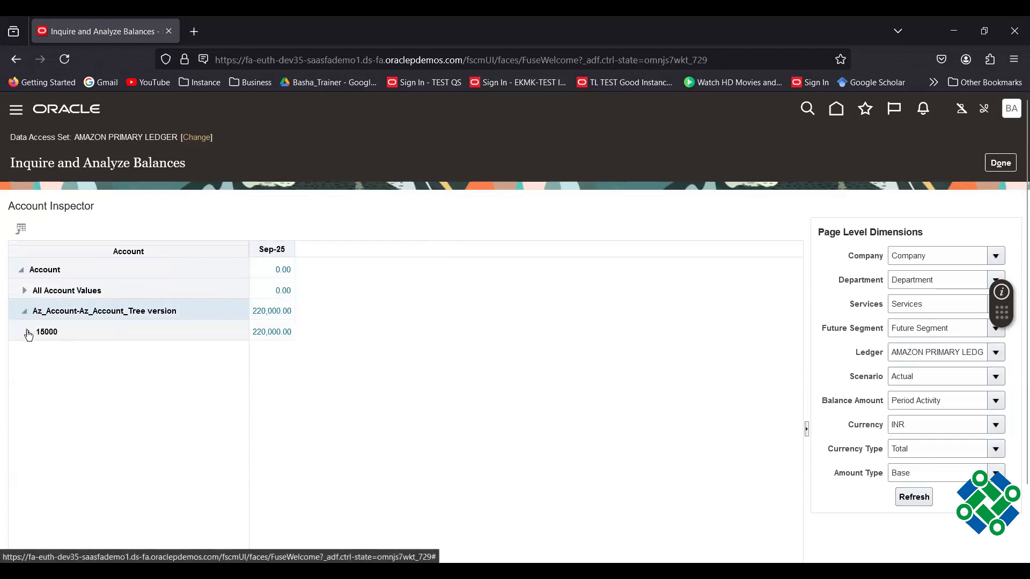
click(28, 333)
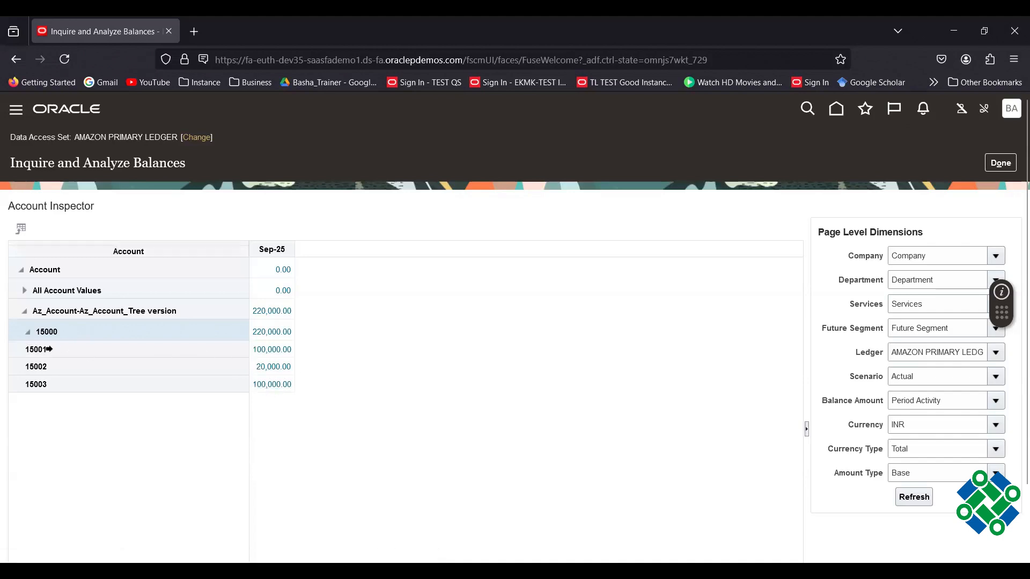
click(26, 334)
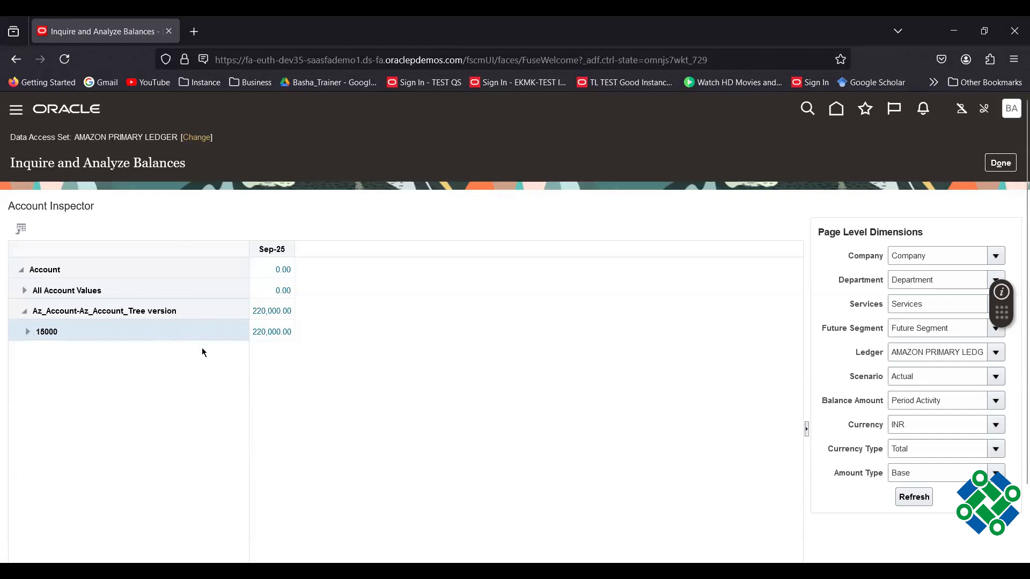
click(28, 332)
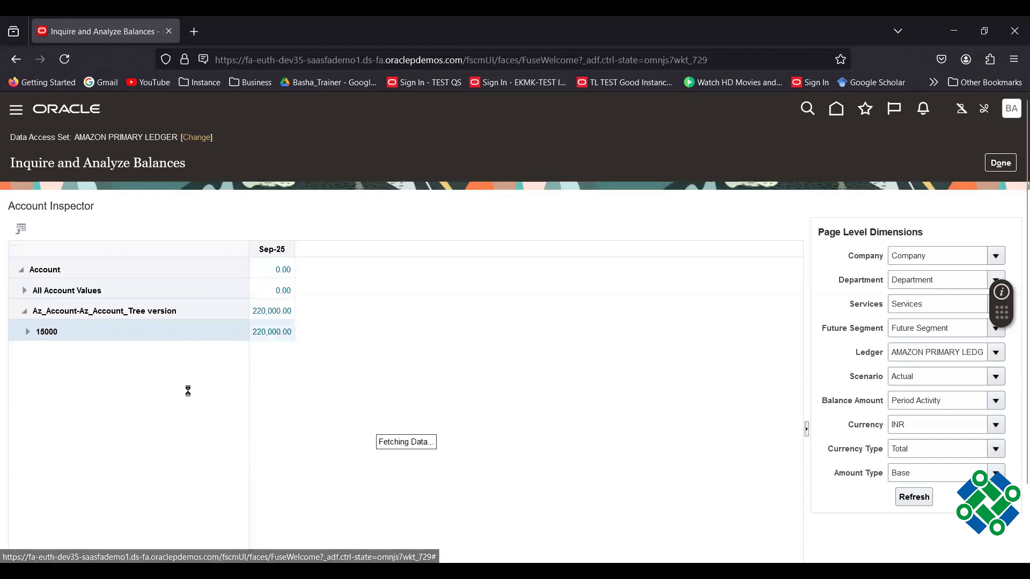
click(28, 336)
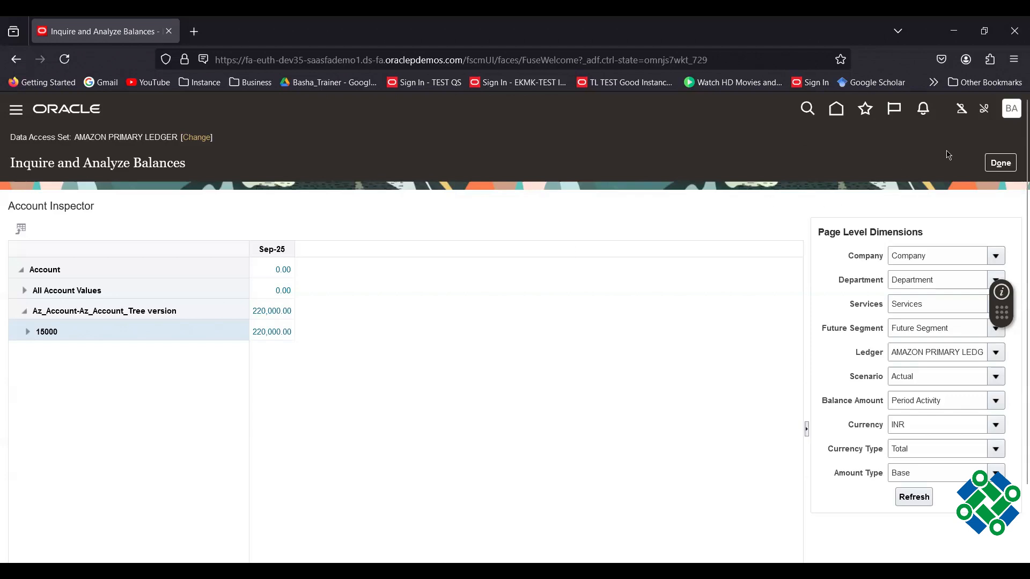
Close the balance inquiry and return to the home page.
click(999, 167)
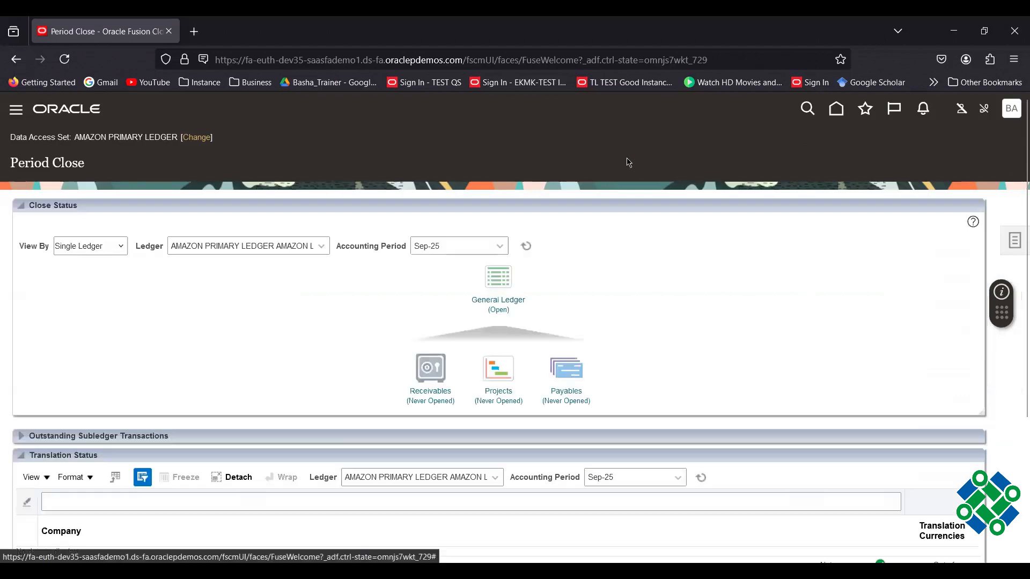
click(836, 110)
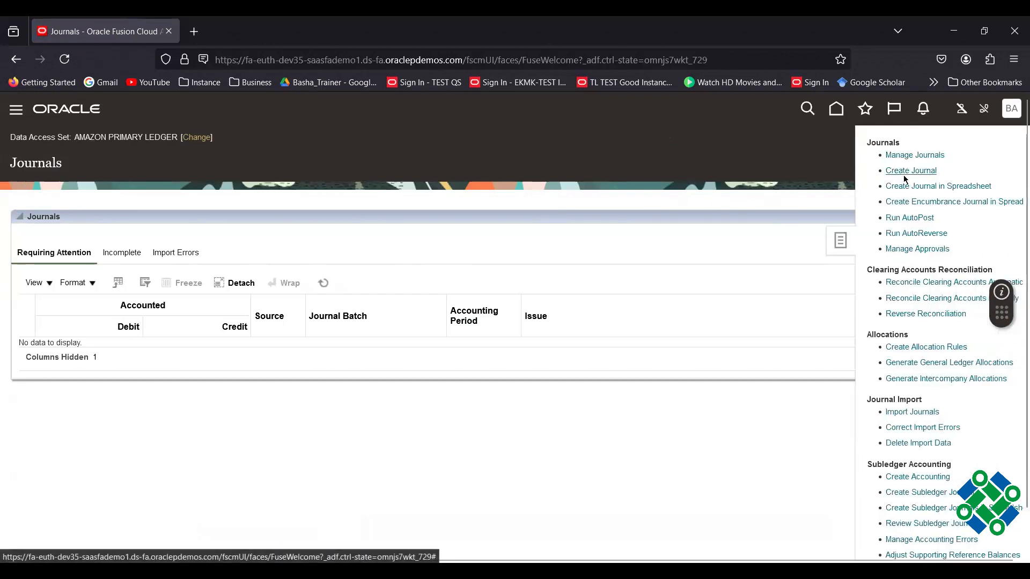
Copy the posted Account Hierarchy demo batch with accounting date 9/19/24.
click(904, 156)
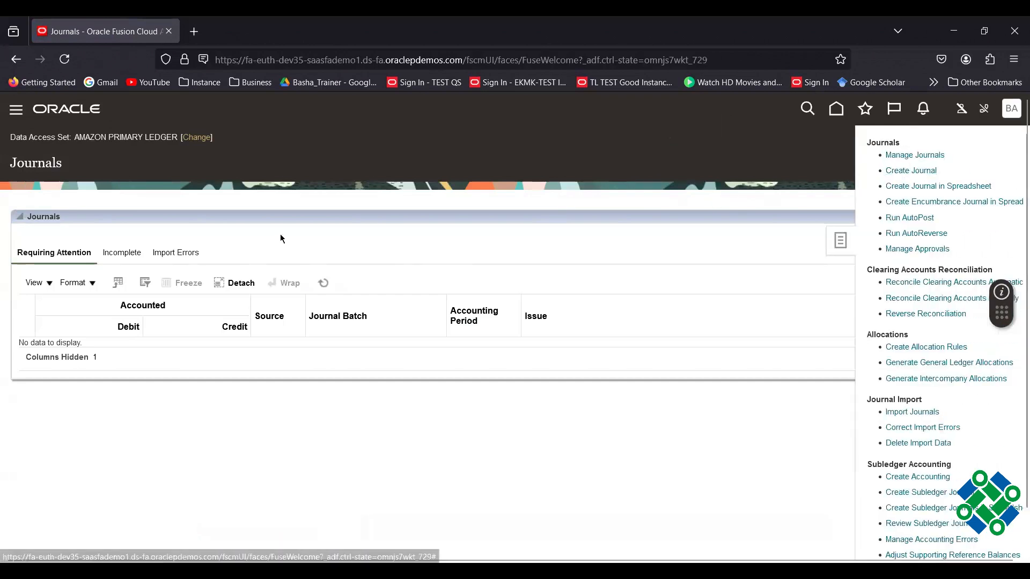
click(123, 499)
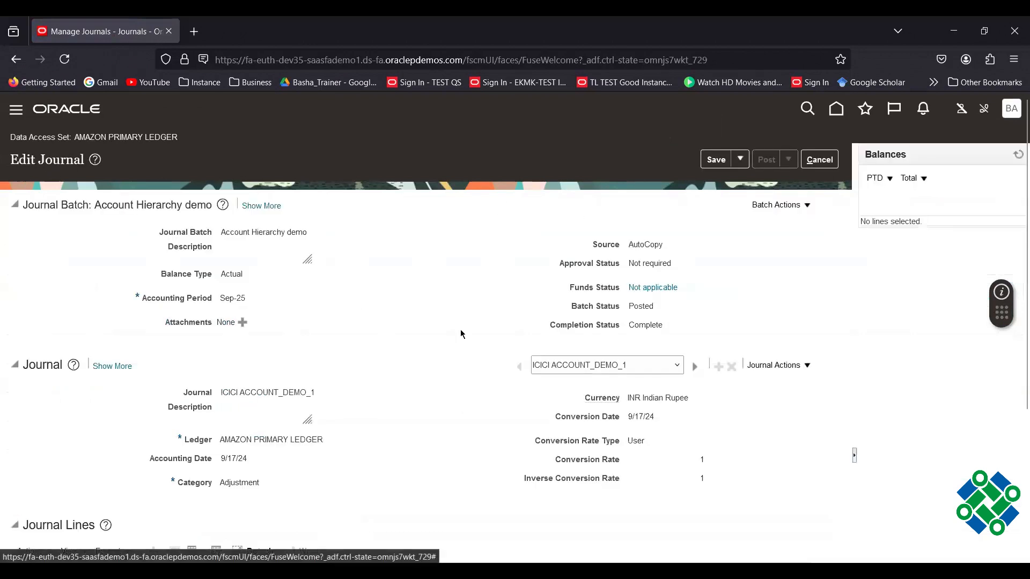
click(778, 205)
click(781, 231)
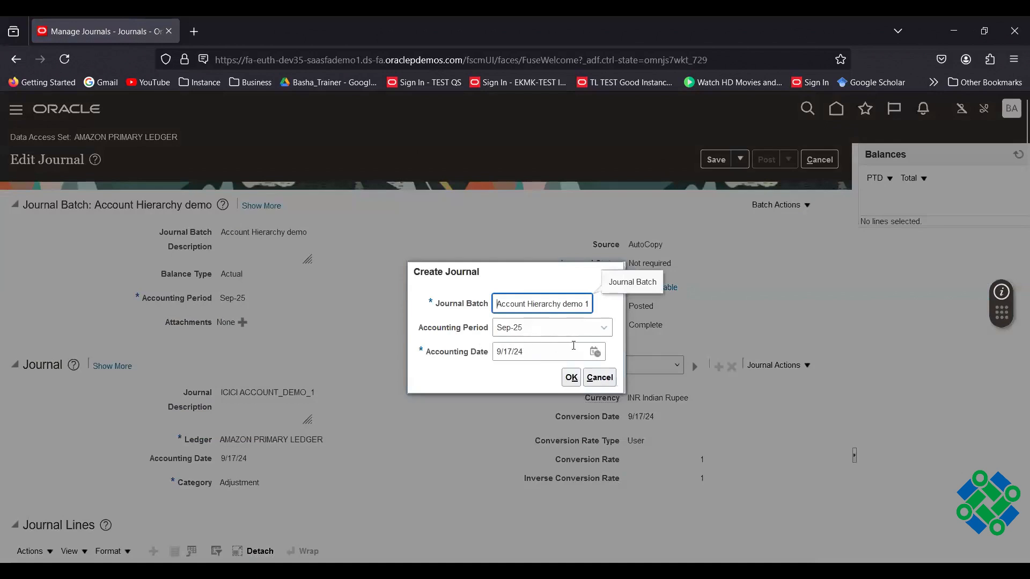
click(595, 352)
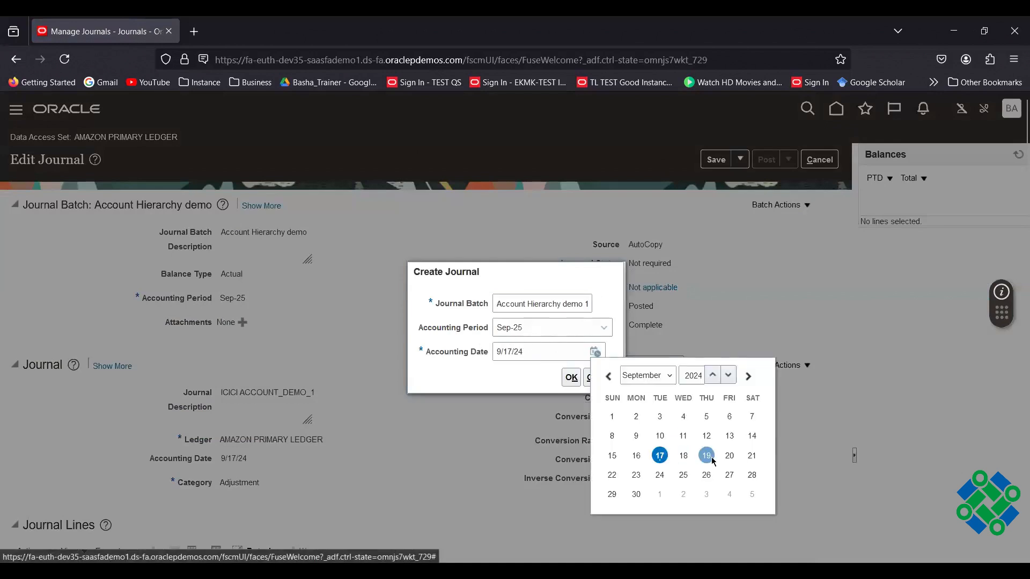
click(712, 459)
click(572, 378)
scroll(408, 368, down, 3)
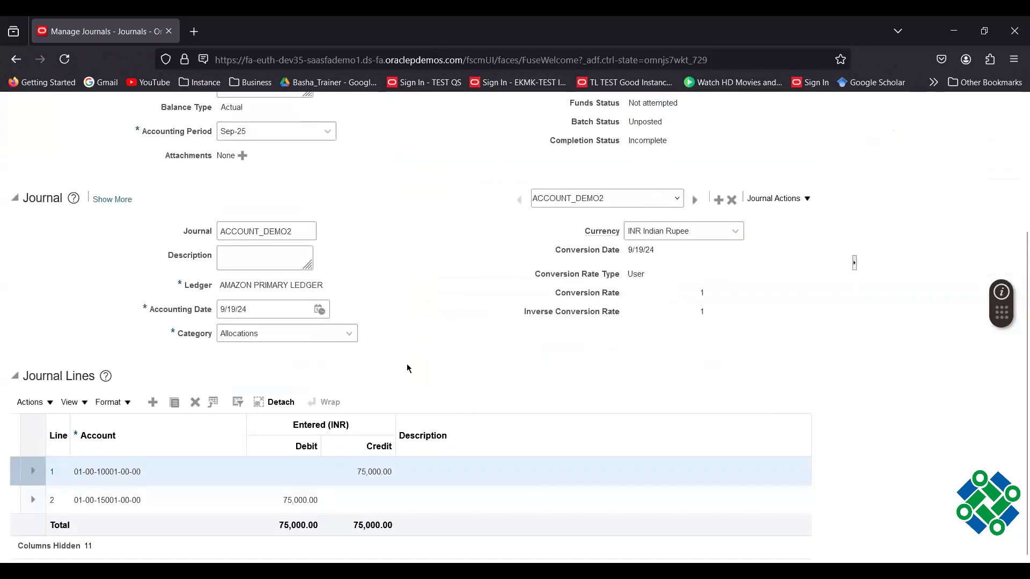
Change ACCOUNT_DEMO2's line 1 credit and line 2 debit to 175,000.00 and save.
click(354, 472)
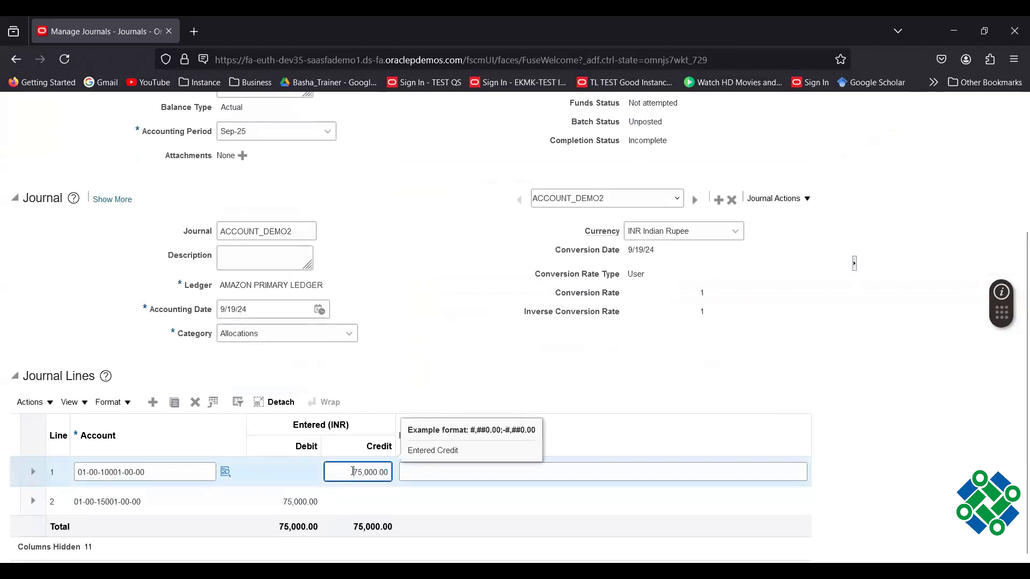
click(275, 500)
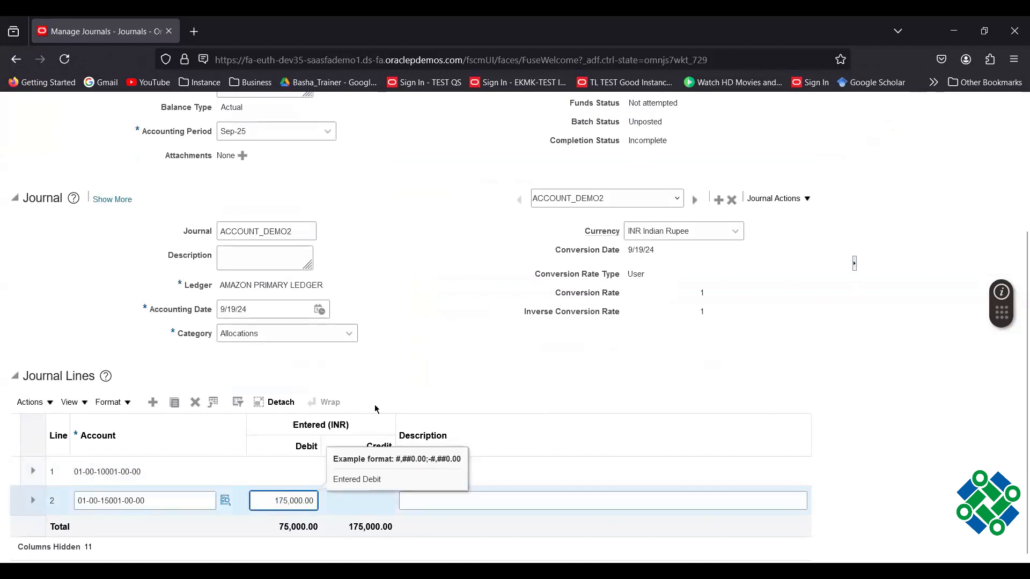
click(404, 363)
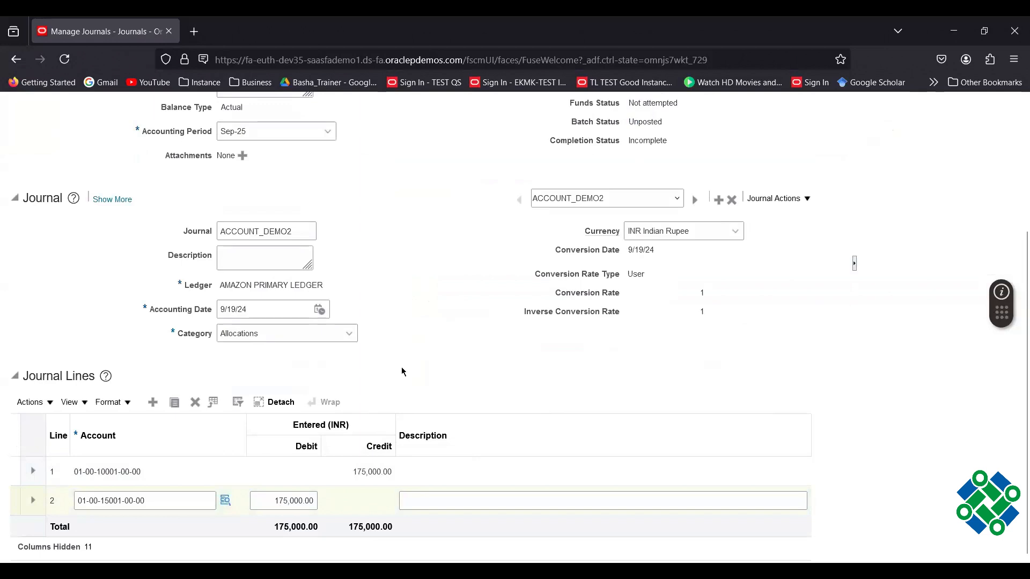
scroll(522, 307, up, 3)
click(648, 159)
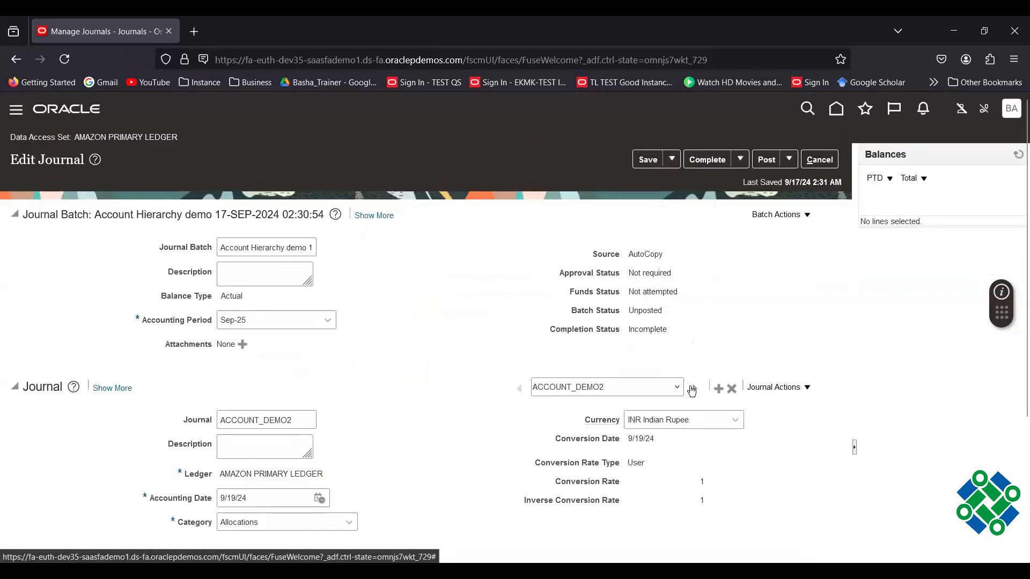
In ICICI ACCOUNT_DEMO_1, change the line 2–4 debits to 1,100,000, 125,000 and 120,000.
click(678, 387)
click(587, 423)
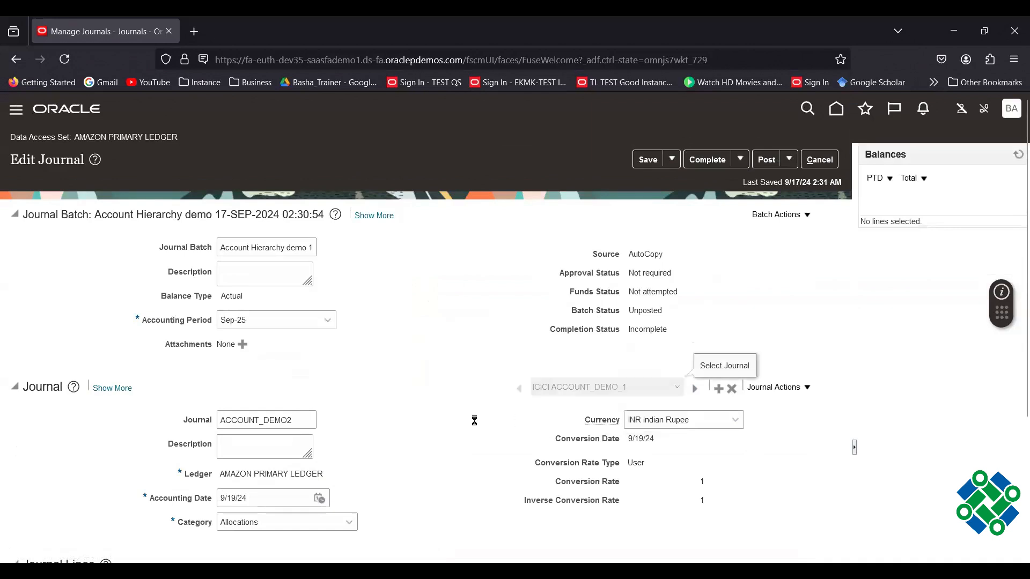
scroll(433, 418, down, 5)
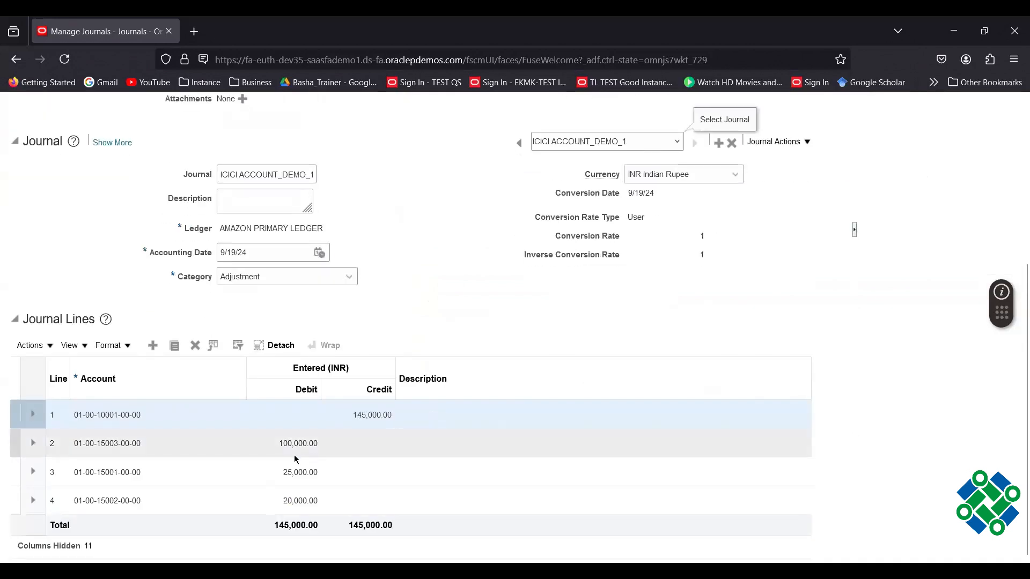
click(272, 446)
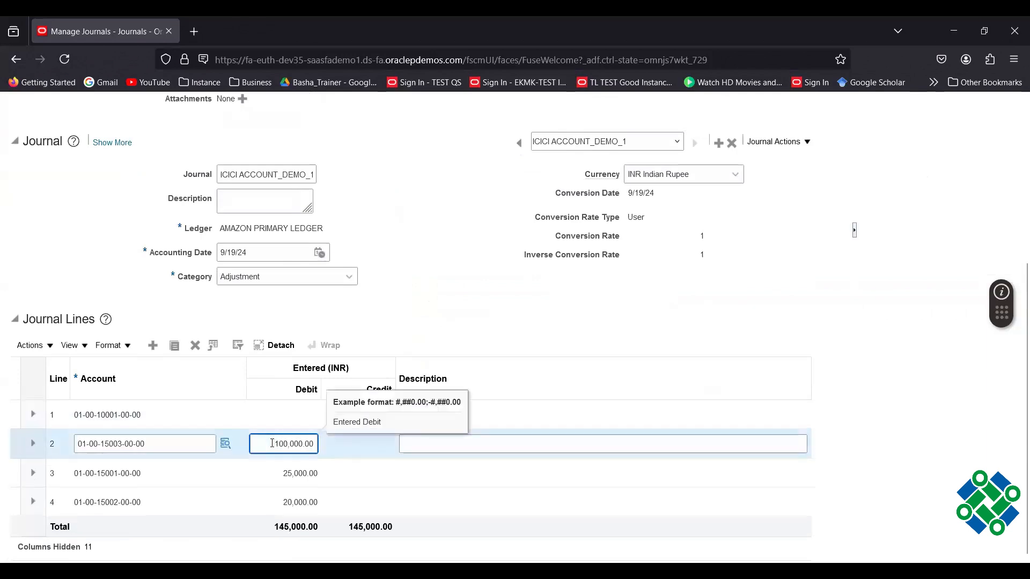
text(1)
click(276, 472)
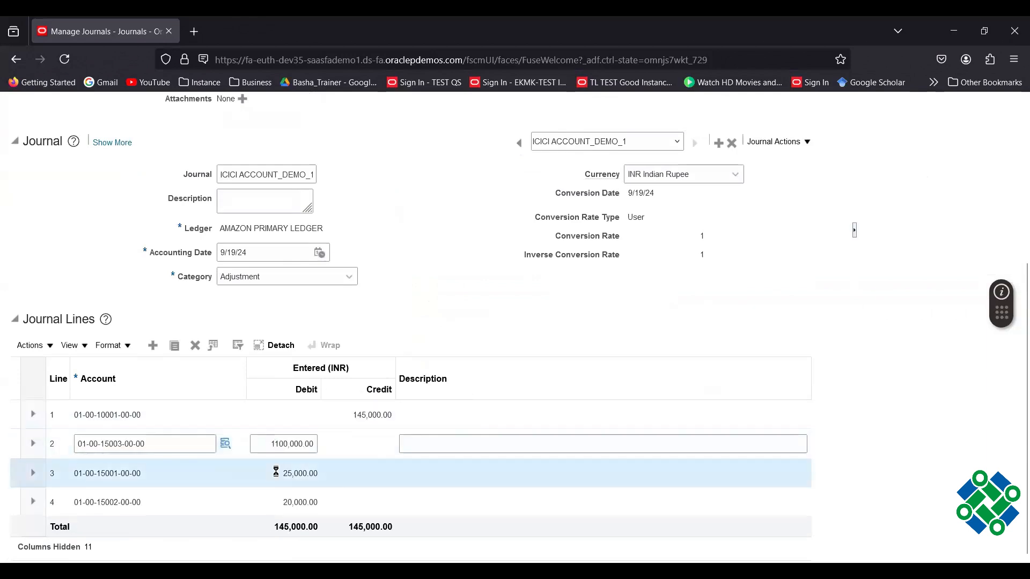
click(276, 473)
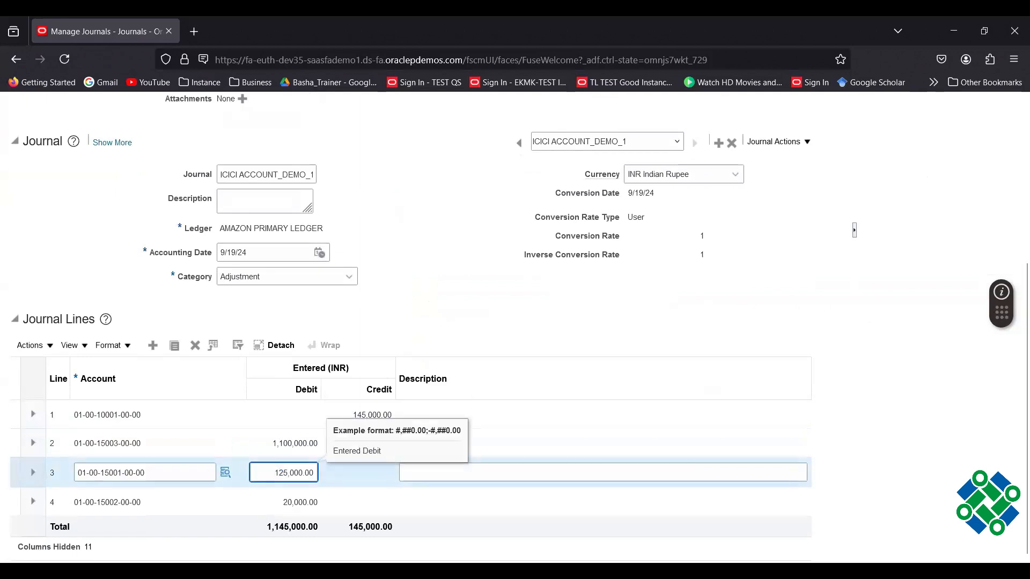
text(1)
click(279, 503)
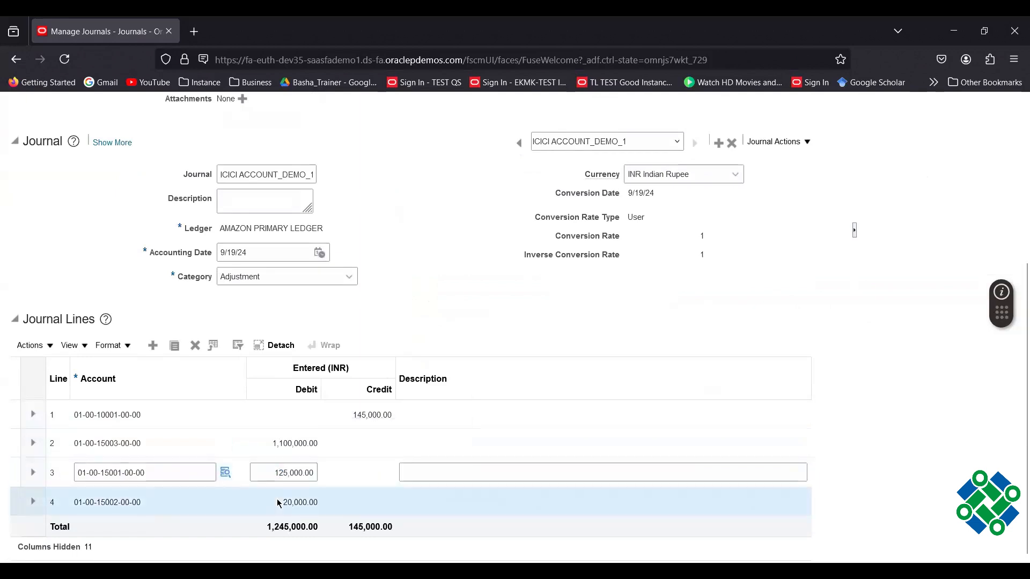
click(276, 500)
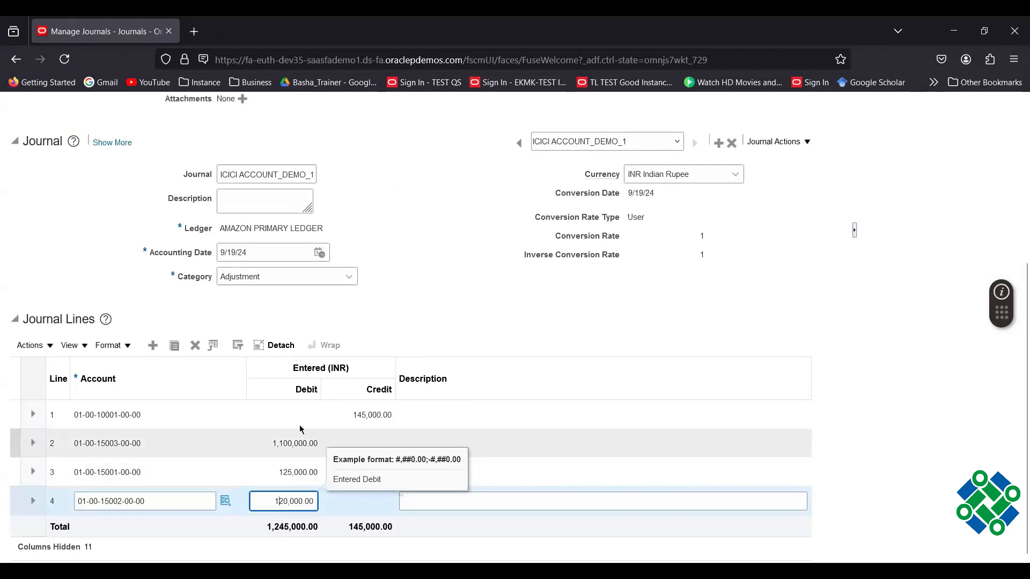
click(351, 414)
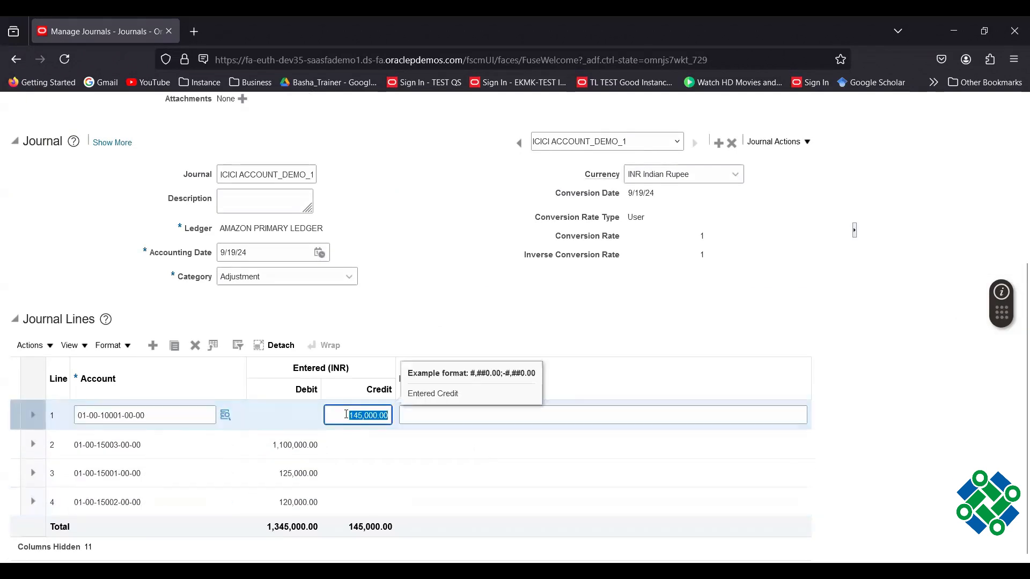
Set line 1's credit to 1,345,000 so the journal balances.
click(346, 415)
drag(347, 415, 427, 428)
text(1345000)
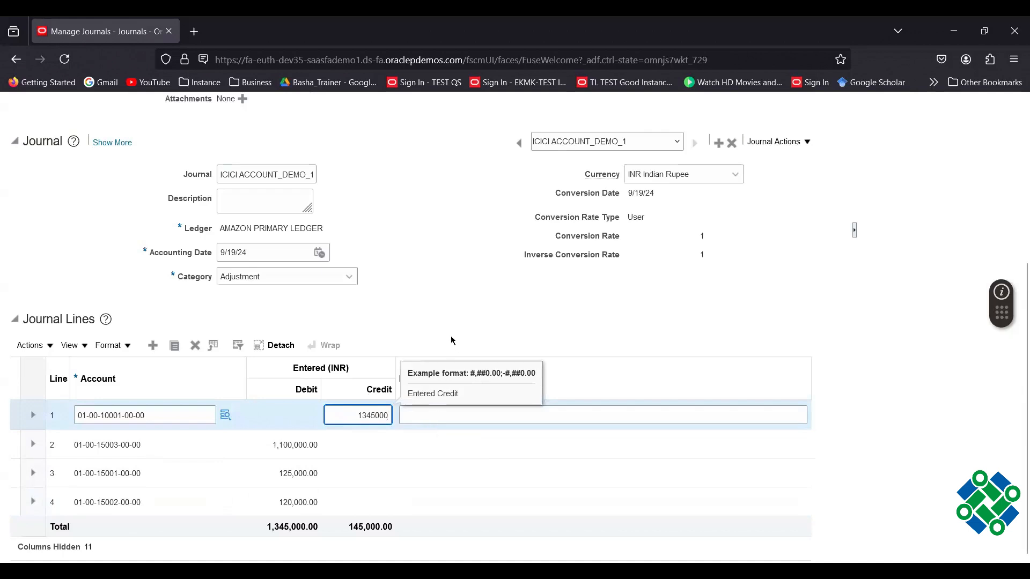
click(449, 316)
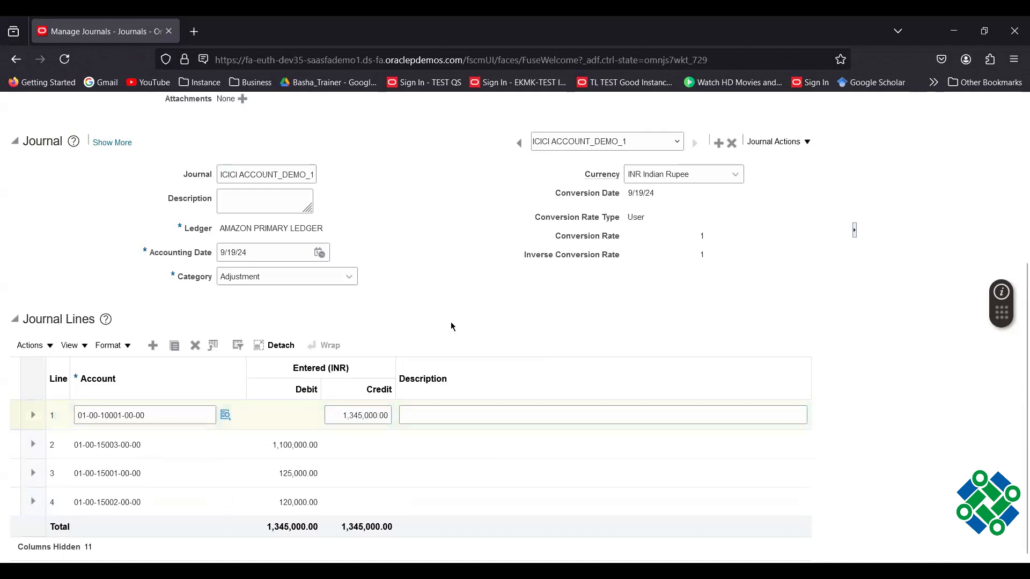
scroll(451, 326, up, 5)
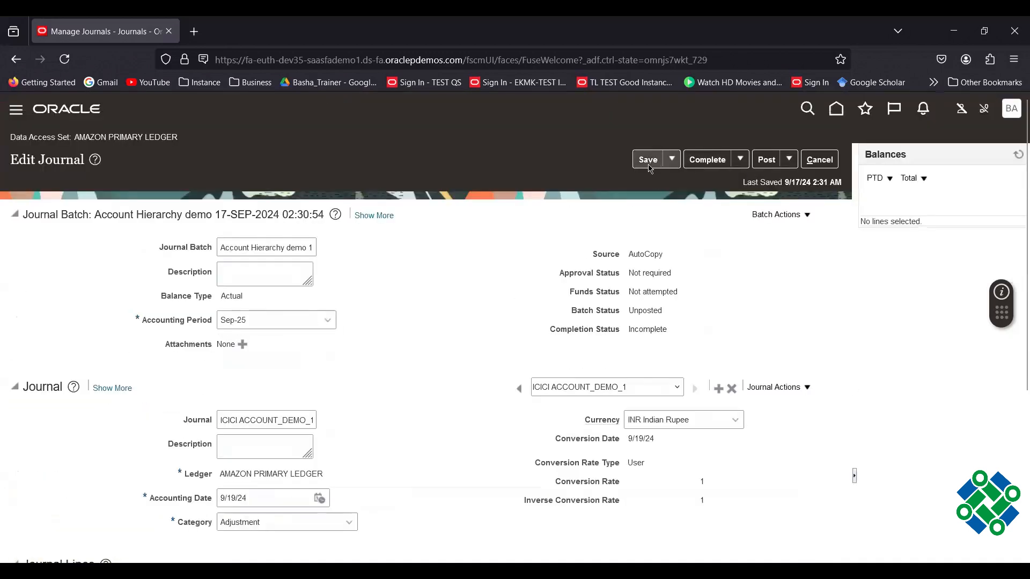
Mark the copied journal complete and set its accounting date to 9/20/24.
click(707, 161)
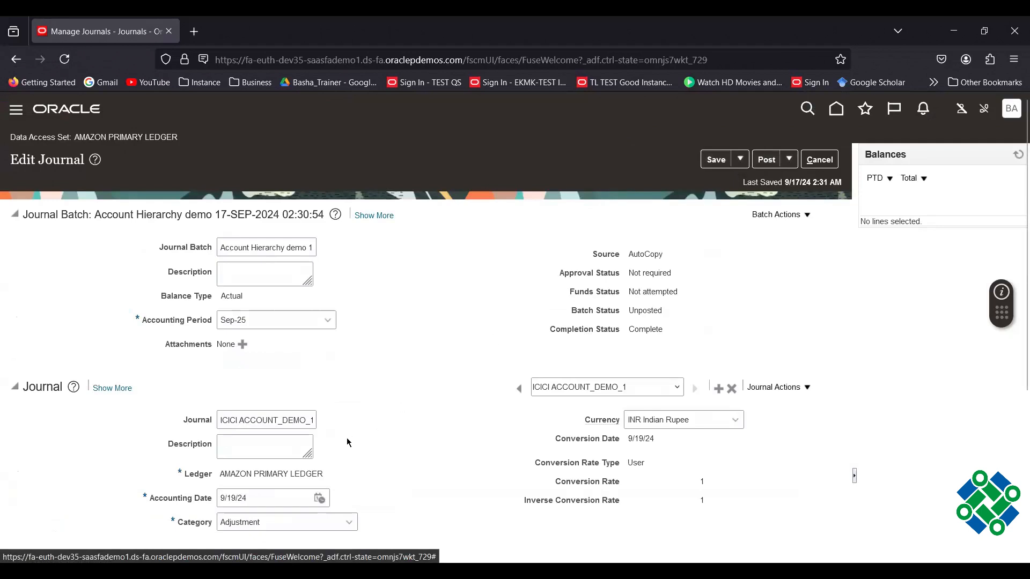
click(319, 499)
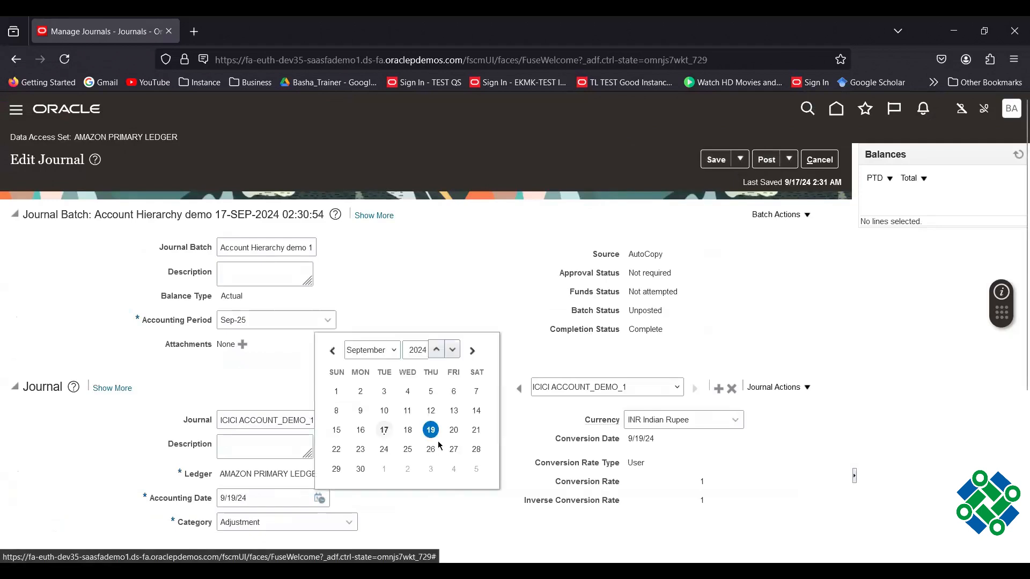
click(451, 430)
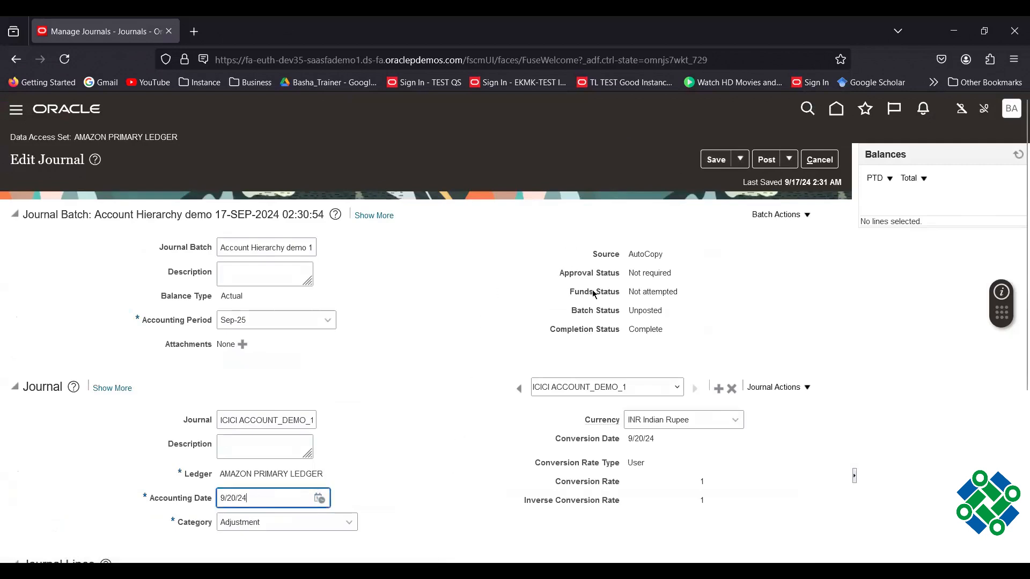
Post the journal batch, accepting the save warning, and return to the home page.
click(775, 161)
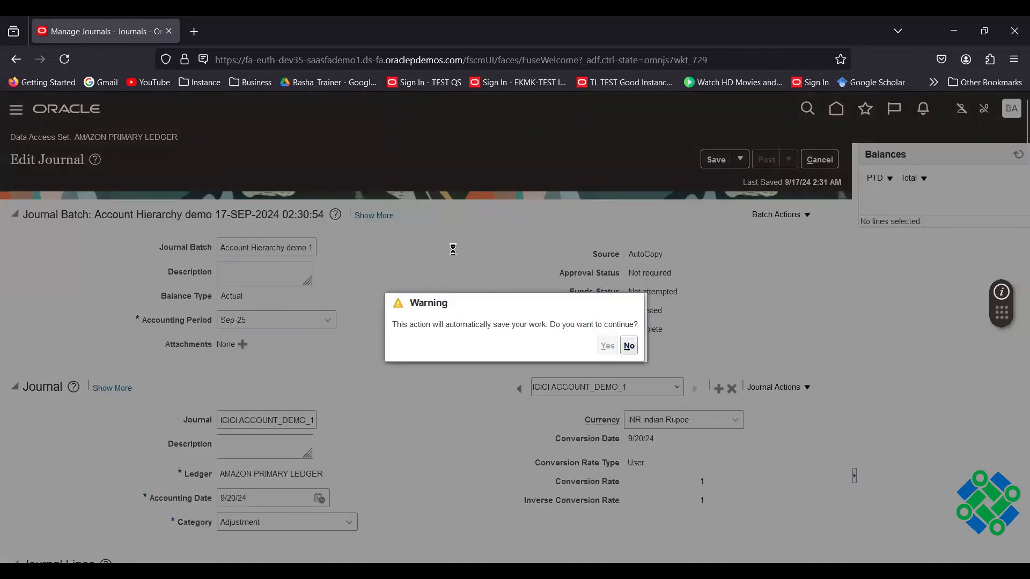
click(581, 346)
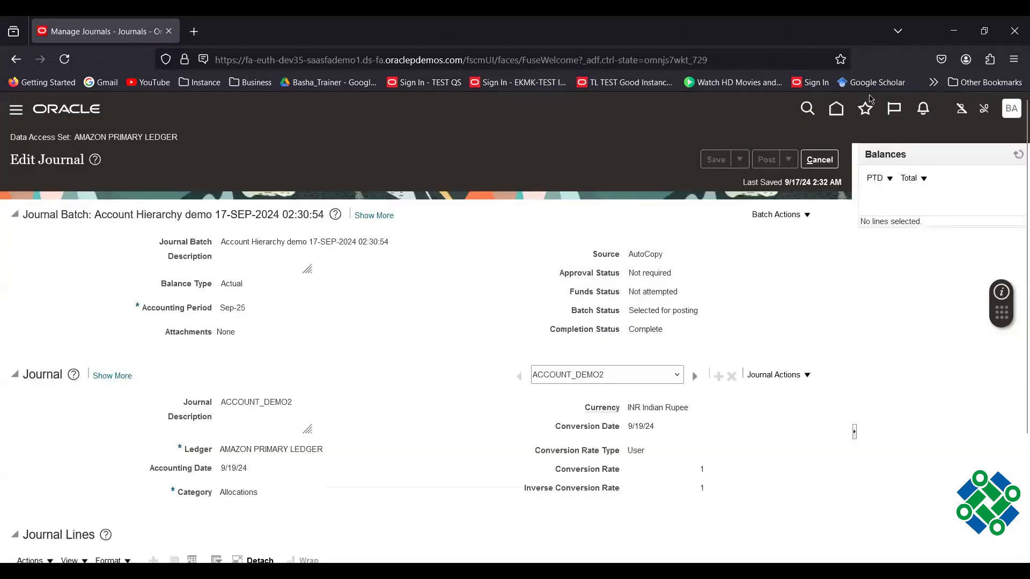
click(837, 110)
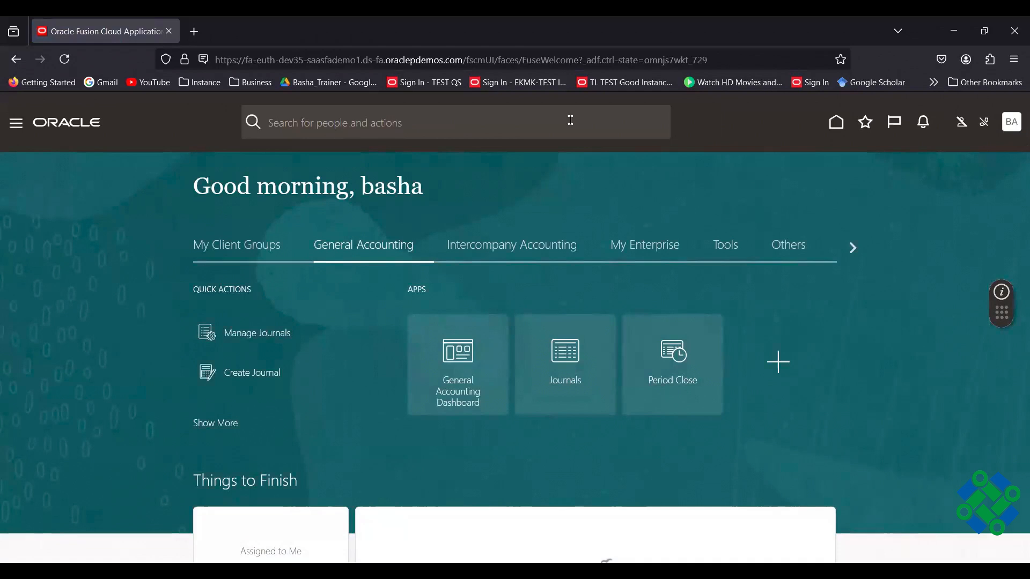
Go to the Period Close work area and show its list of tasks.
click(673, 351)
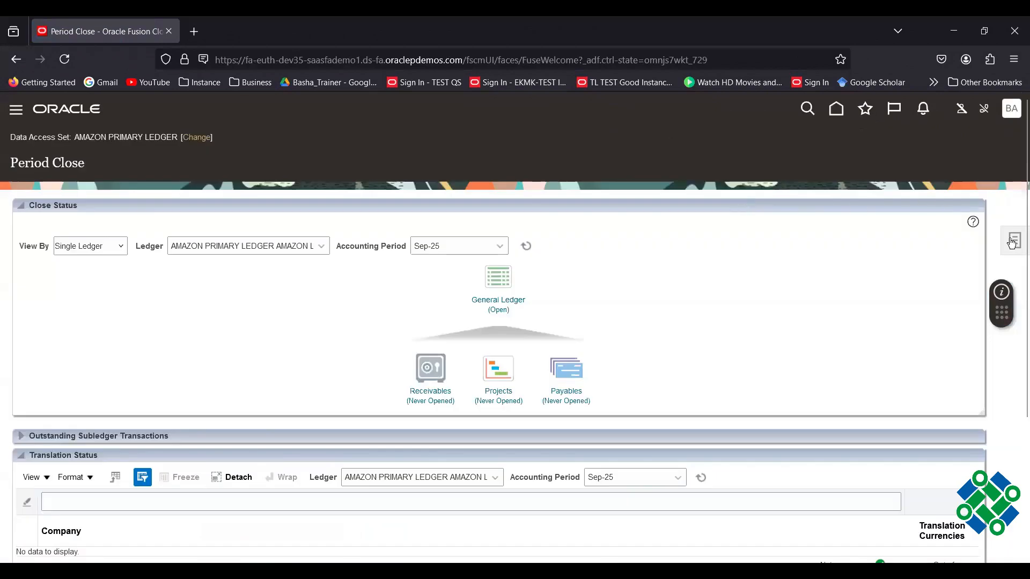
click(1013, 242)
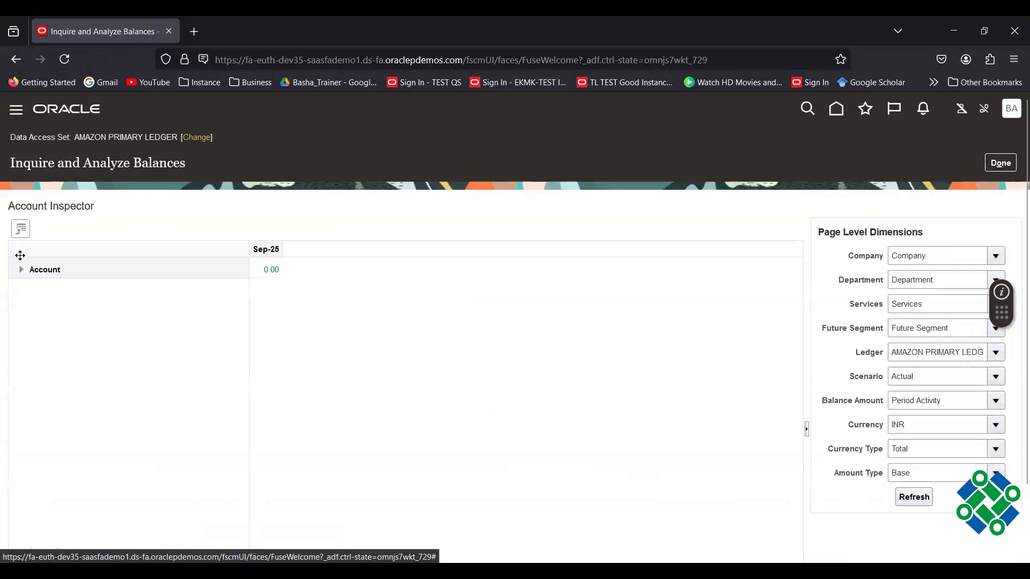
Expand Account, Az_Account and 15000, then drill into 15001's 400,000.00 balance to its journal lines.
click(22, 270)
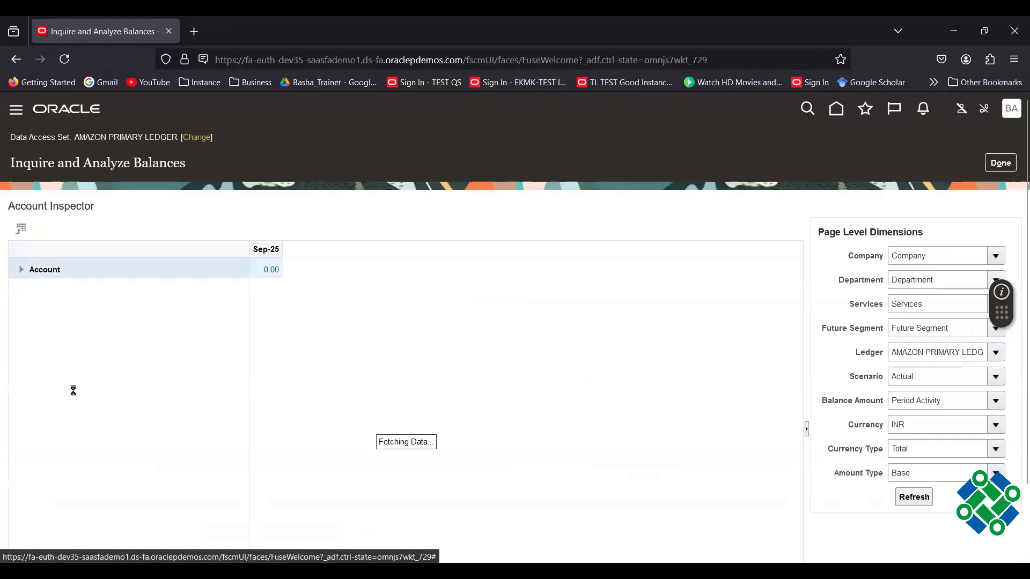
click(25, 311)
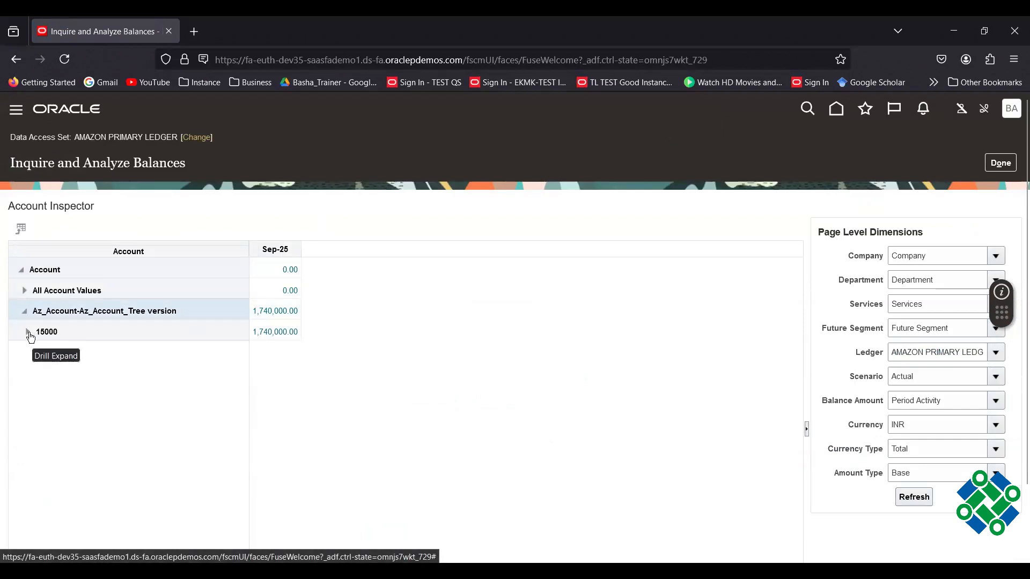
click(28, 333)
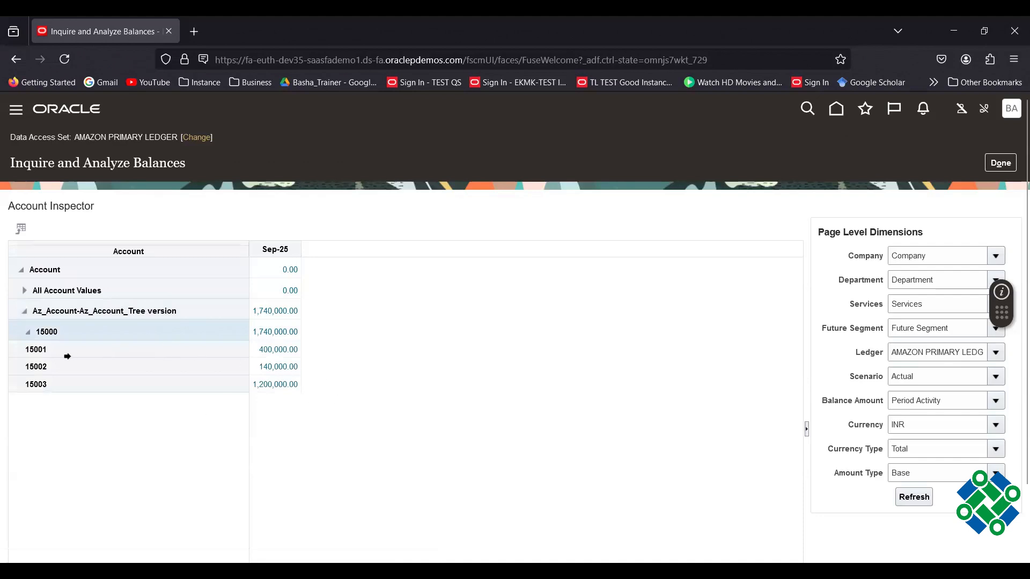
click(278, 352)
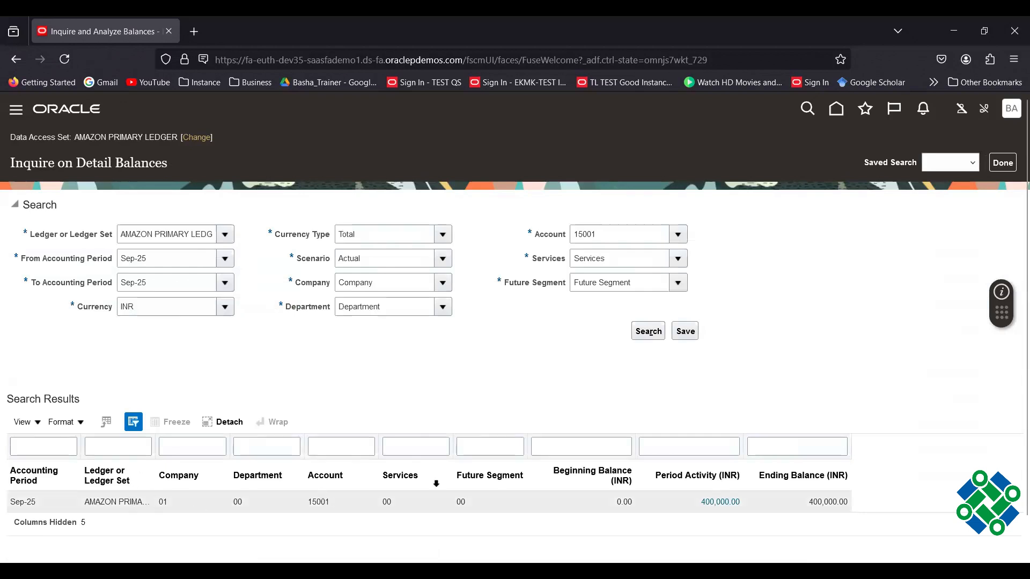
click(735, 503)
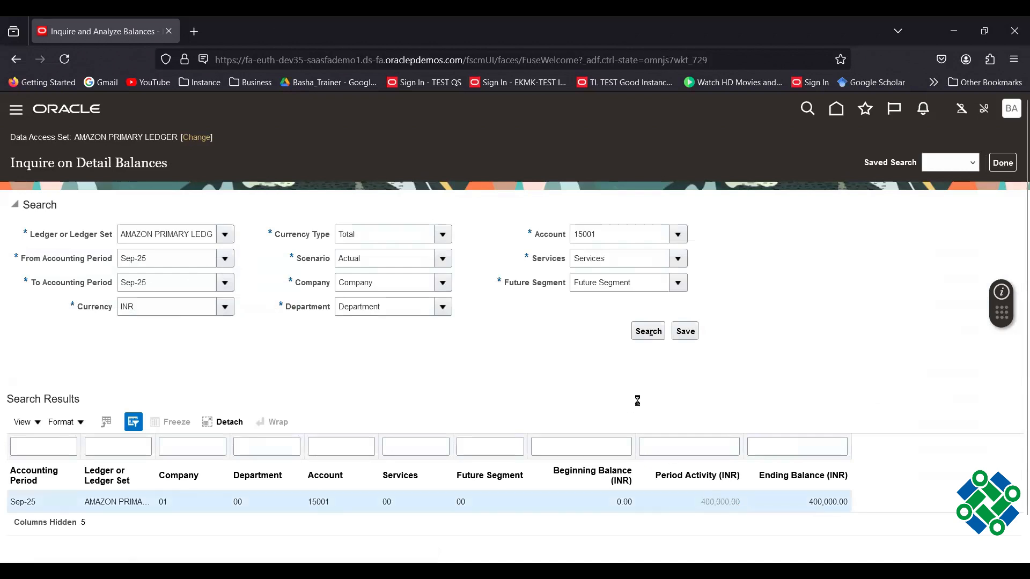